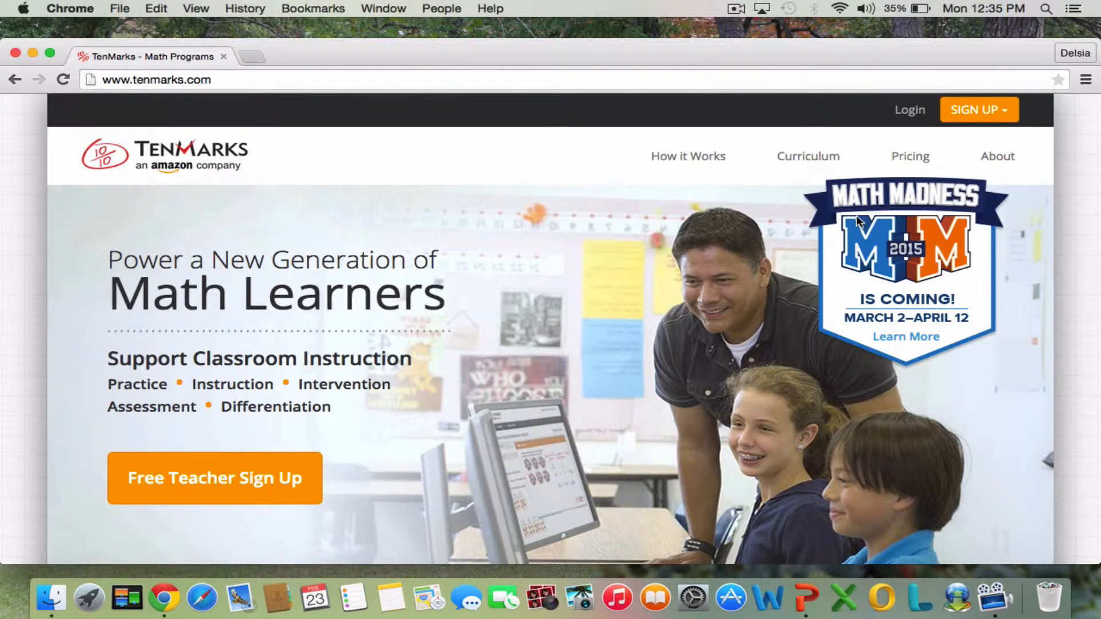
Log in with the teacher's email address and account password, and continue to TenMarks Math.
click(905, 113)
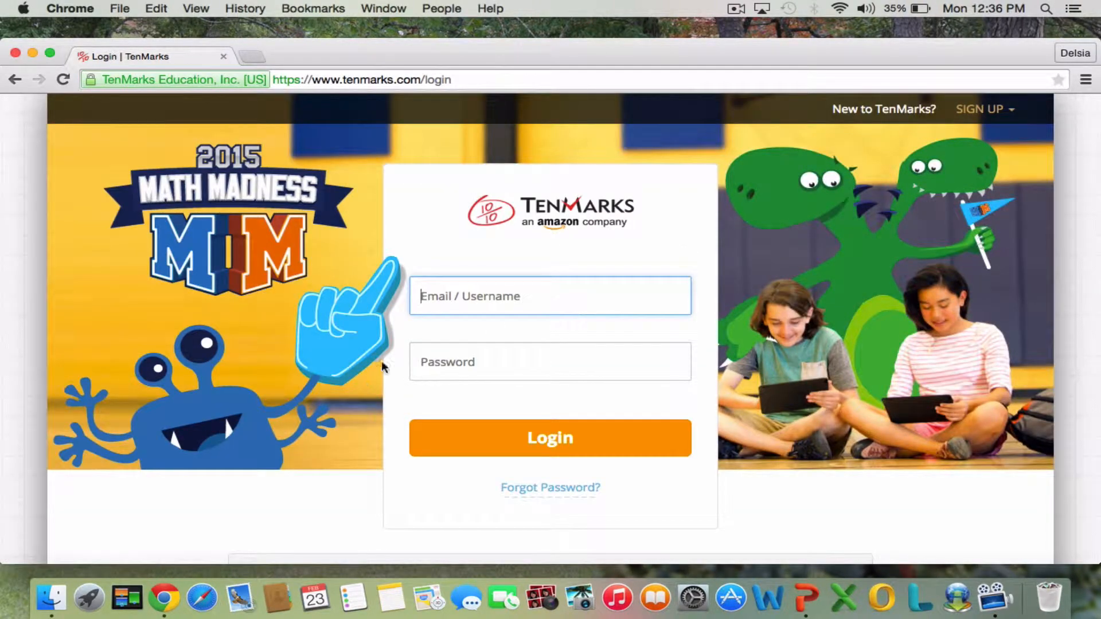
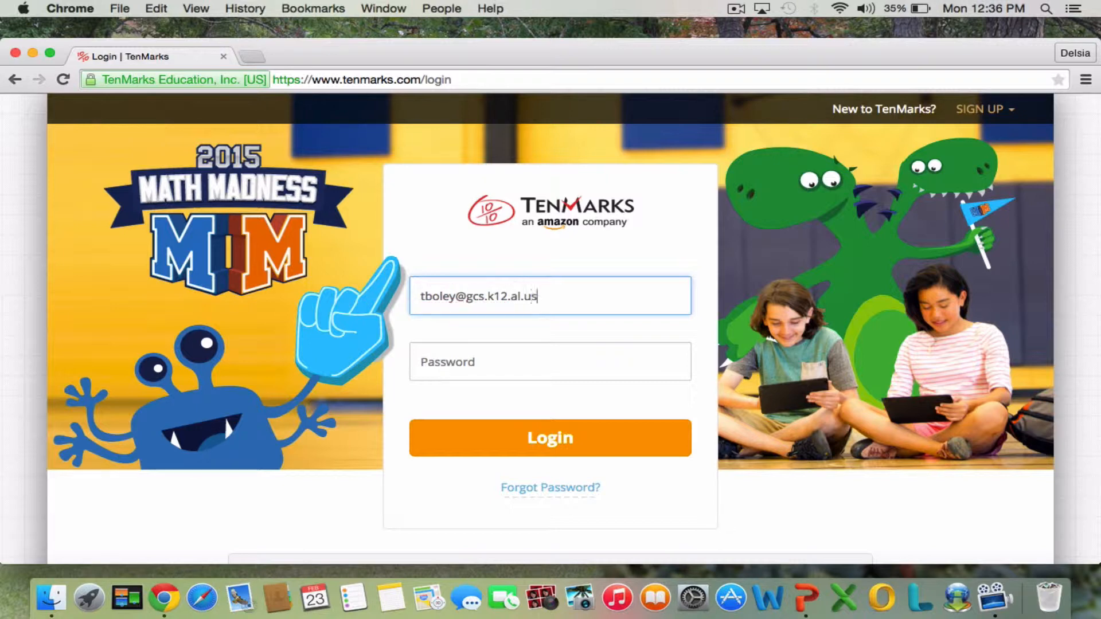
key(Tab)
text(•••••••)
key(Return)
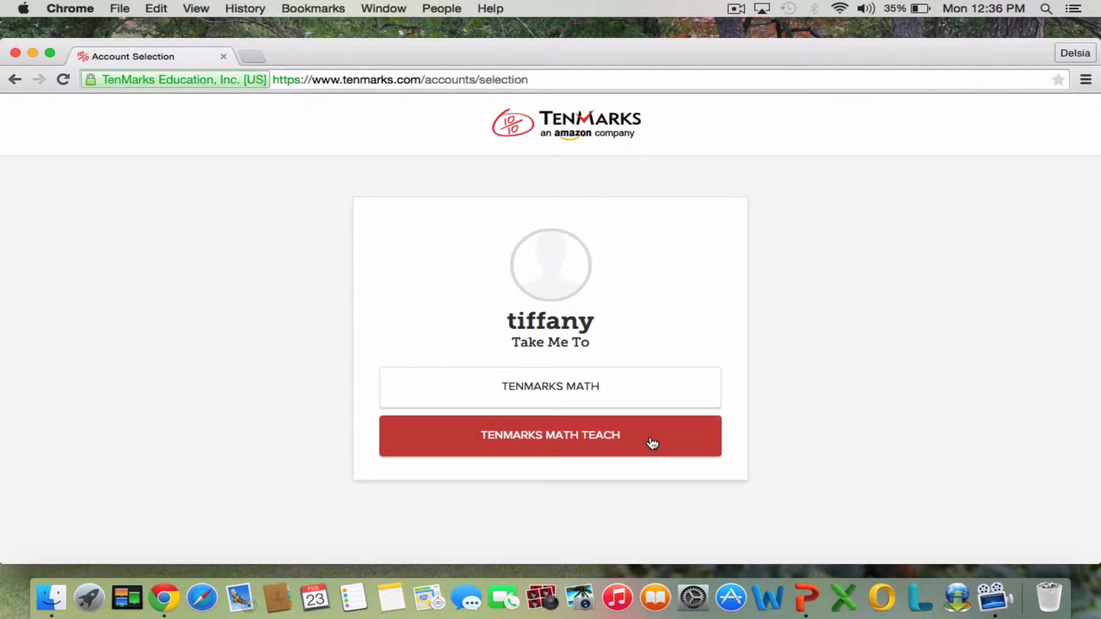
click(641, 401)
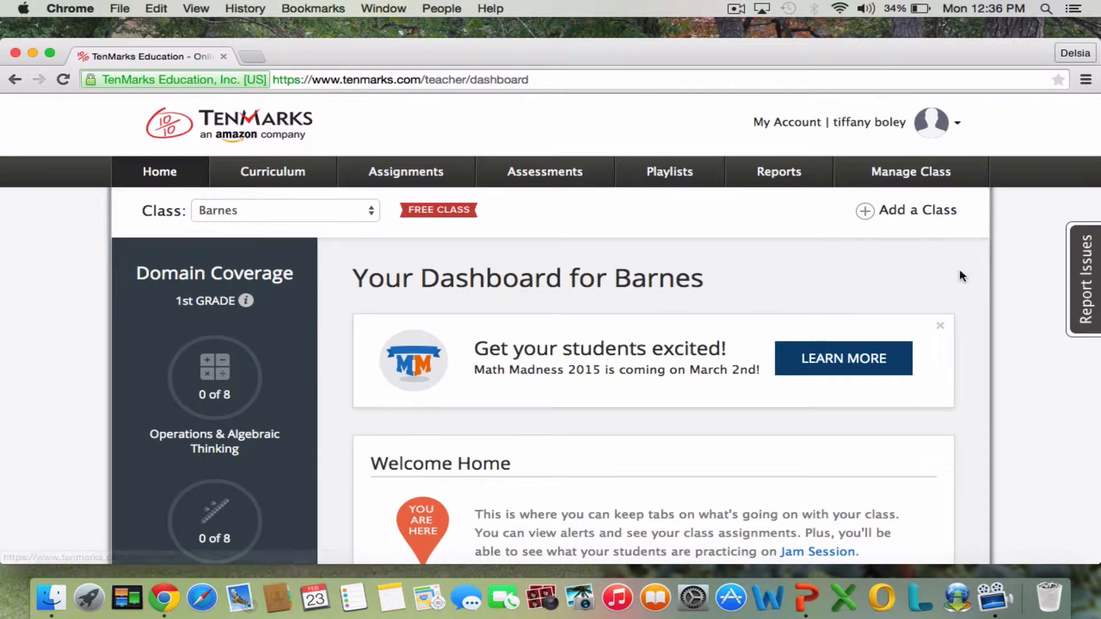
Switch the teacher dashboard to the Intervention 5 class.
scroll(550, 330, down, 5)
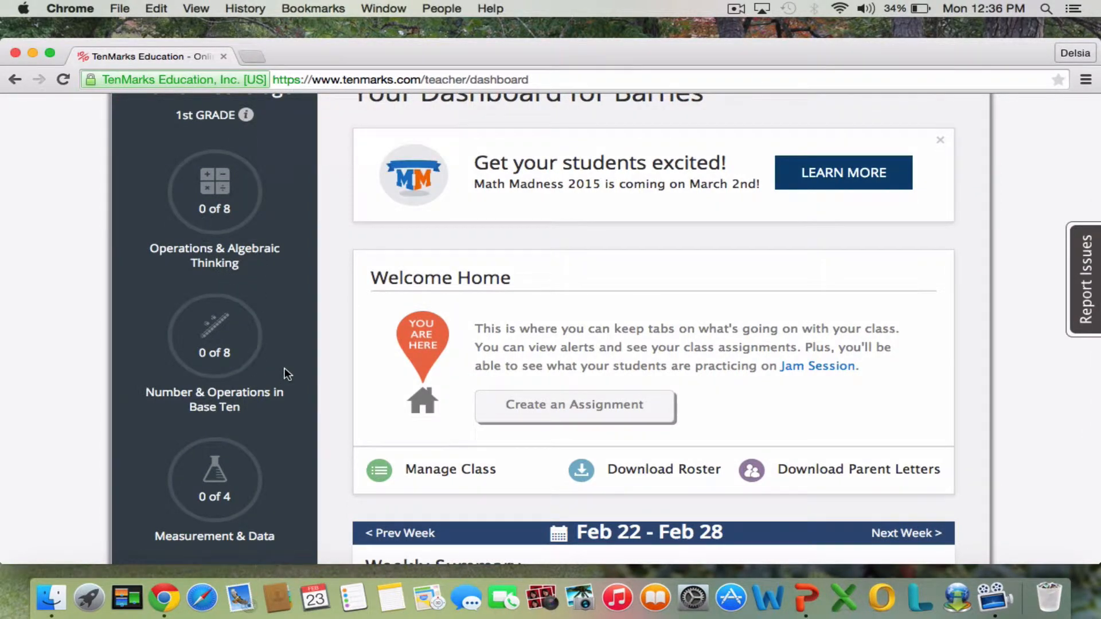
scroll(286, 374, up, 5)
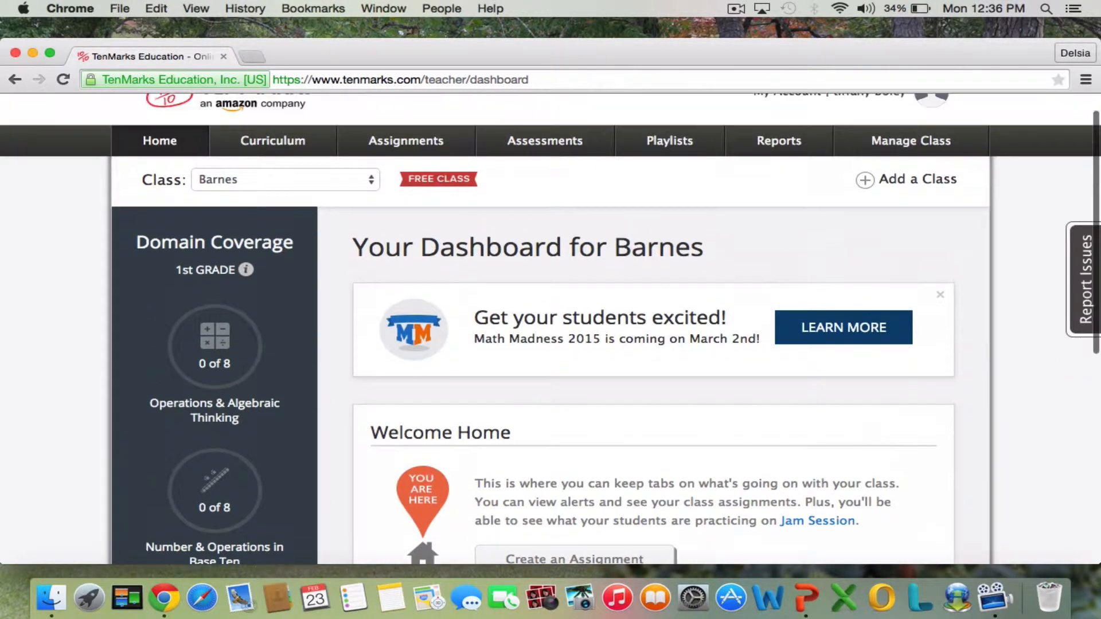
click(365, 183)
click(333, 223)
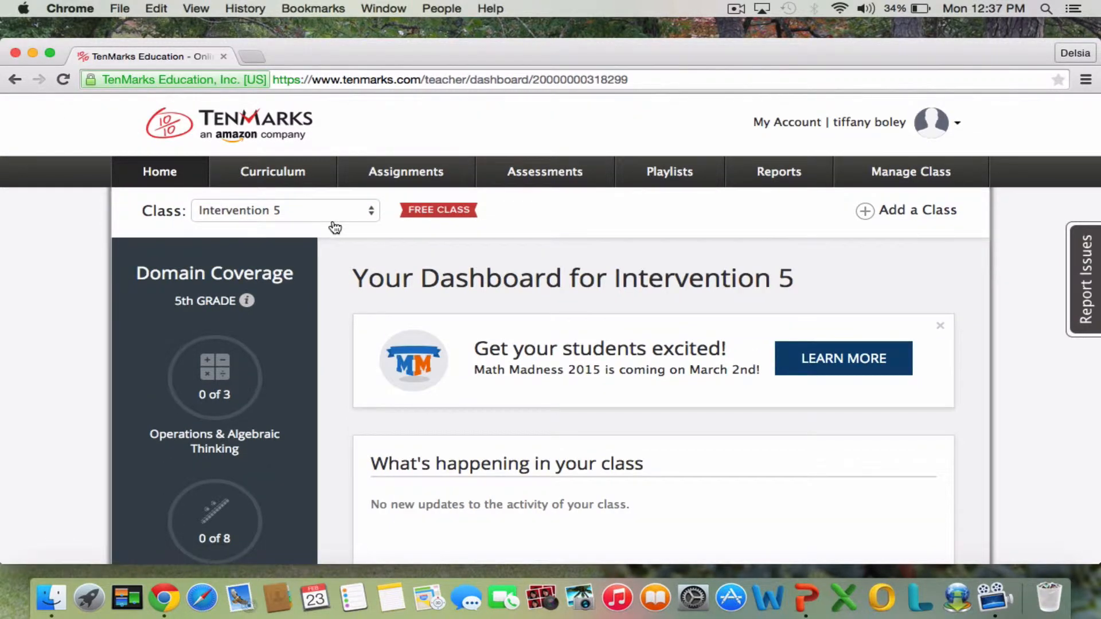
Examine the Intervention 5 dashboard's domain coverage, class activity, assignments due and weekly summary.
scroll(538, 250, down, 5)
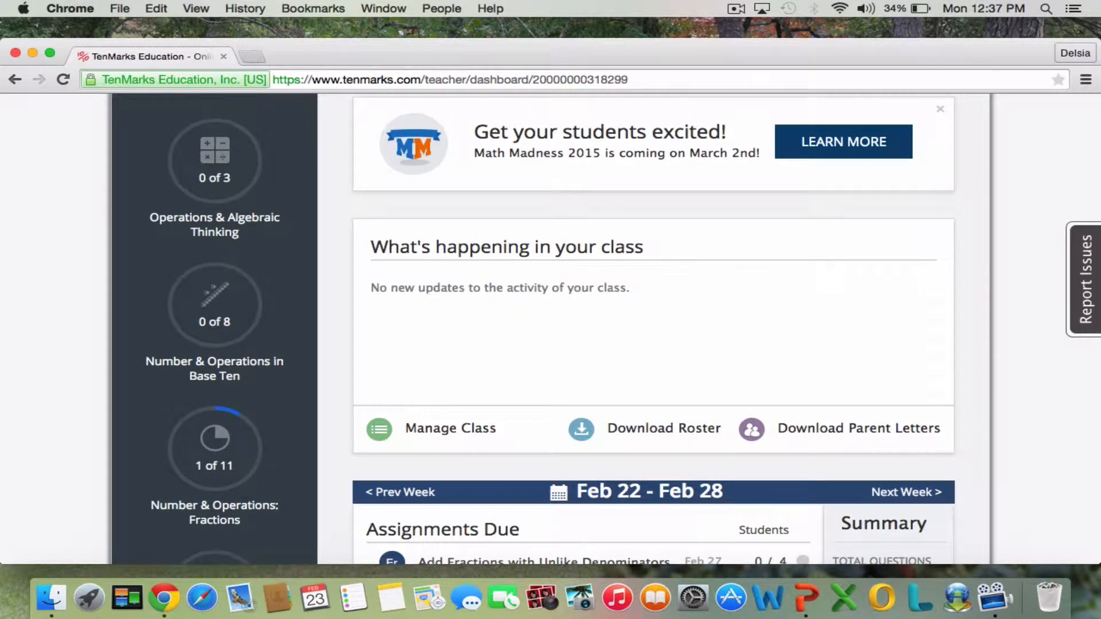
scroll(693, 299, down, 2)
scroll(654, 327, up, 5)
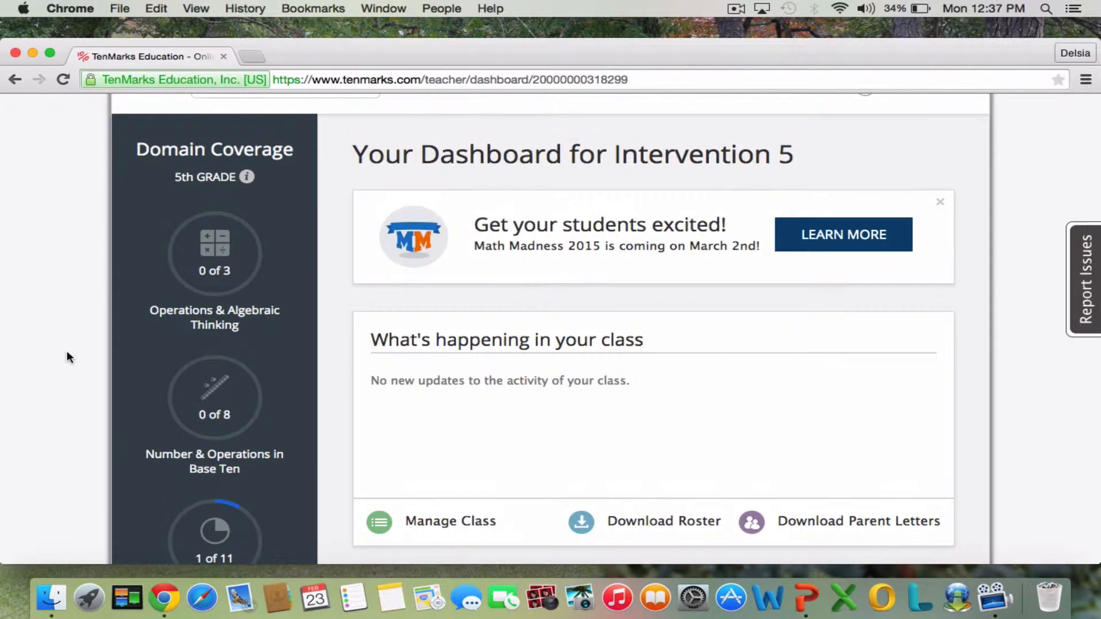
scroll(292, 280, down, 6)
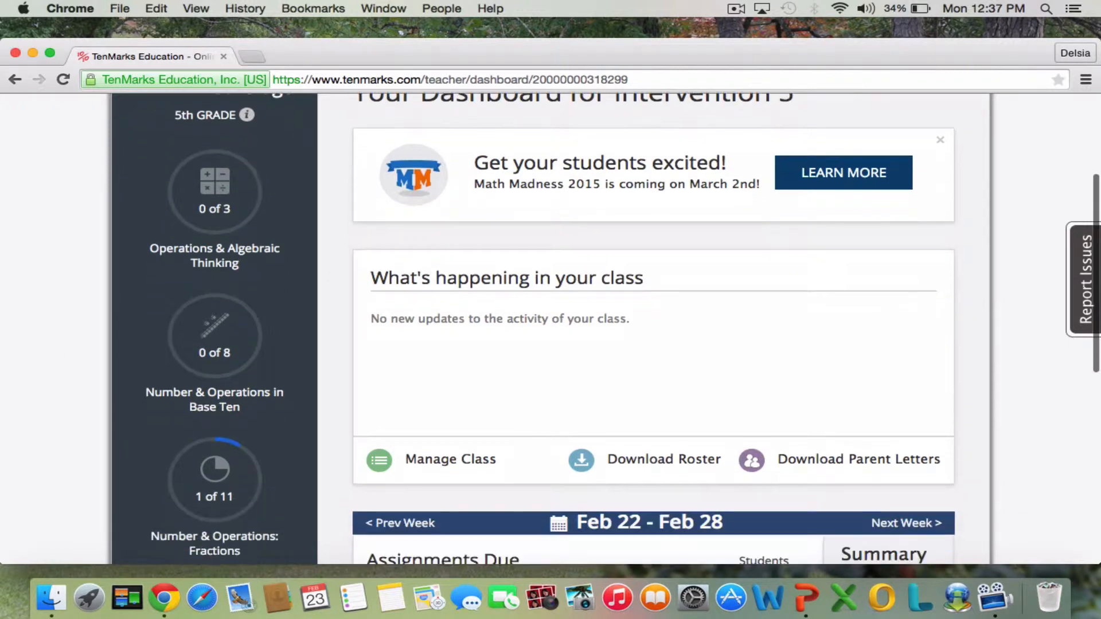
scroll(653, 329, down, 5)
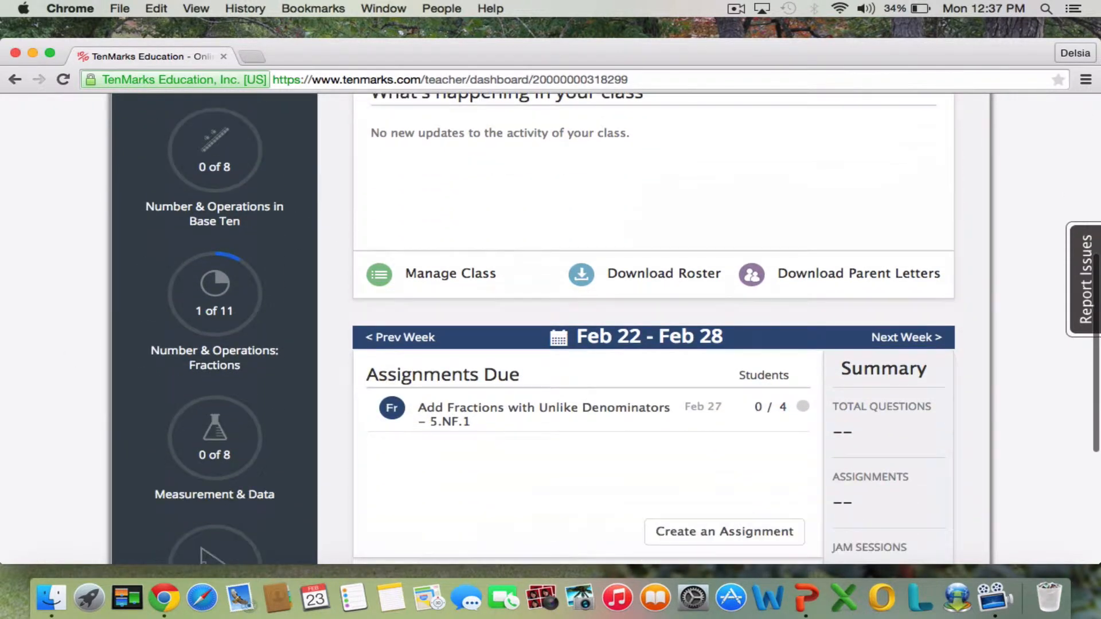
scroll(654, 329, up, 10)
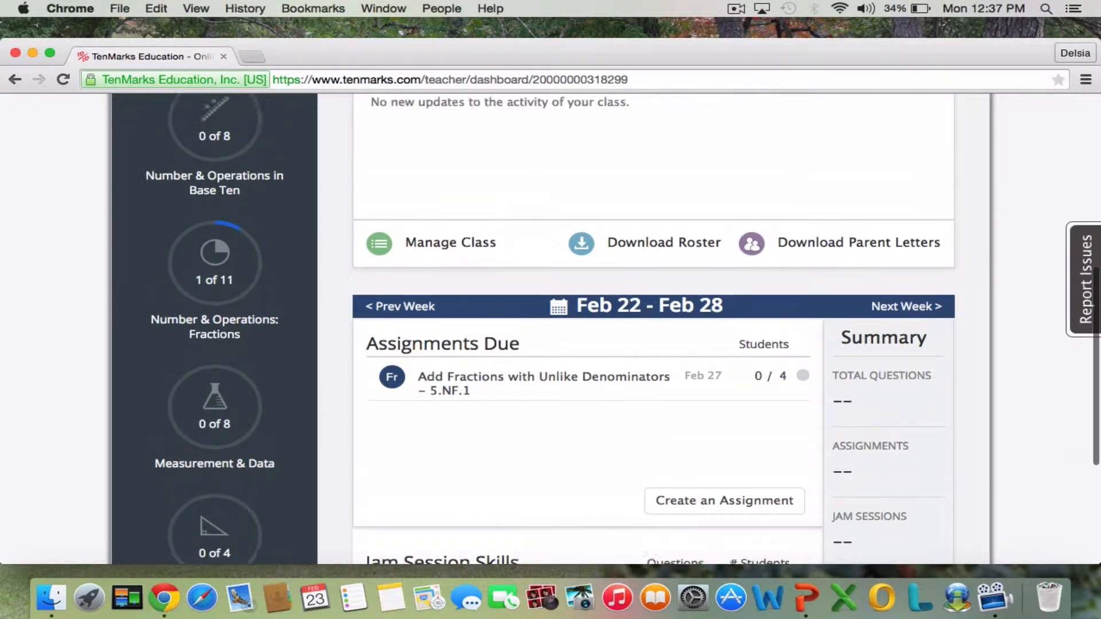
scroll(654, 329, up, 1)
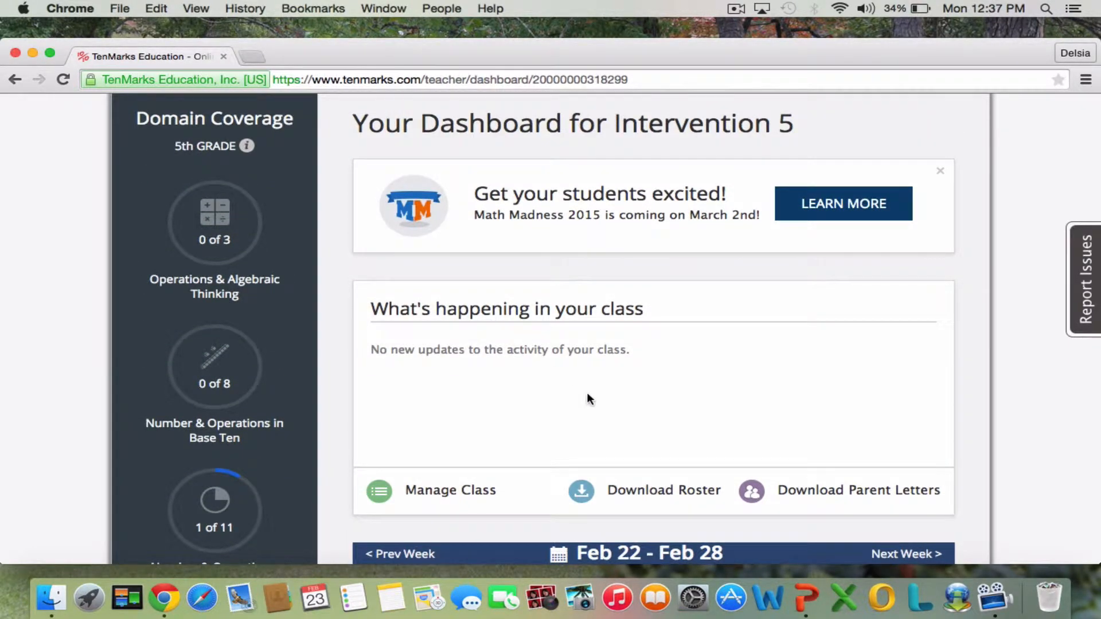
Download the Intervention 5 class roster and open the PDF.
click(652, 494)
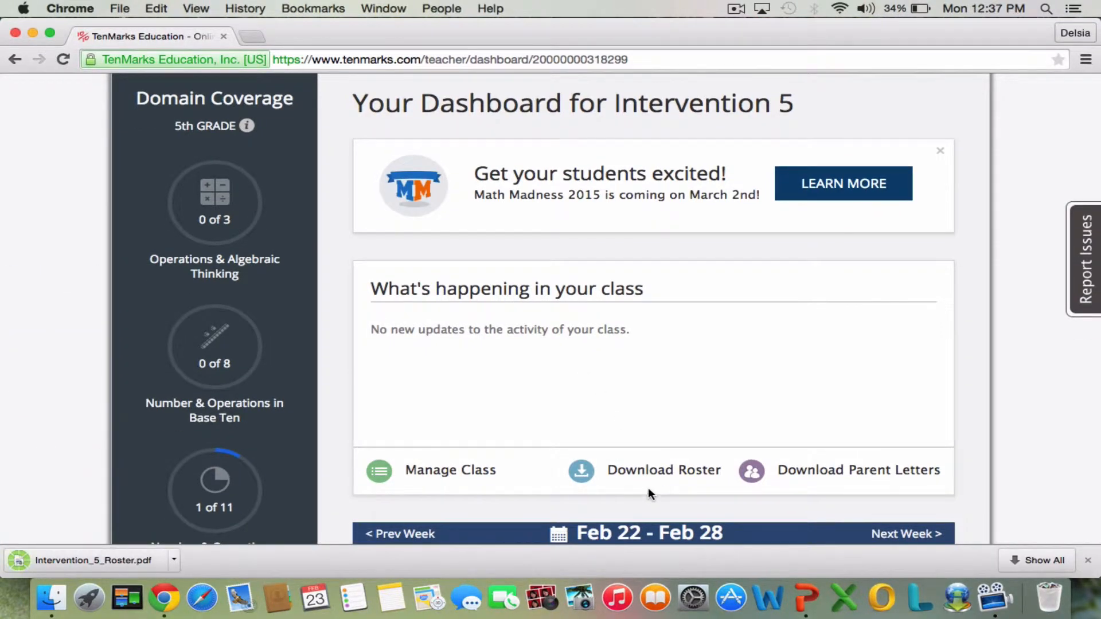
click(120, 560)
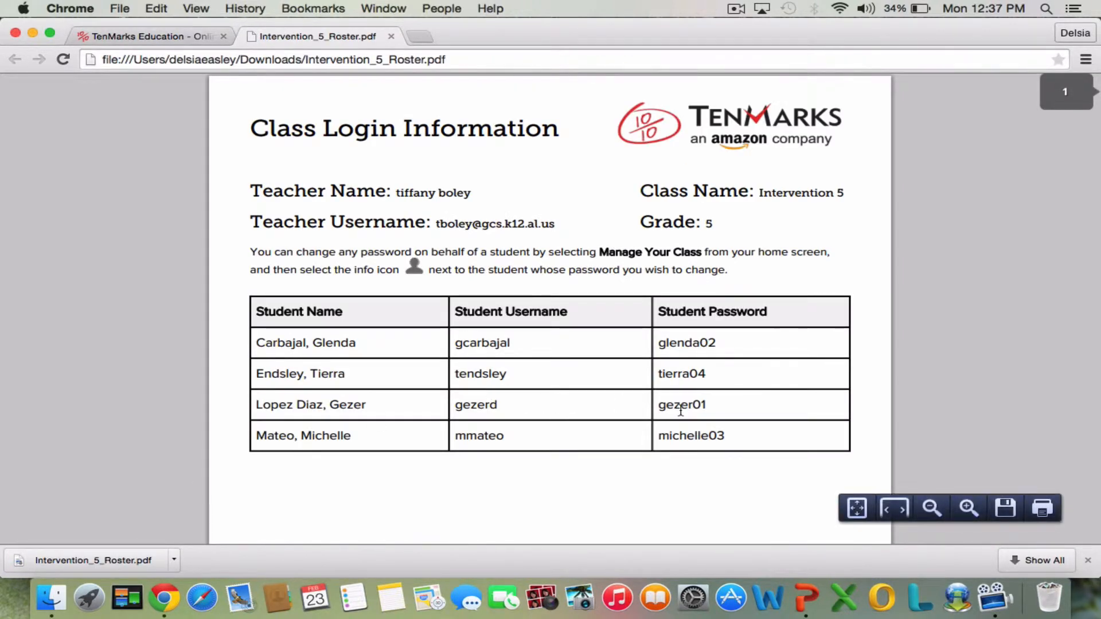
Review the roster's class login table and the individual student login cards, and close the PDF.
scroll(743, 429, down, 1)
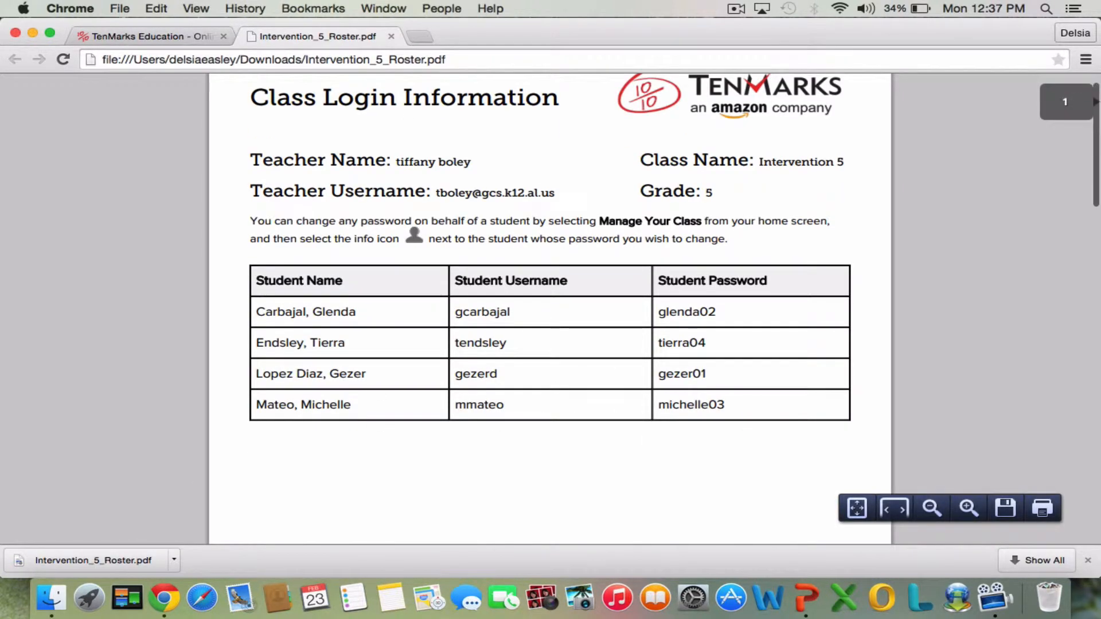
key(Down)
key(Down)
key(Down)
key(Down)
key(Down)
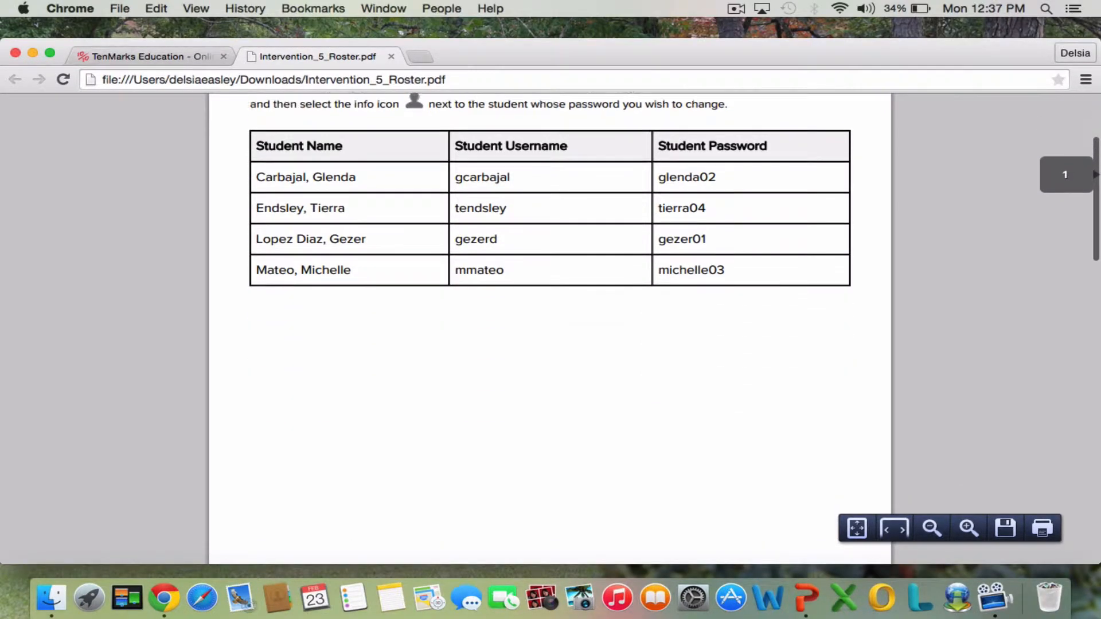
key(Down)
key(Down)
key(Down)
key(Down)
key(Down)
key(Down)
key(Down)
key(Down)
key(Down)
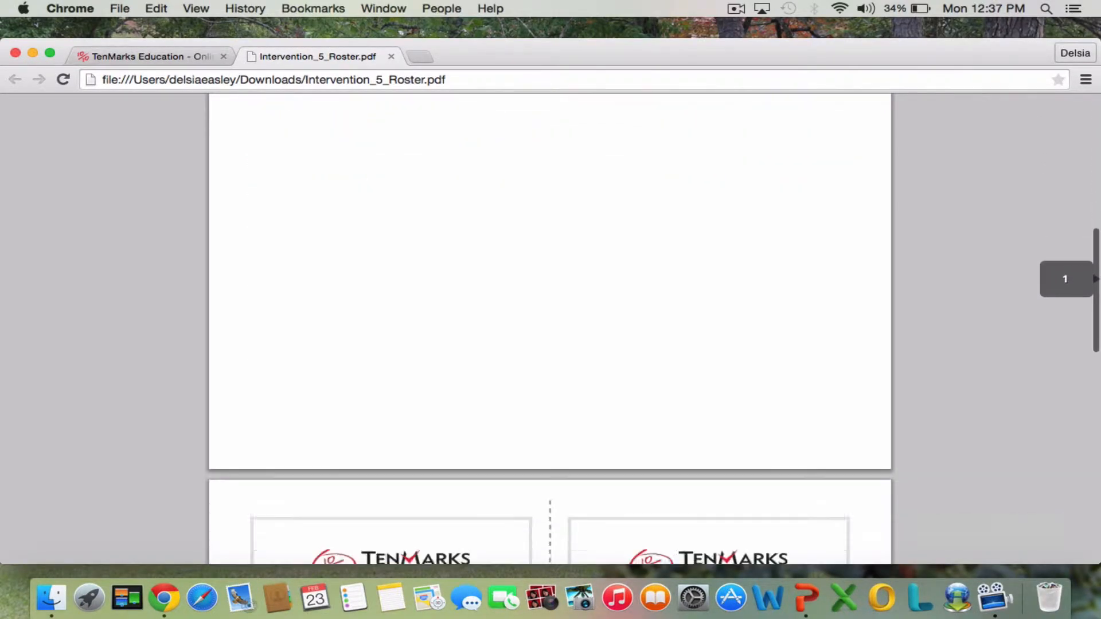
key(Down)
key(Down)
key(Down)
key(Down)
key(Down)
key(Down)
key(Down)
key(Down)
key(Down)
key(Down)
key(Down)
key(Down)
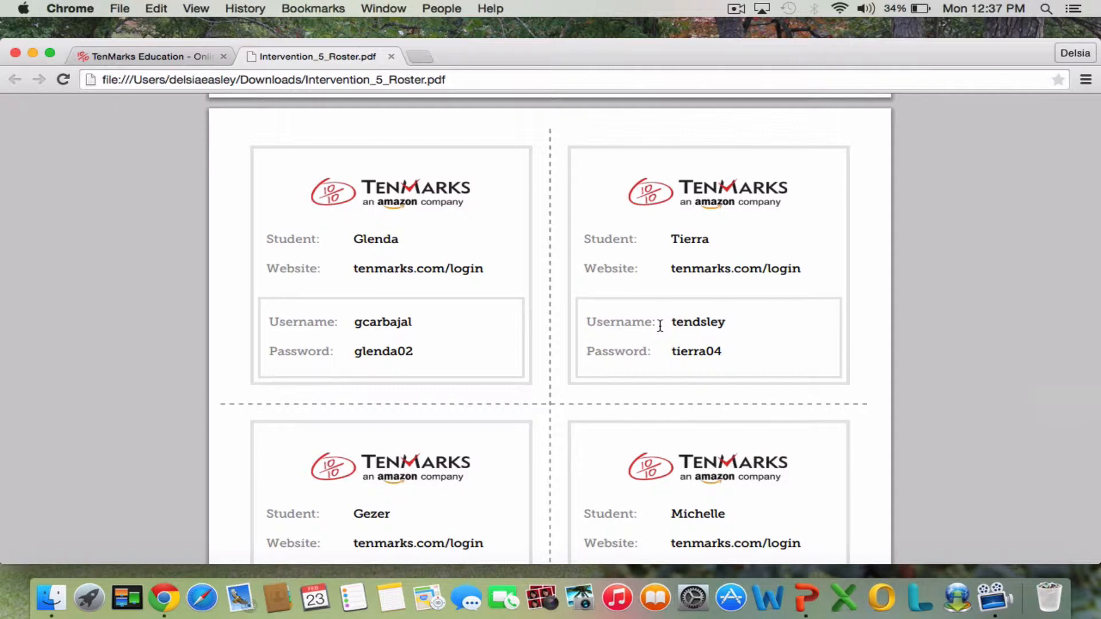
click(390, 57)
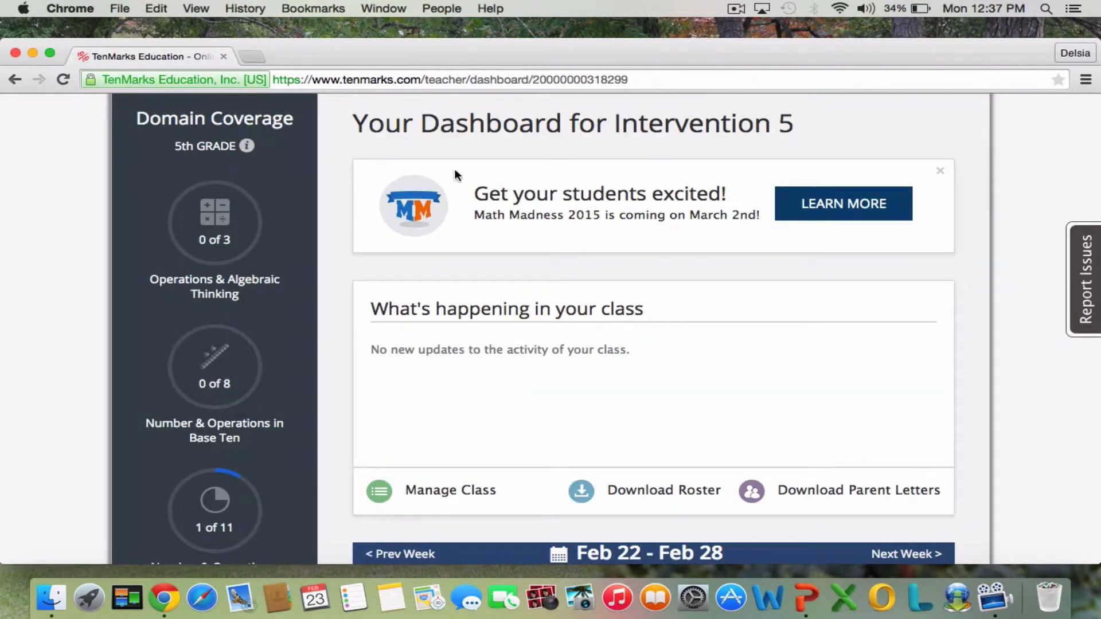
Download the Intervention 5 roster again, view the new PDF copy and close it.
scroll(662, 304, down, 5)
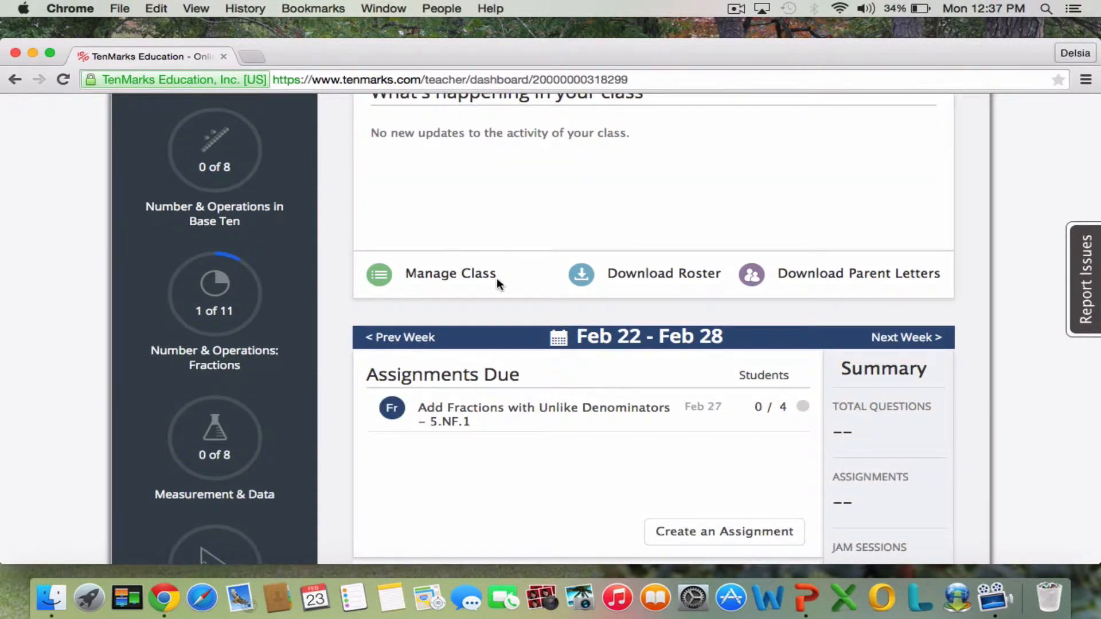
click(675, 278)
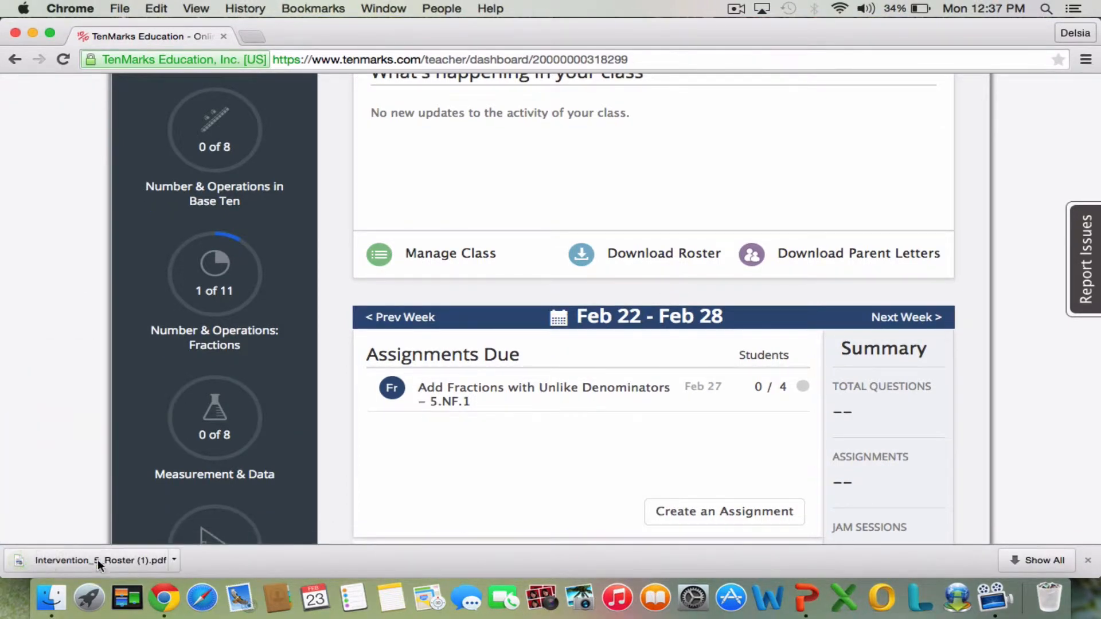
click(99, 557)
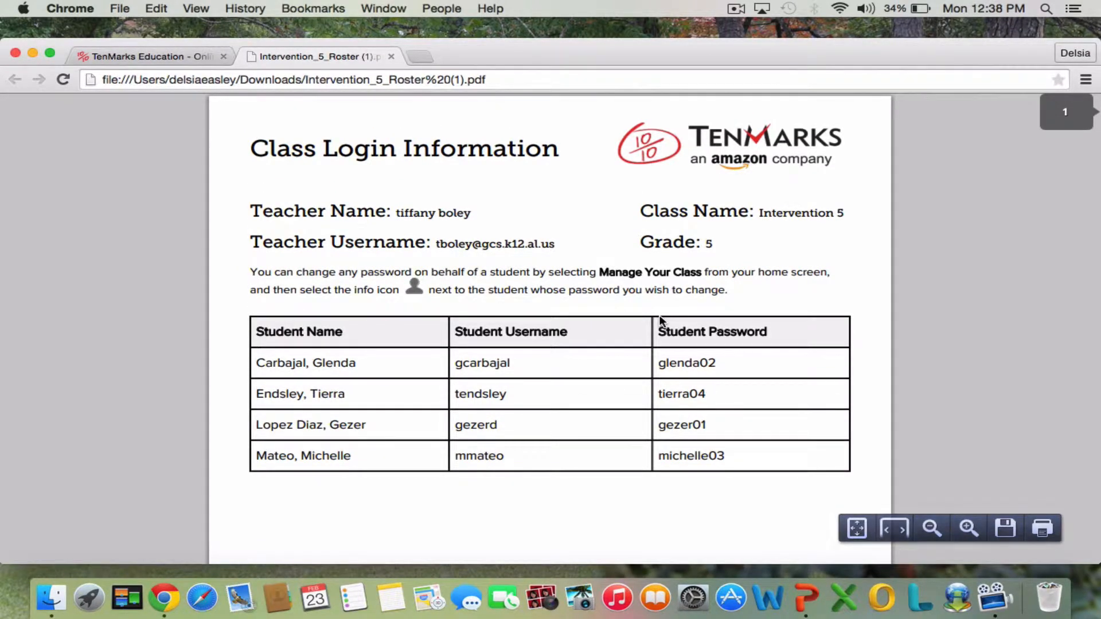
click(391, 57)
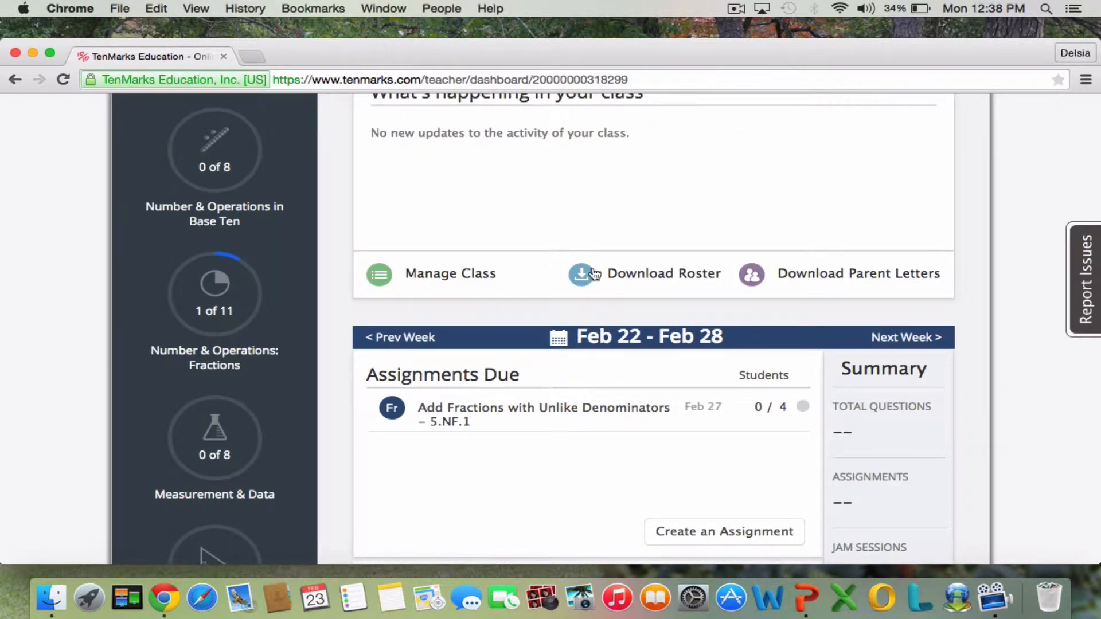
Go to the class management page showing the student list for Intervention 5.
scroll(588, 269, up, 3)
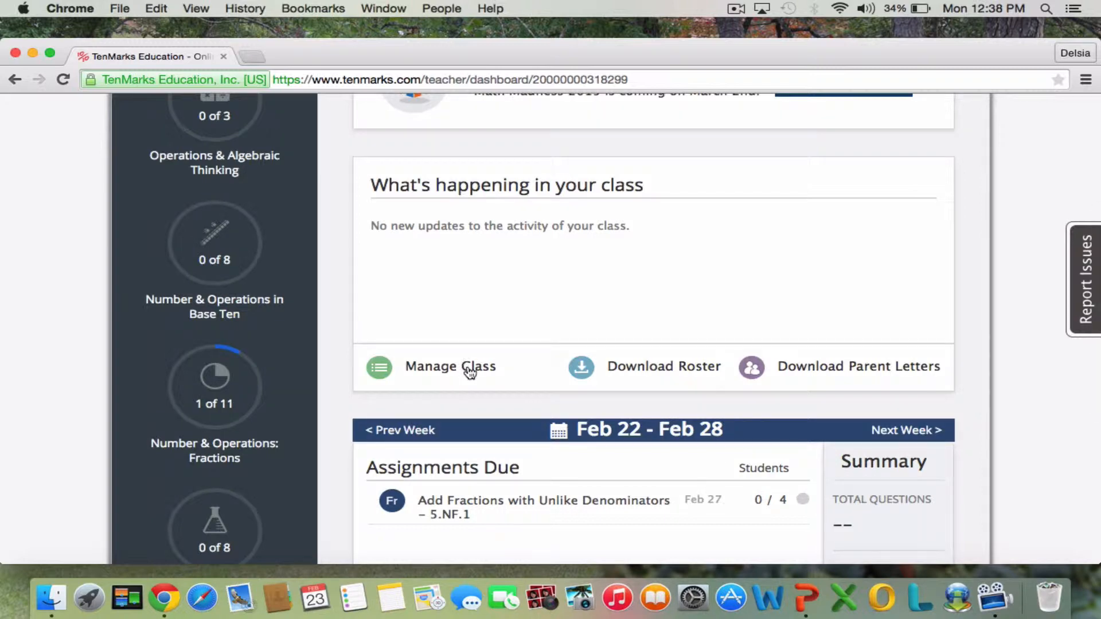
click(447, 370)
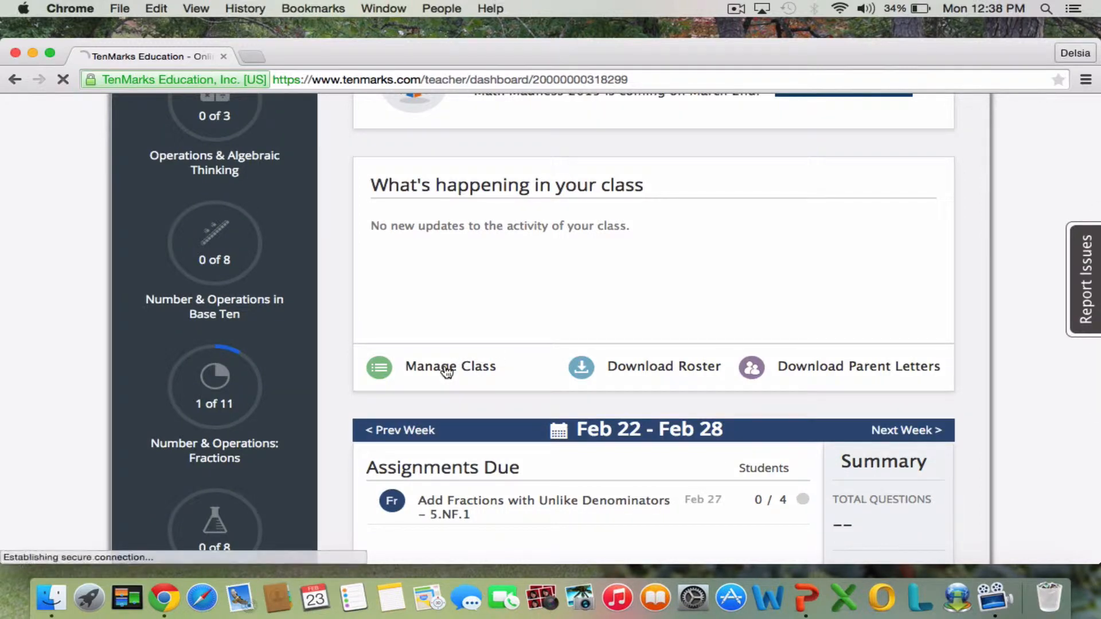
scroll(527, 376, down, 2)
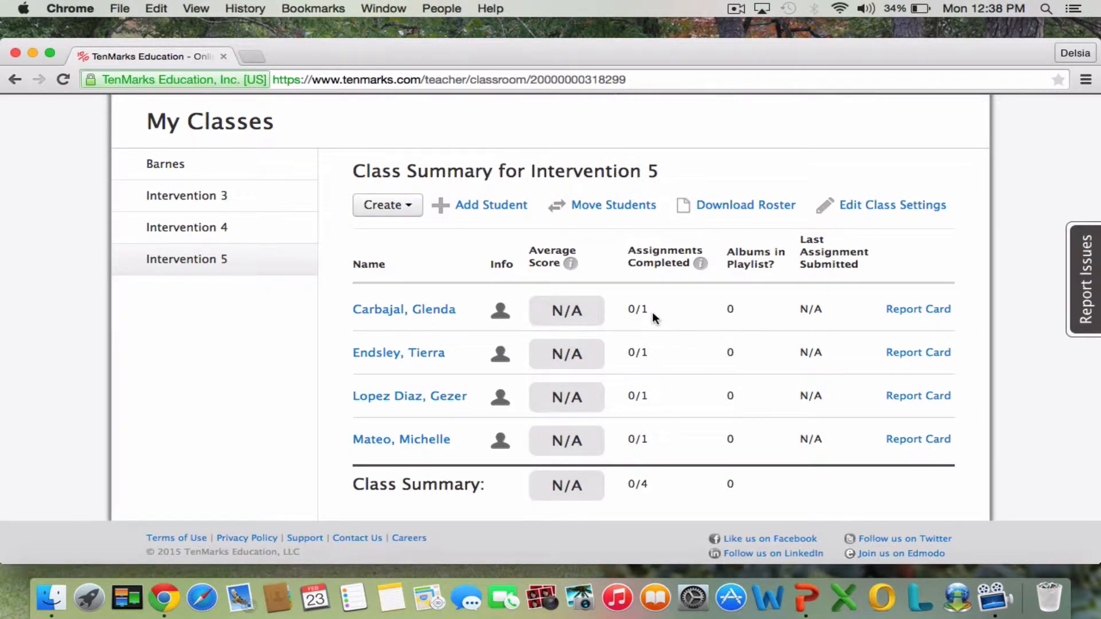
View the first listed student's account information with the username opened for editing, and close it without saving.
click(501, 315)
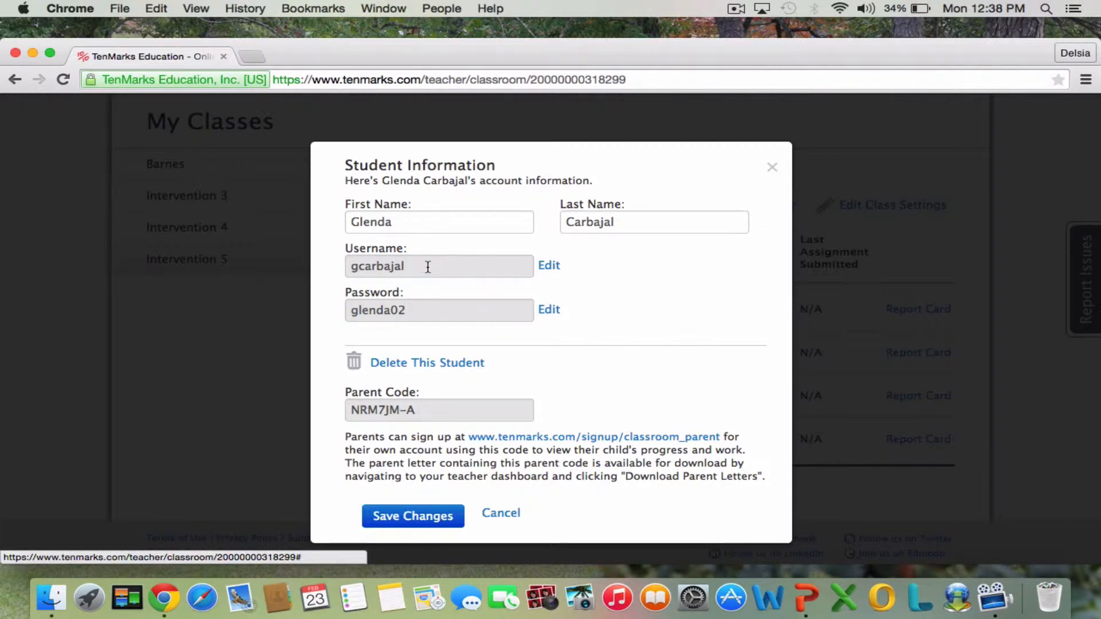
click(549, 265)
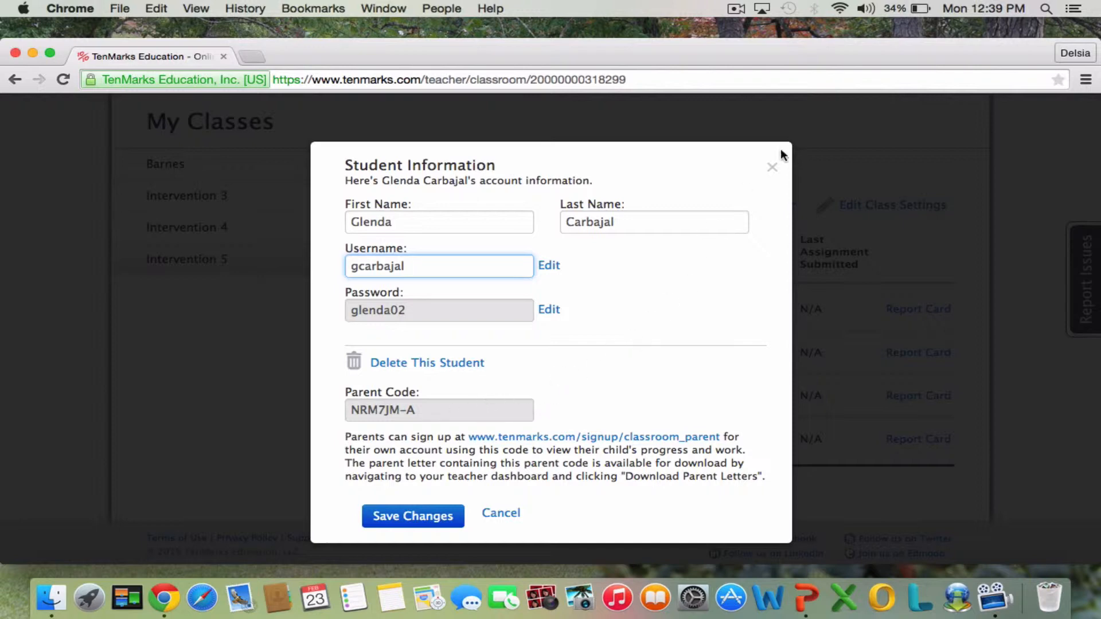
click(772, 168)
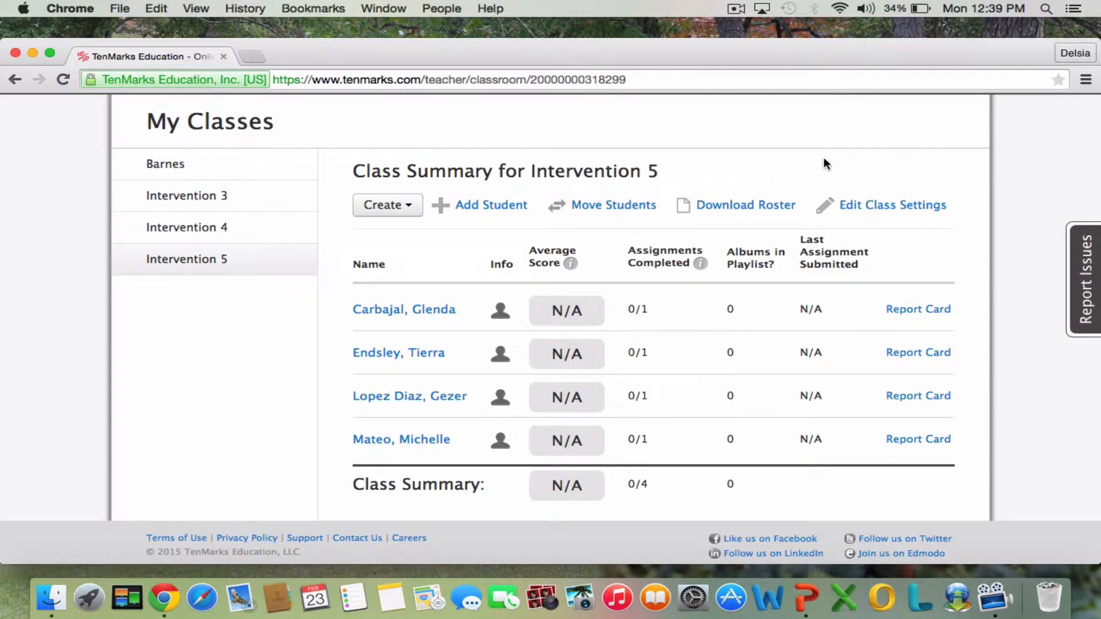
Return to the home dashboard for Intervention 5.
scroll(907, 211, up, 3)
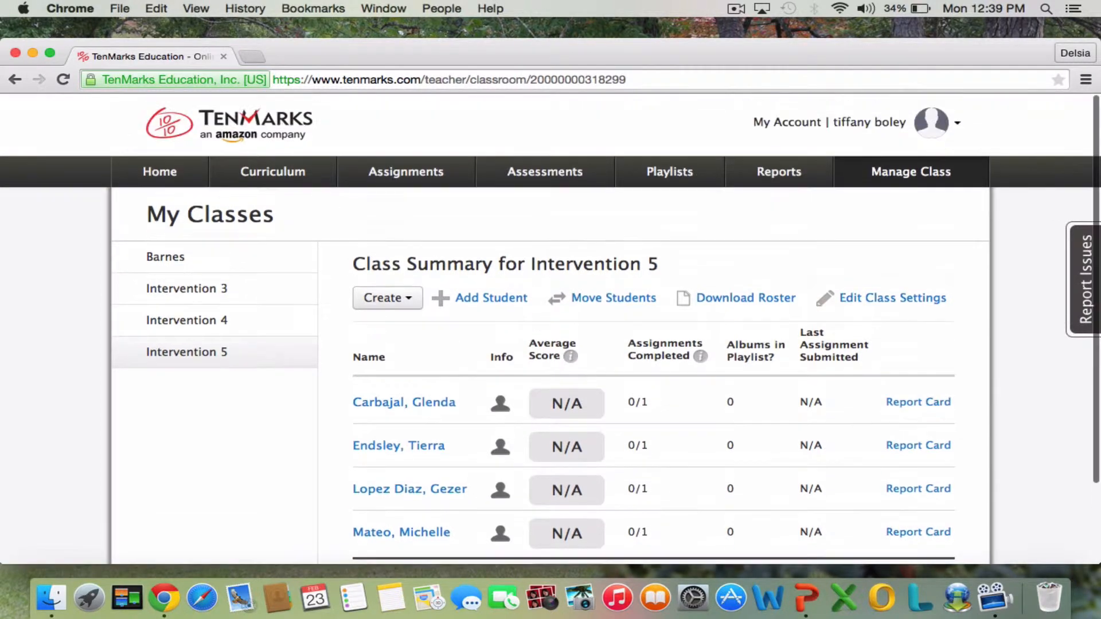
click(171, 175)
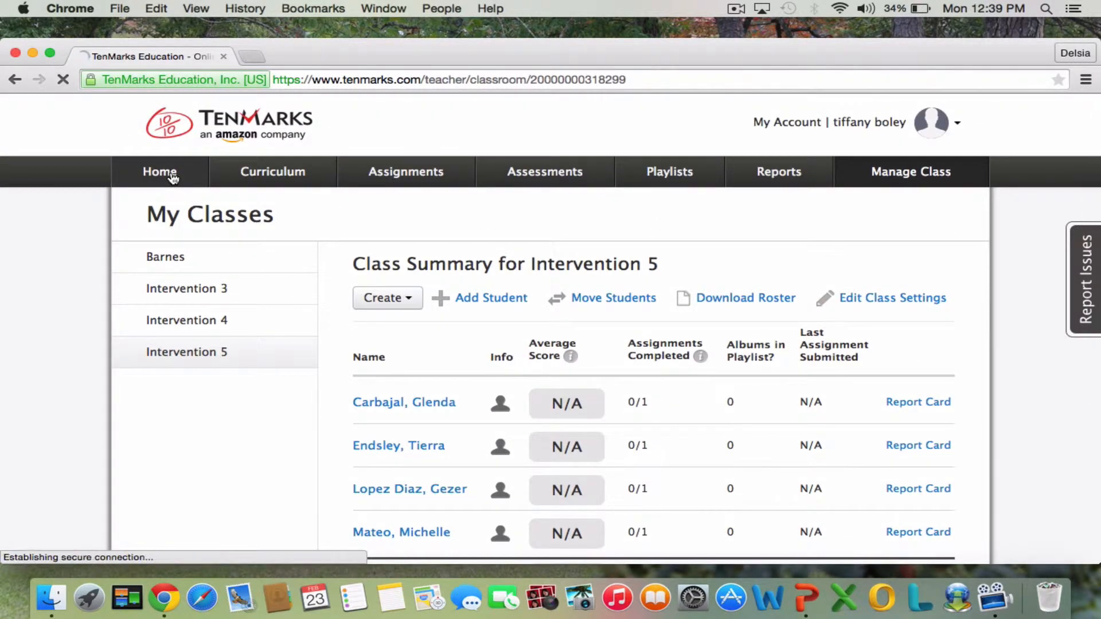
scroll(569, 315, down, 5)
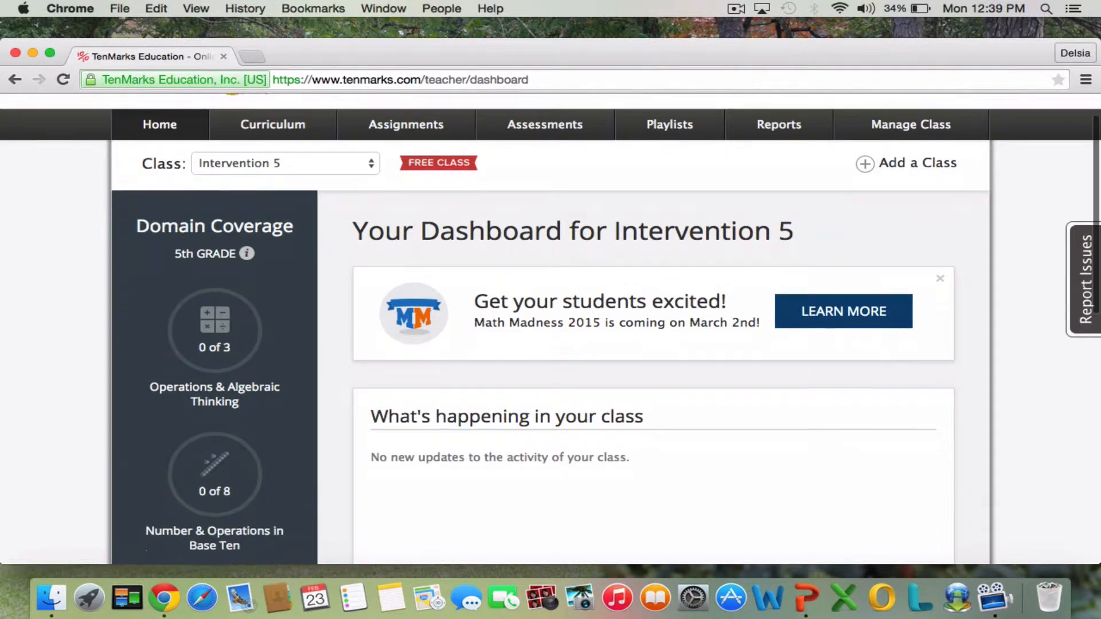
Start creating a new assignment from the dashboard and keep Intervention 5 as the class it is assigned to.
scroll(550, 328, down, 7)
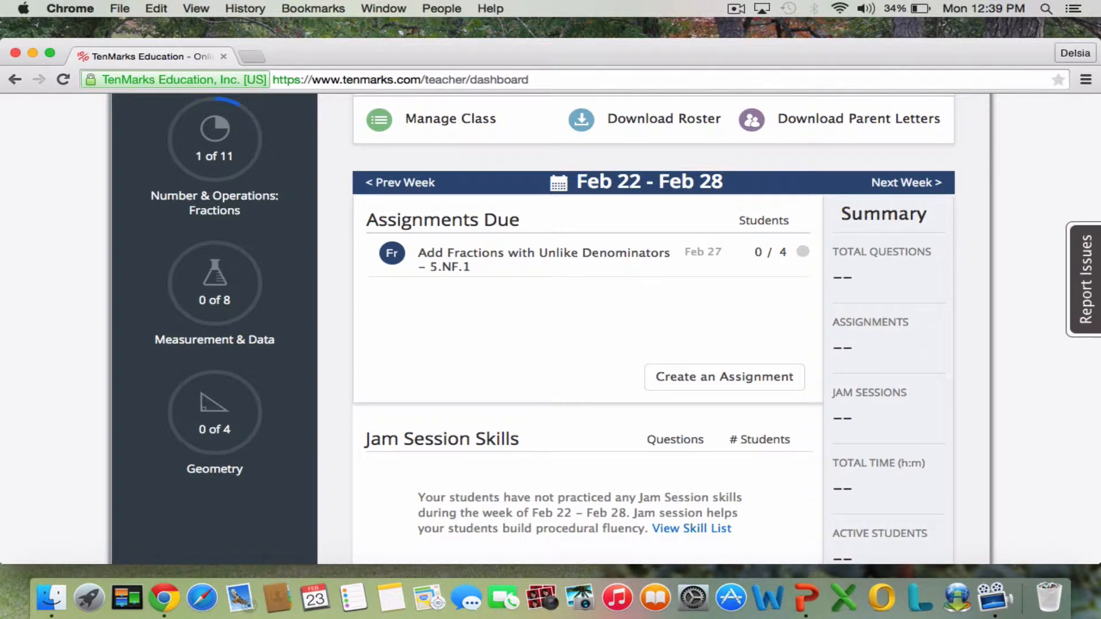
scroll(611, 297, down, 1)
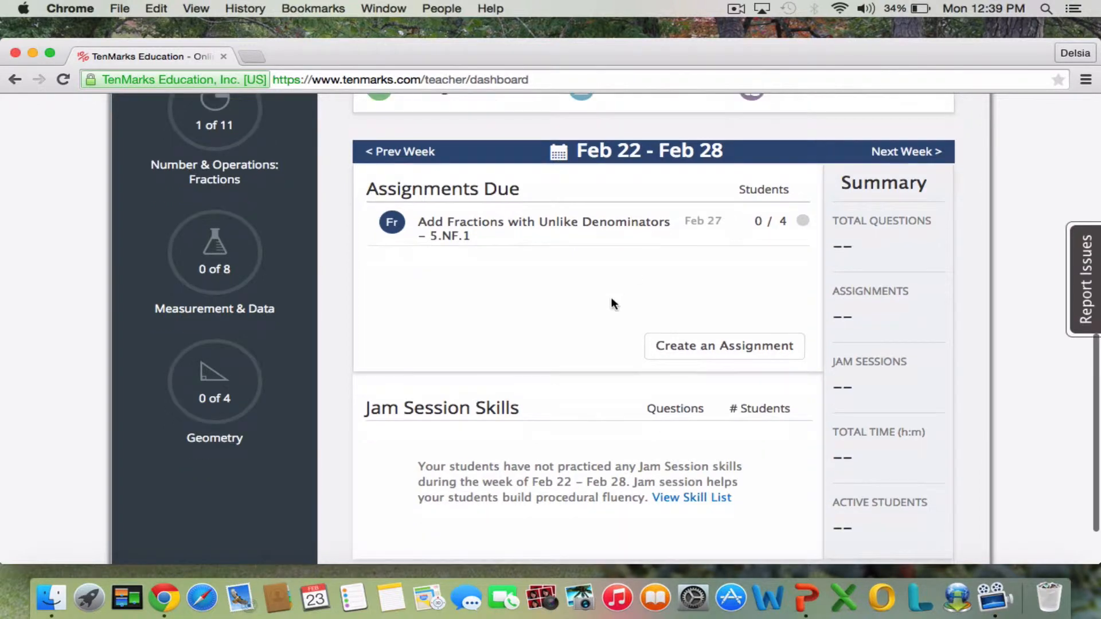
click(759, 352)
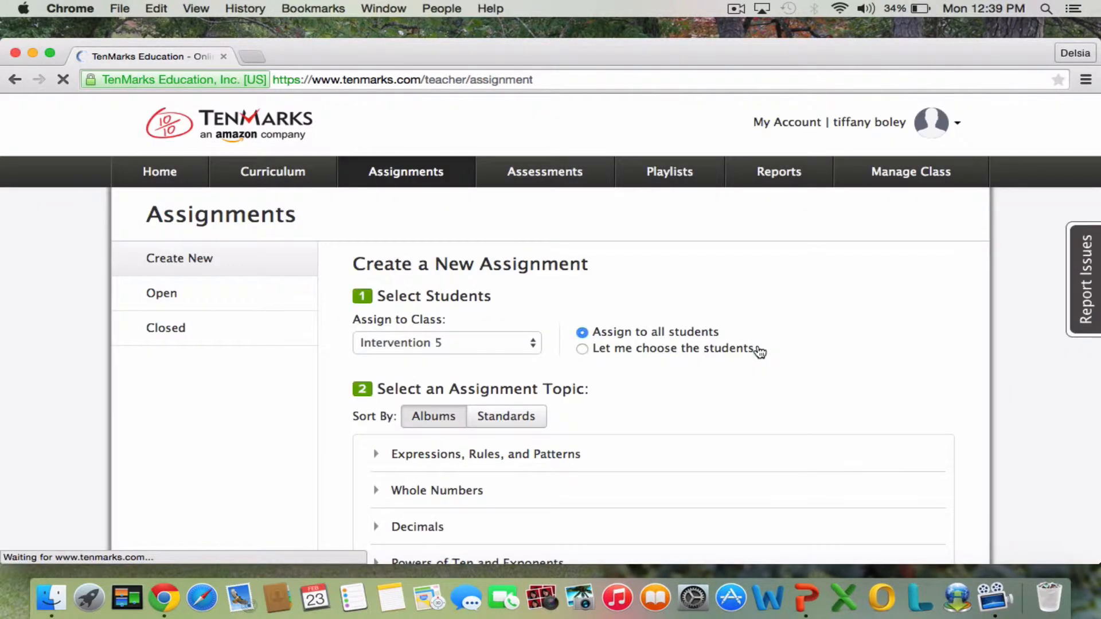
scroll(760, 351, down, 5)
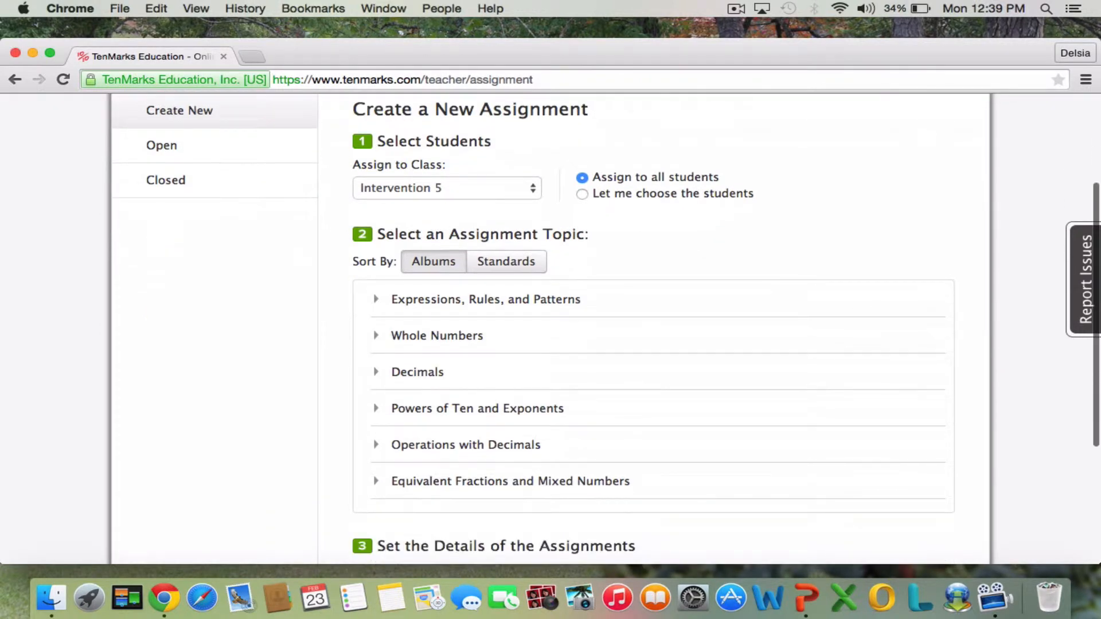
click(536, 189)
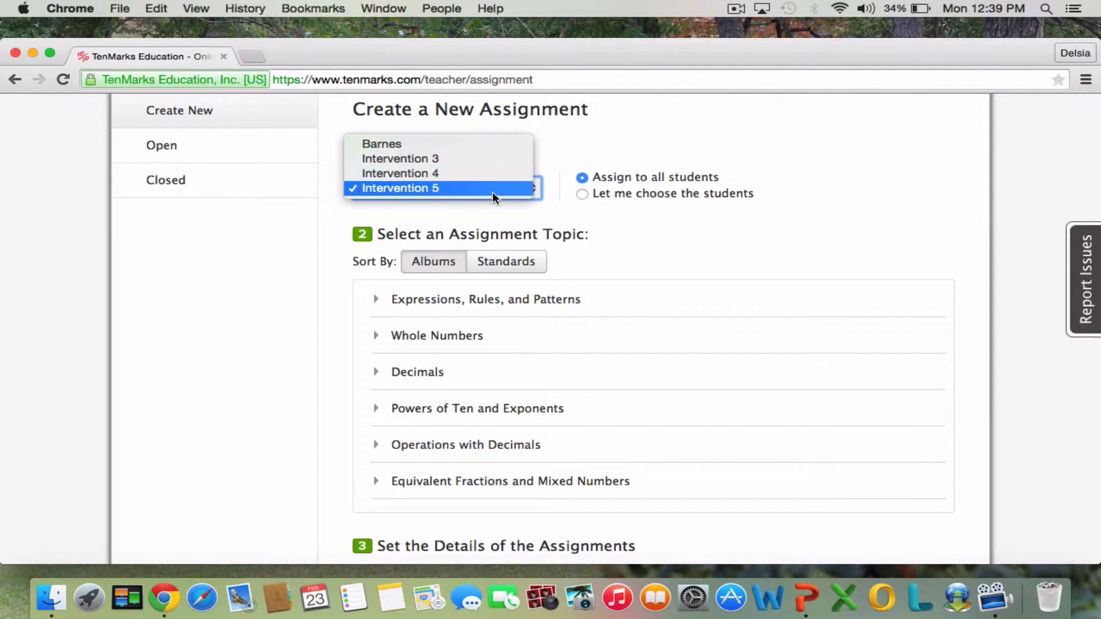
click(616, 241)
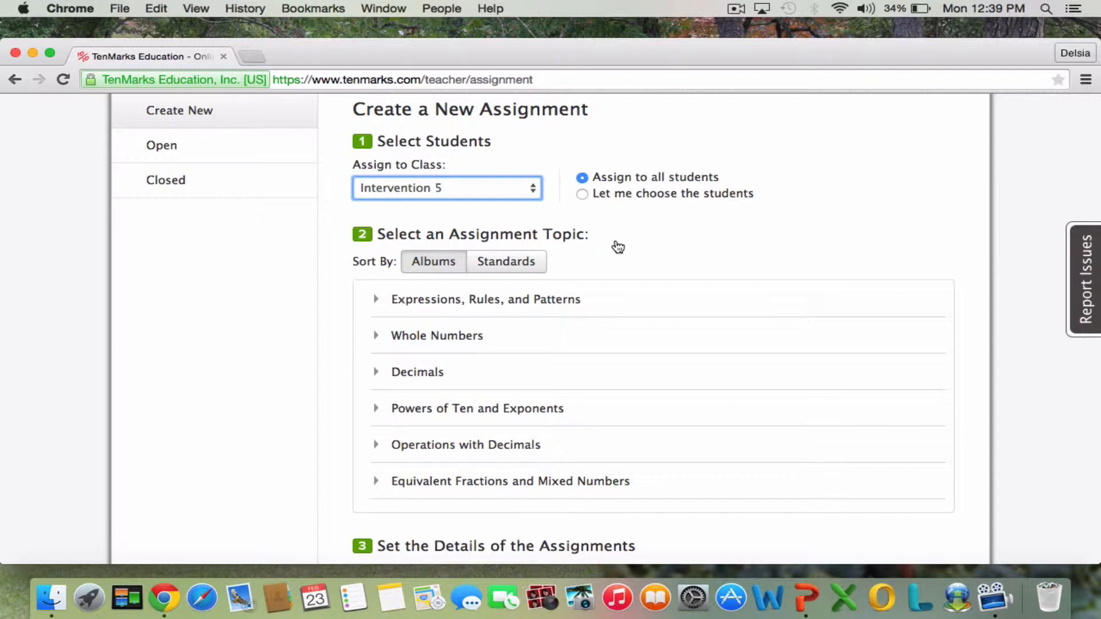
Try choosing individual students by selecting the first and third listed, clear both and return to assigning to all students.
click(582, 195)
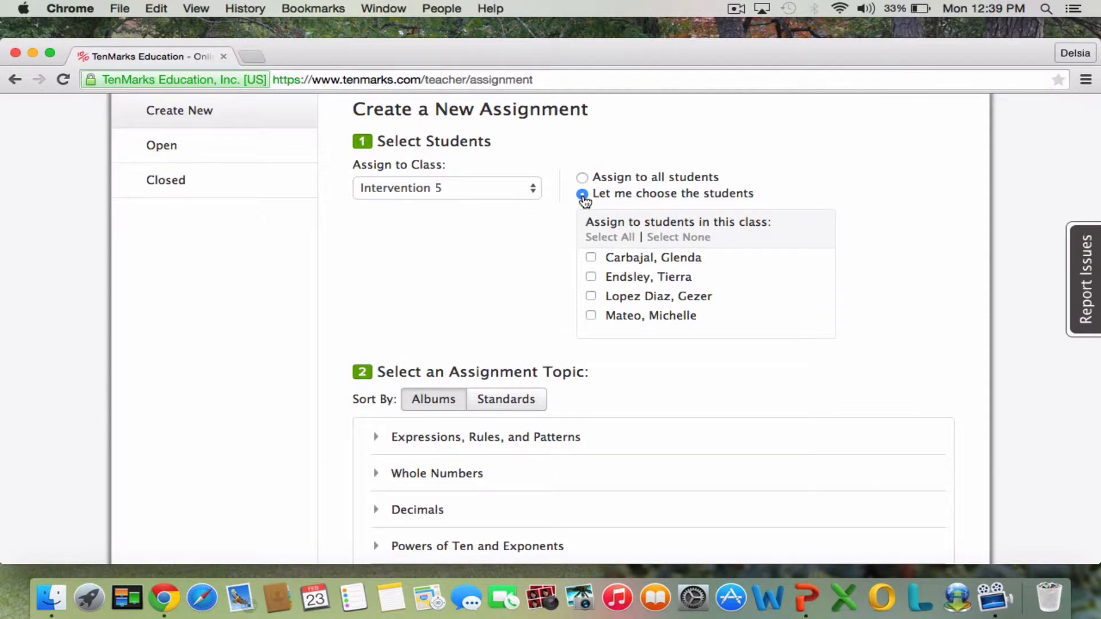
click(591, 259)
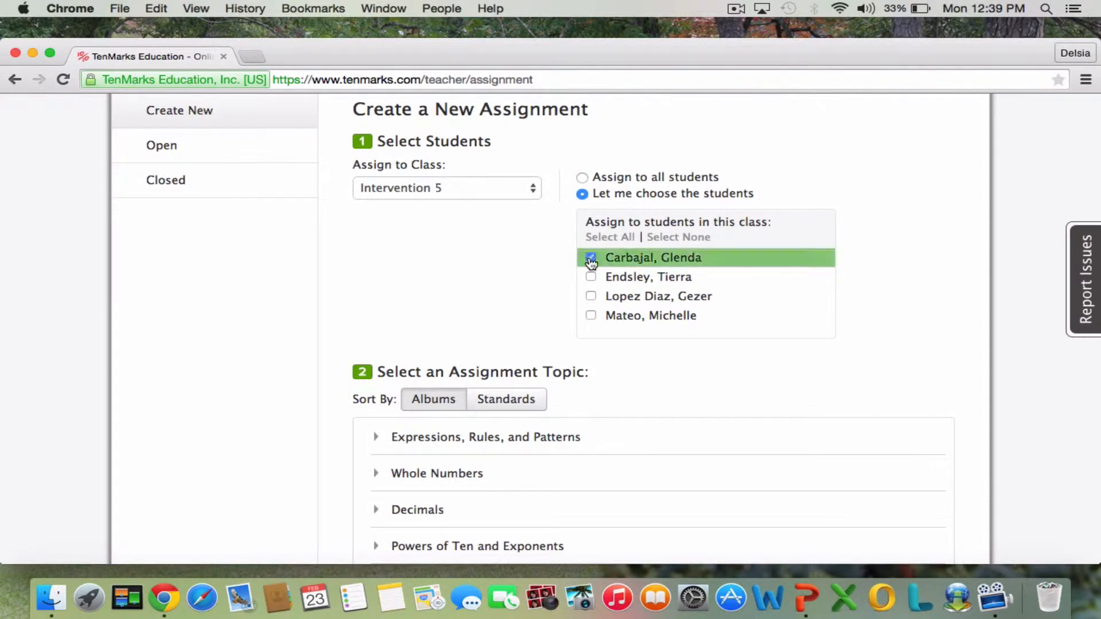
click(590, 298)
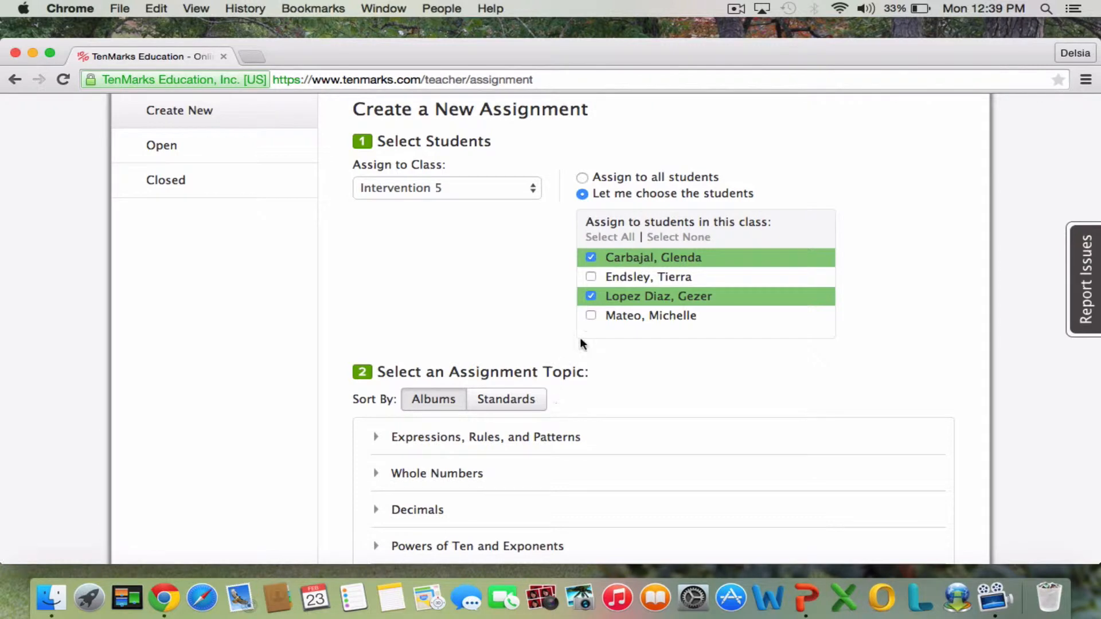
click(590, 297)
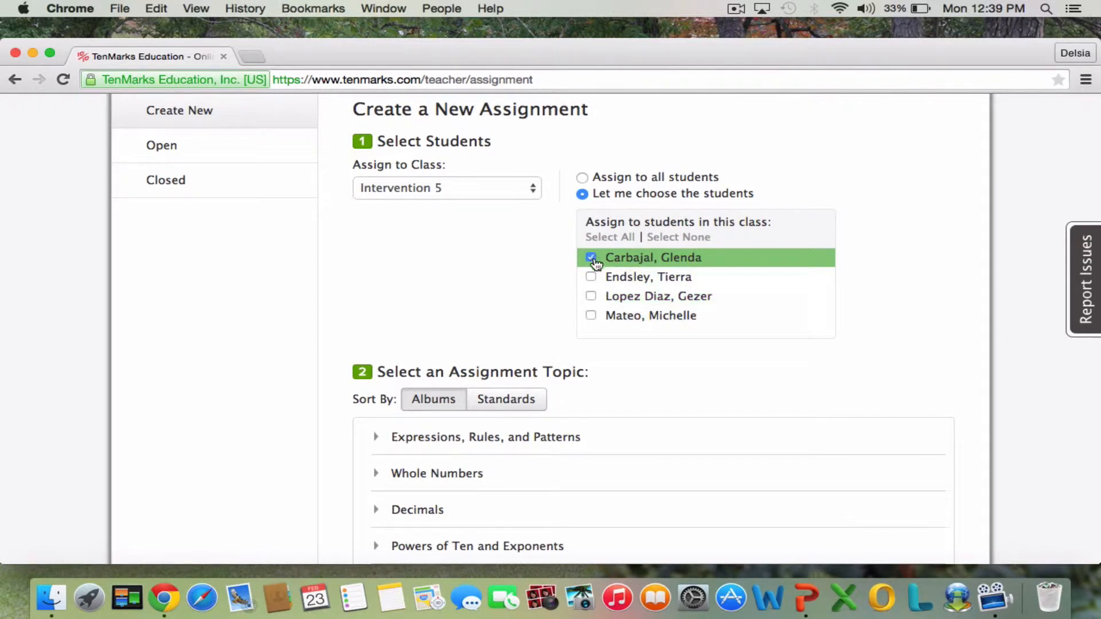
click(591, 258)
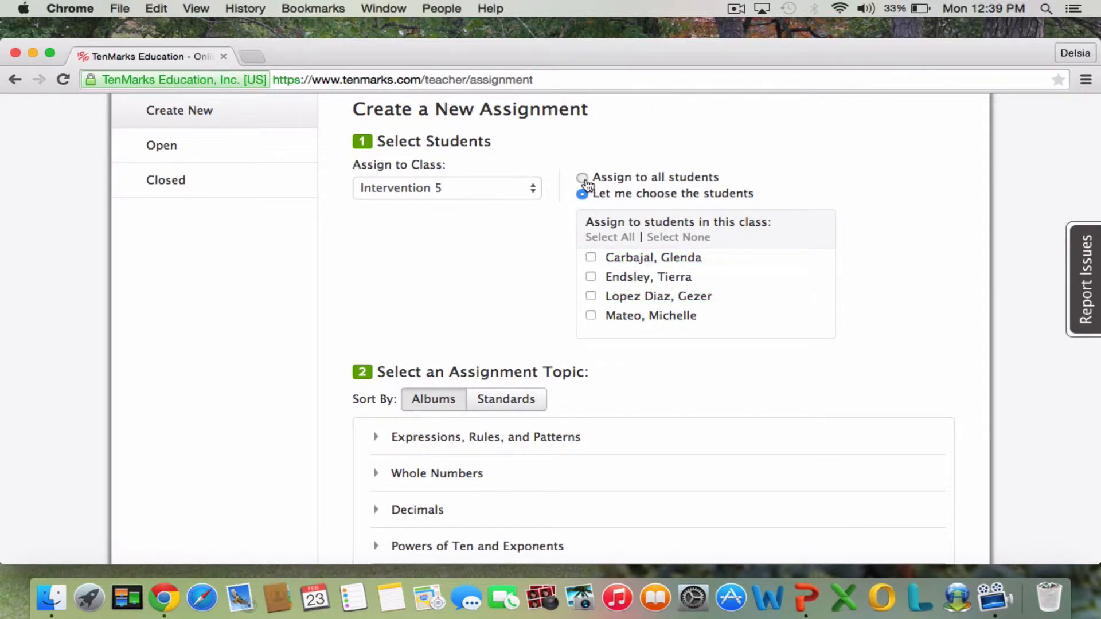
click(583, 178)
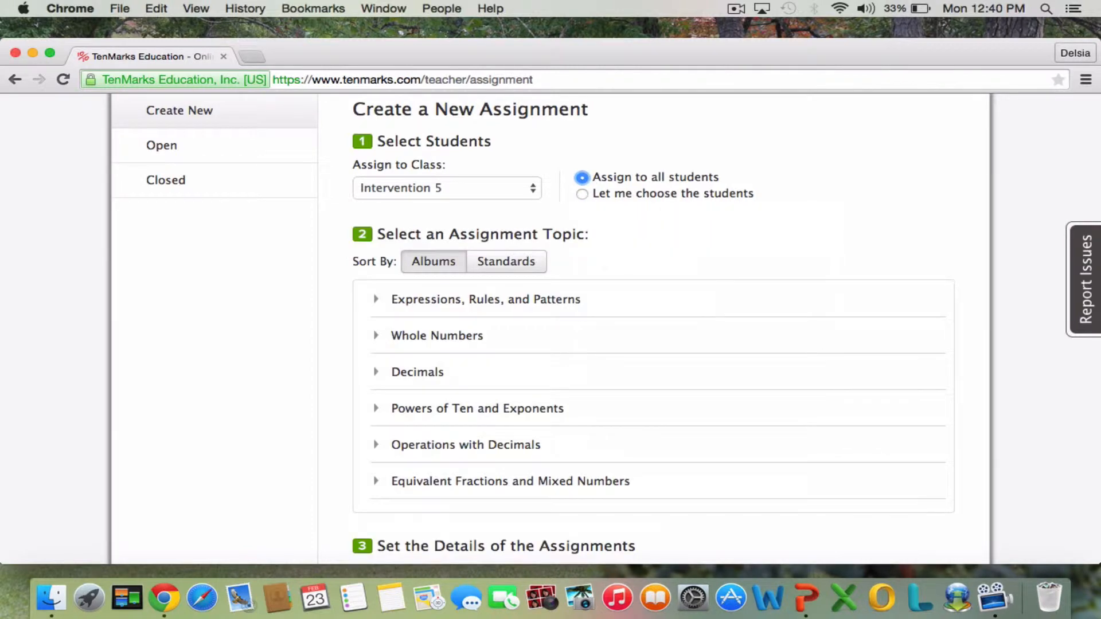
In the Decimals album, preview the 5.NBT.1 questions, and select topics 5.NBT.1 and 5.NBT.3a for the assignment.
scroll(776, 212, down, 3)
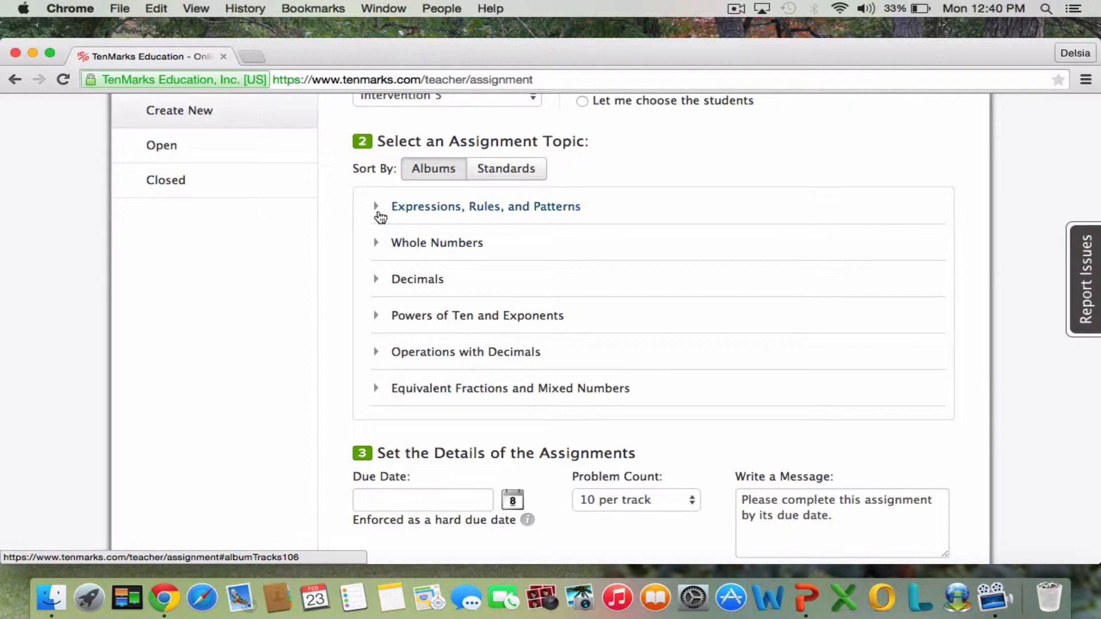
click(379, 282)
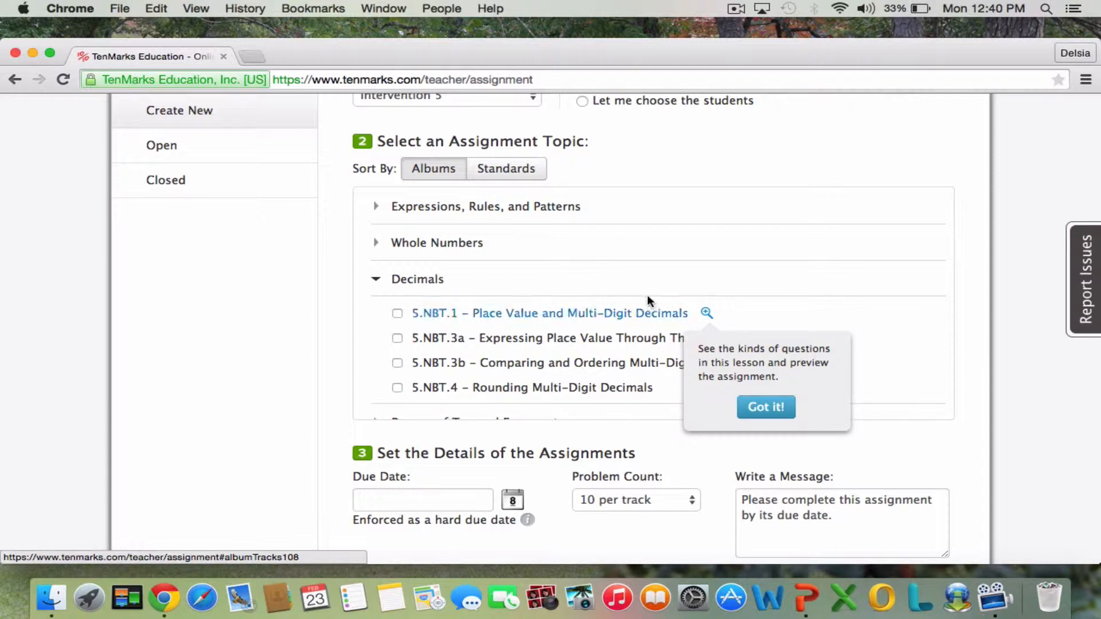
click(705, 315)
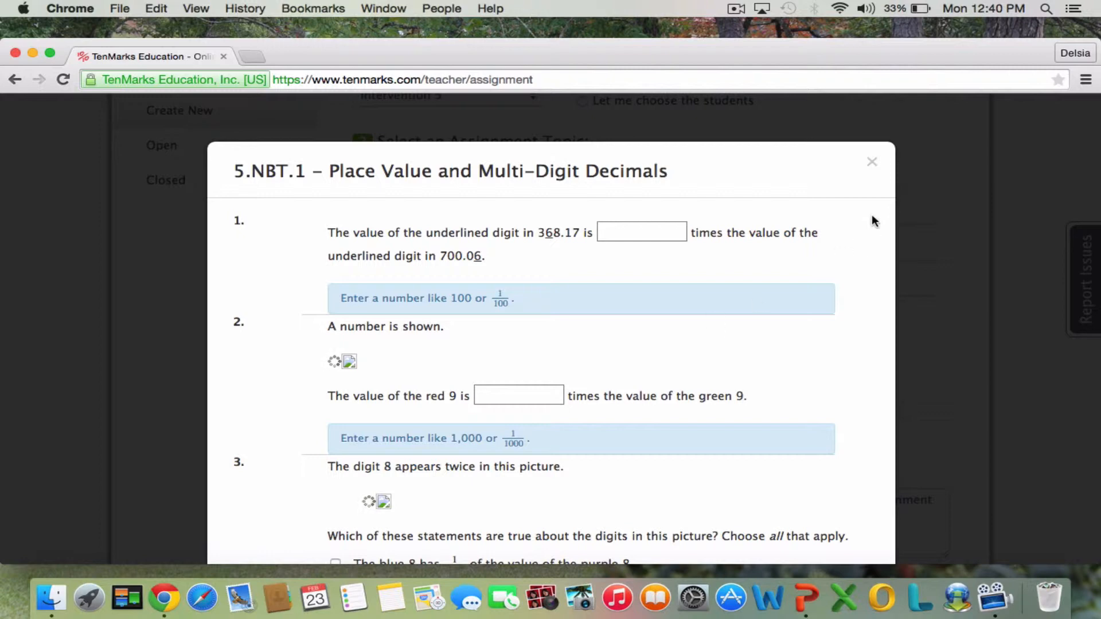
click(872, 163)
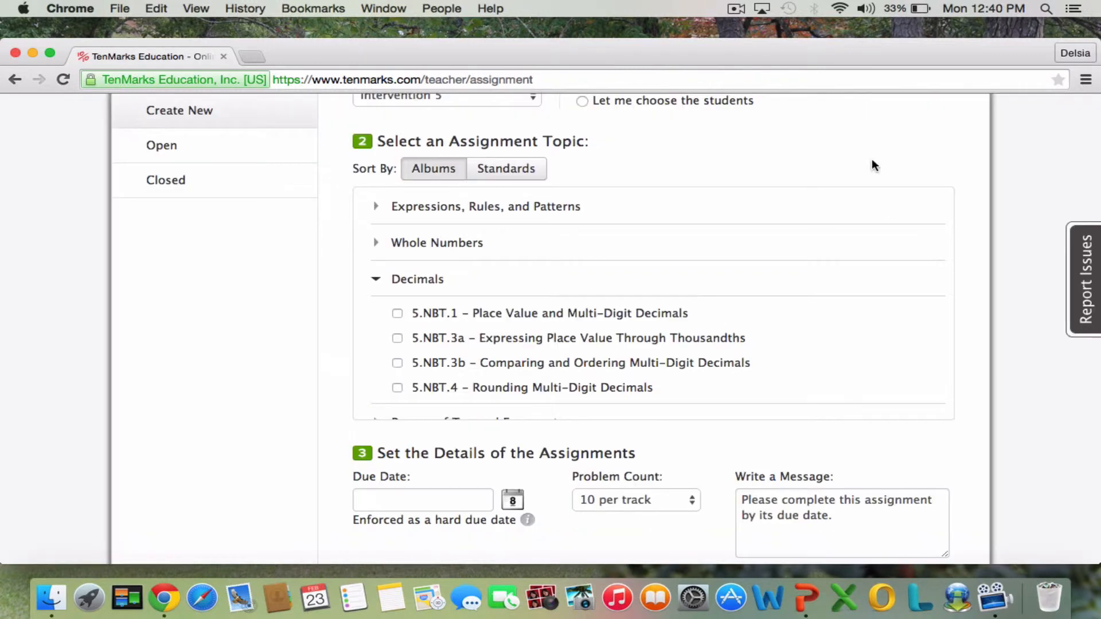
click(398, 315)
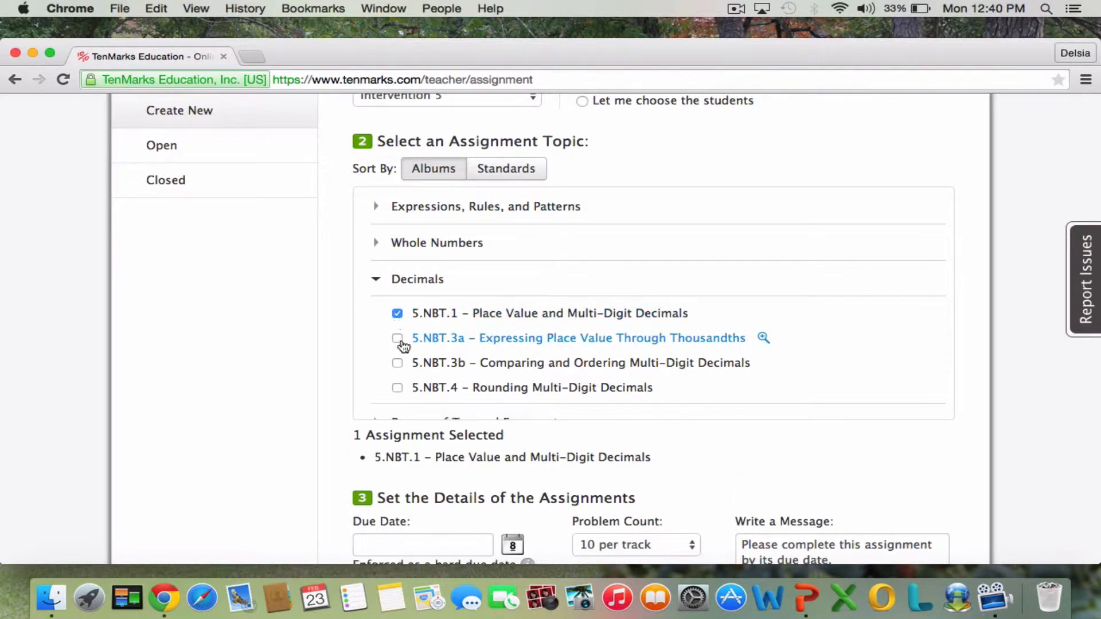
click(399, 342)
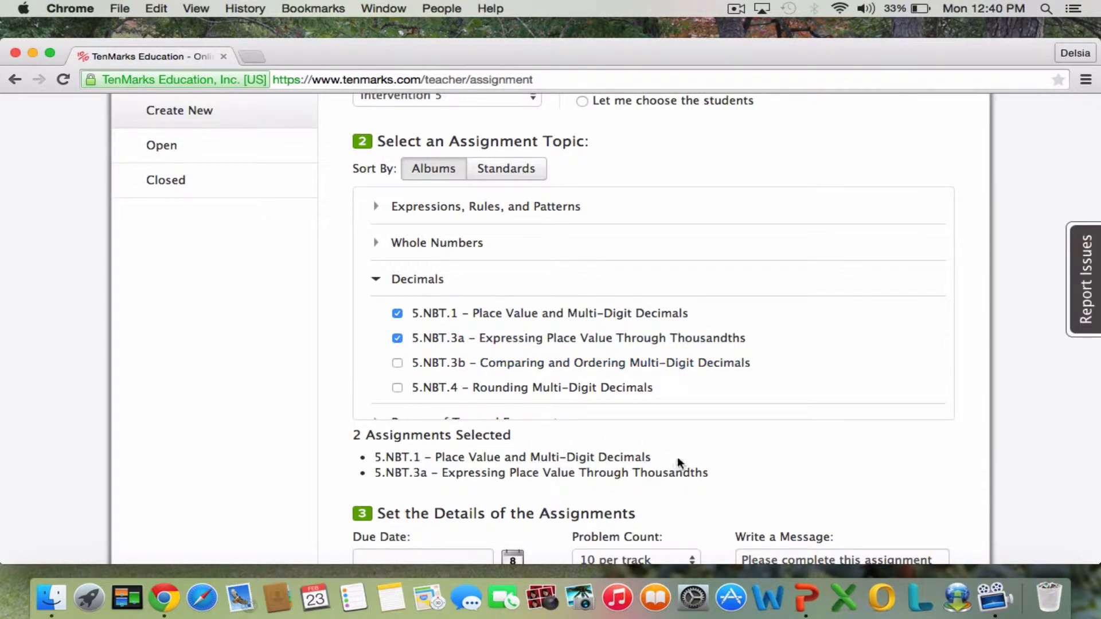
Set the assignment's due date to Feb 27, 2015, keeping 10 problems per track and the default student message.
scroll(713, 446, down, 5)
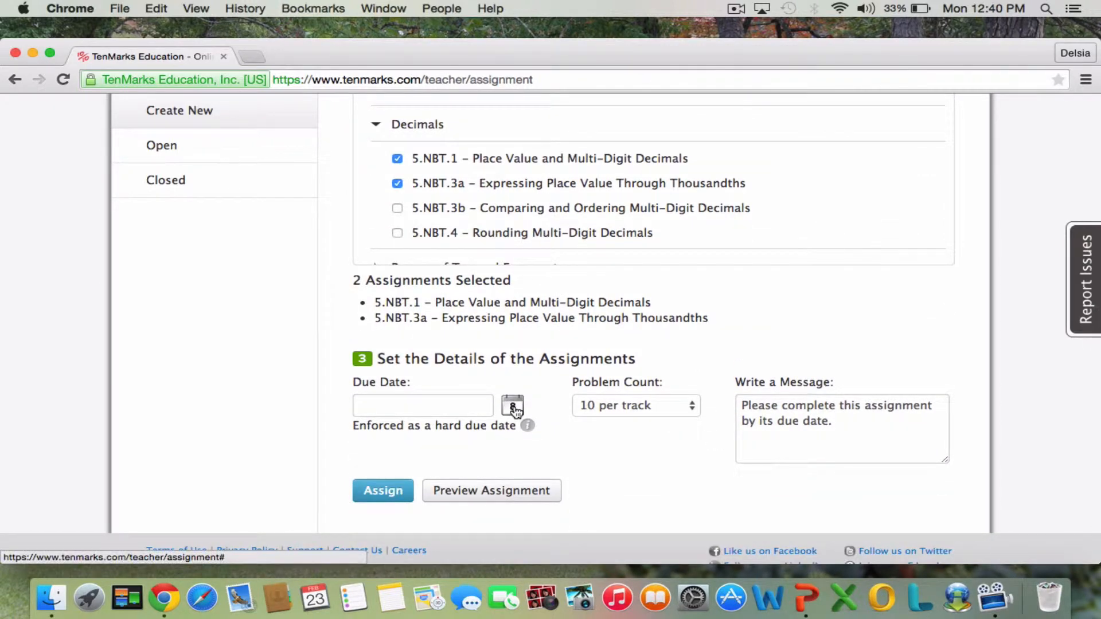
click(513, 408)
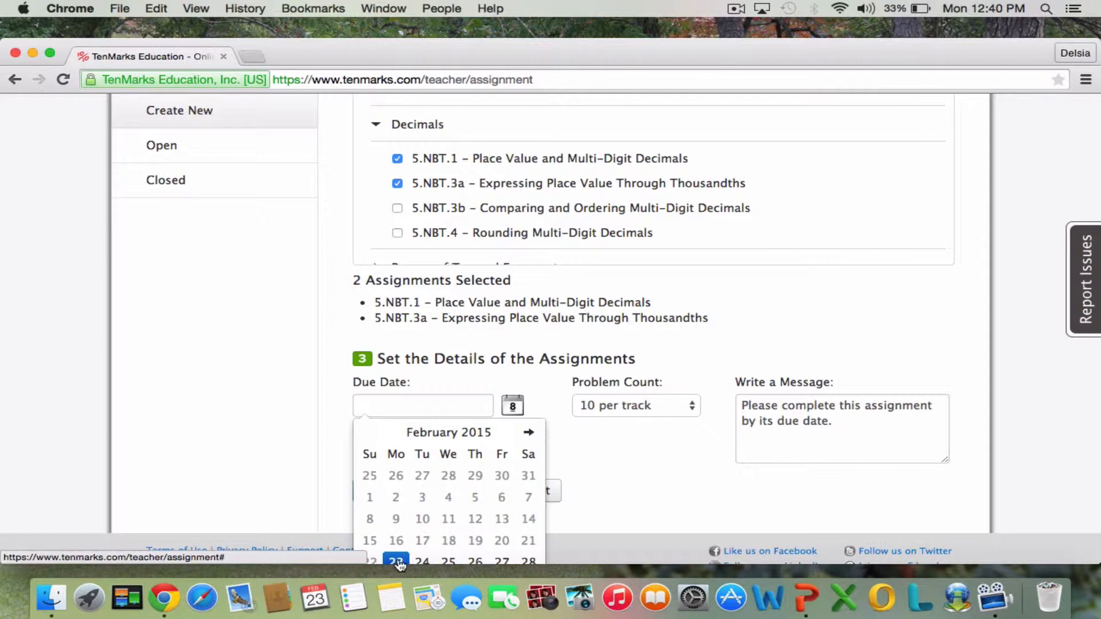
click(503, 561)
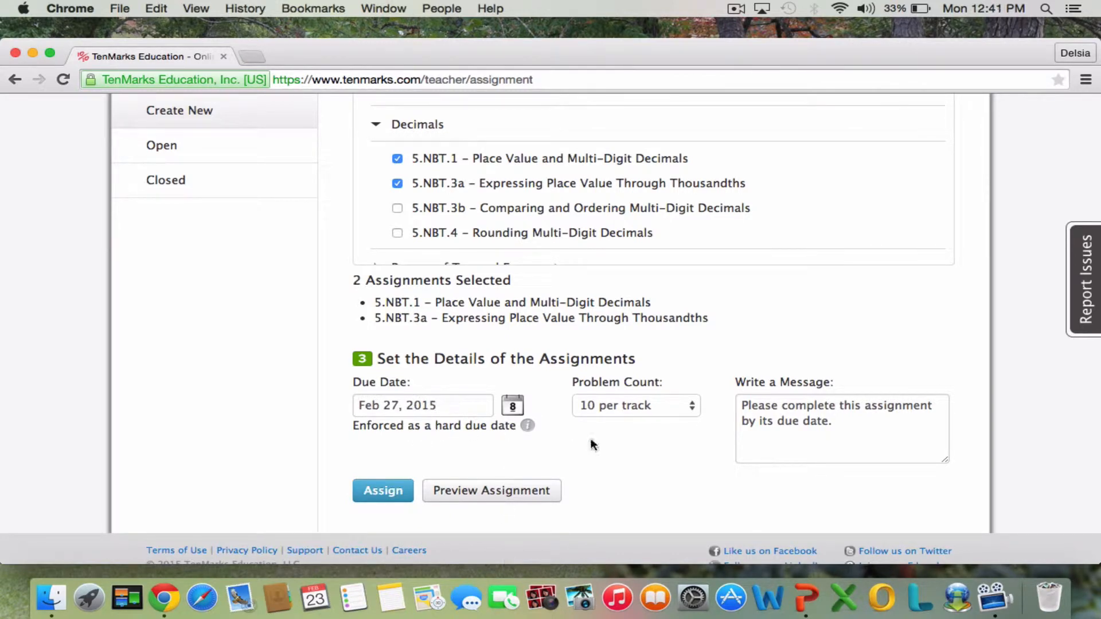
click(693, 410)
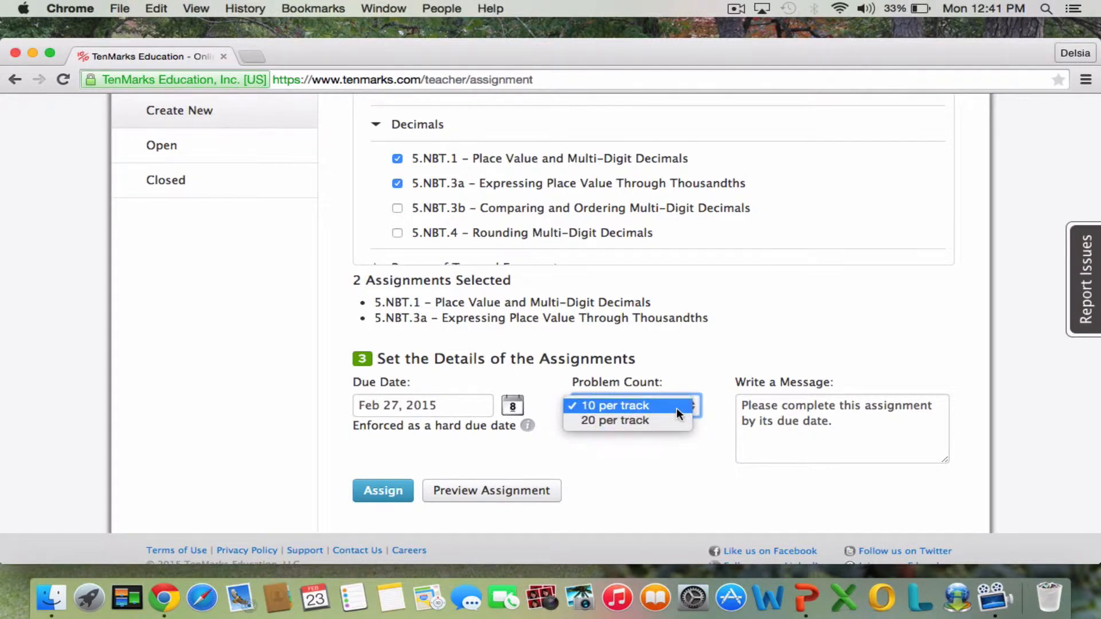
click(676, 408)
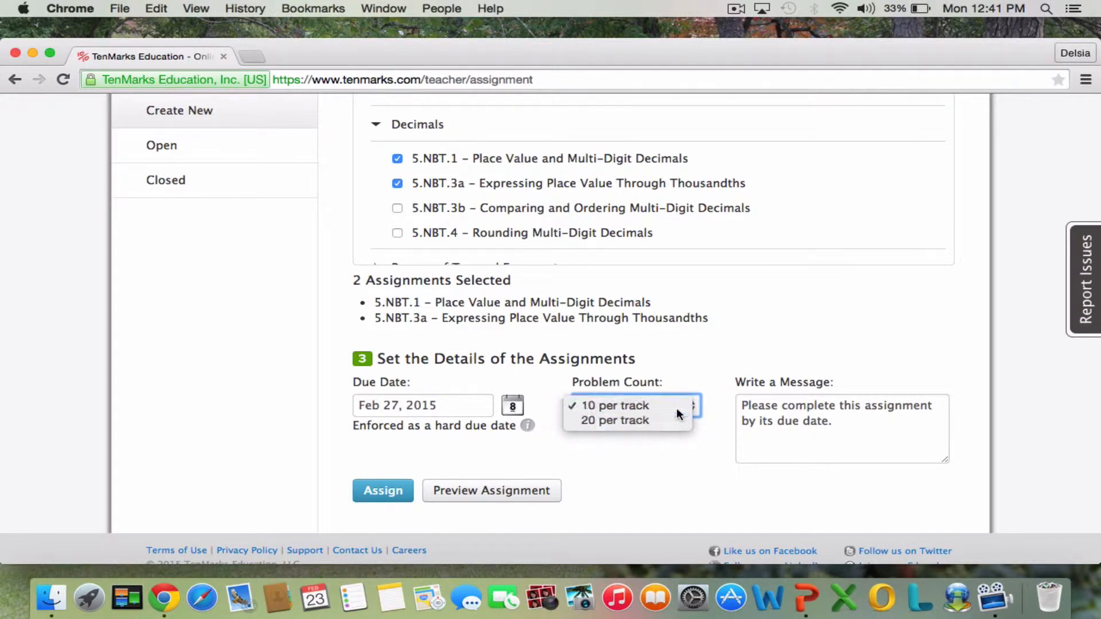
click(855, 408)
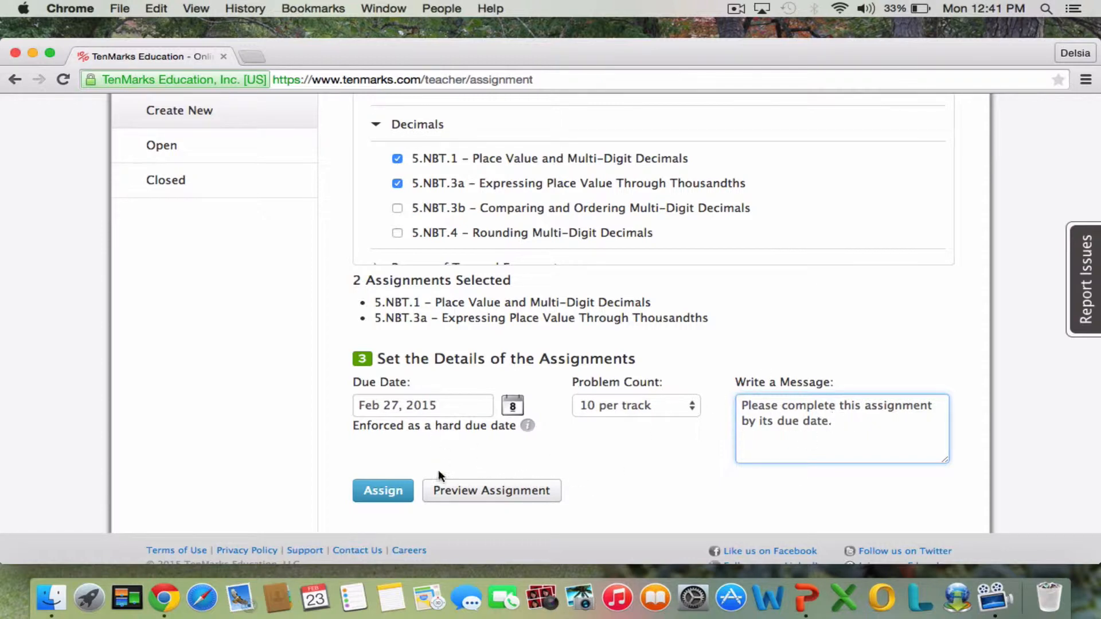
Preview the assignment's sample questions for Place Value and Multi-Digit Decimals, and assign it to the class.
click(452, 491)
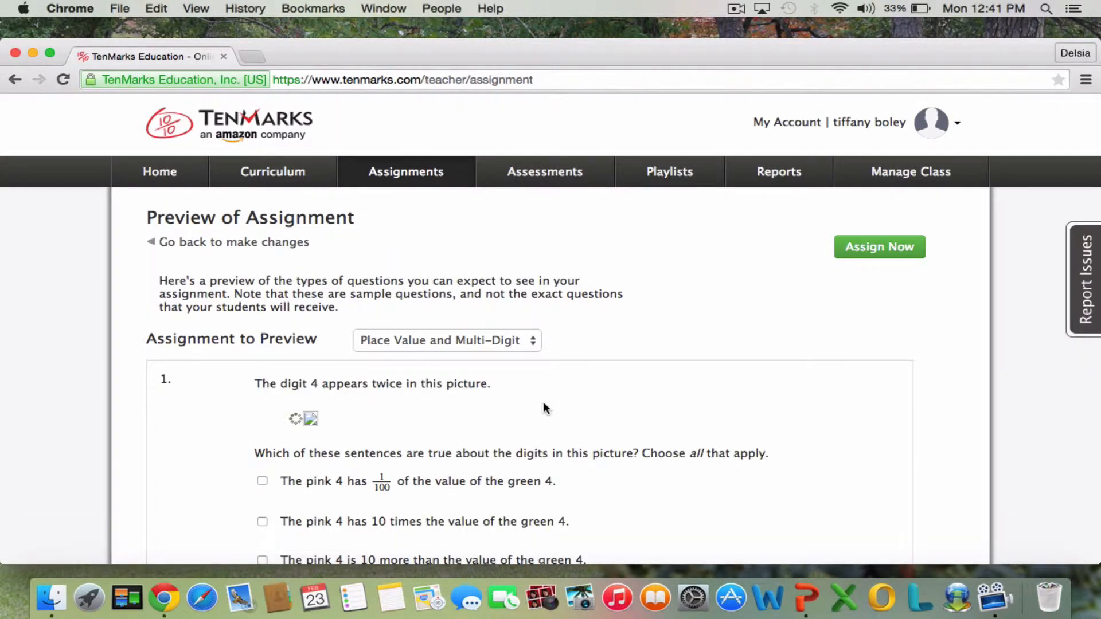
scroll(752, 445, down, 5)
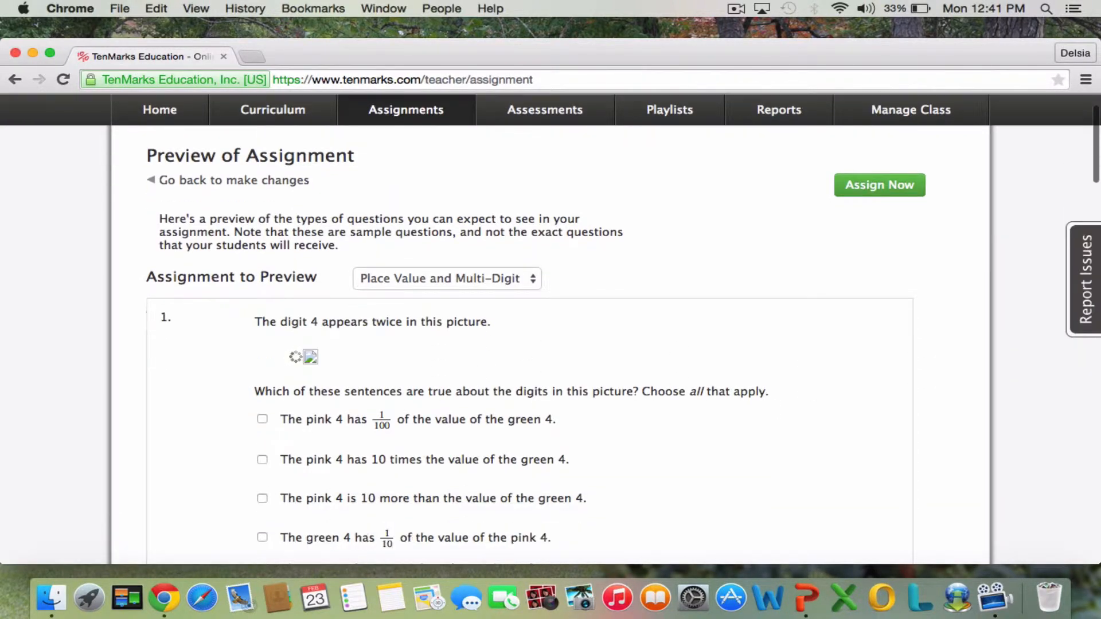
scroll(752, 444, down, 8)
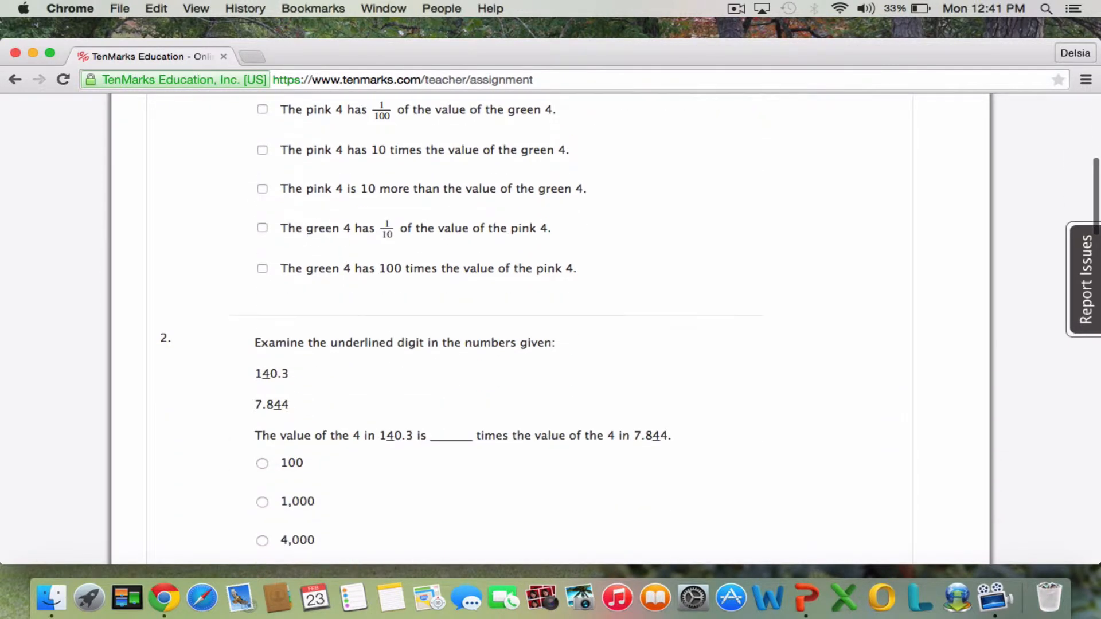
scroll(752, 444, down, 5)
scroll(752, 445, up, 5)
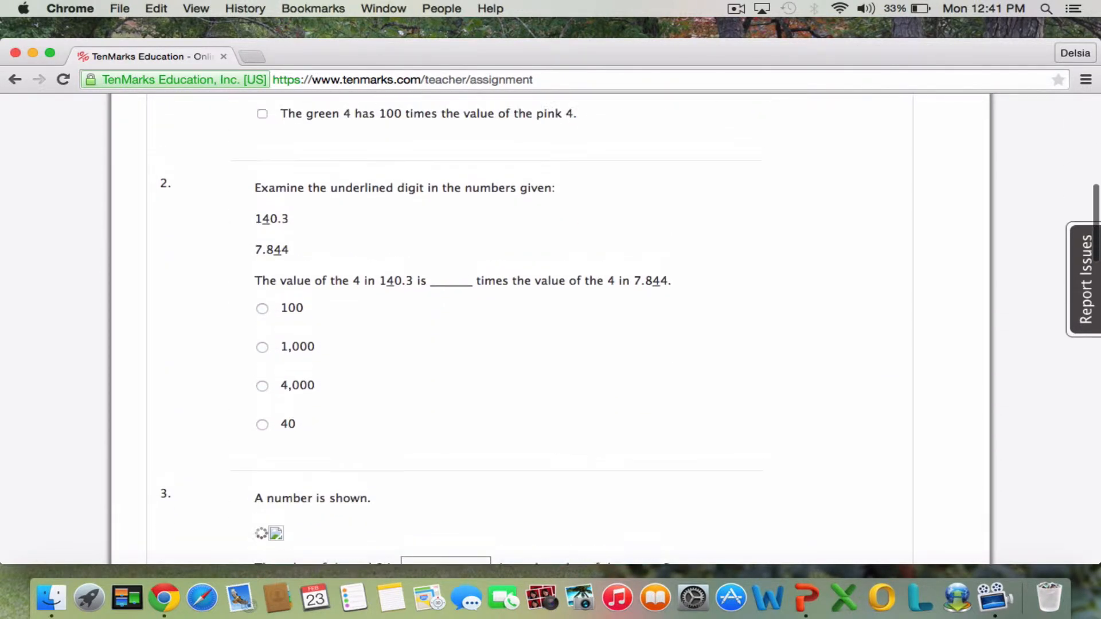
scroll(752, 445, up, 13)
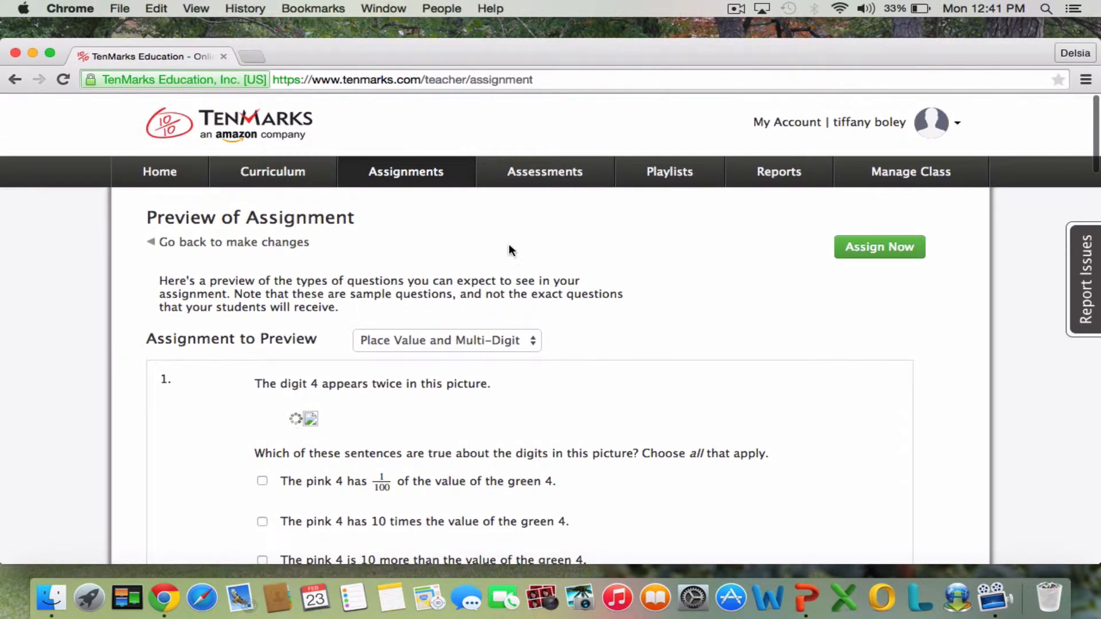
click(864, 256)
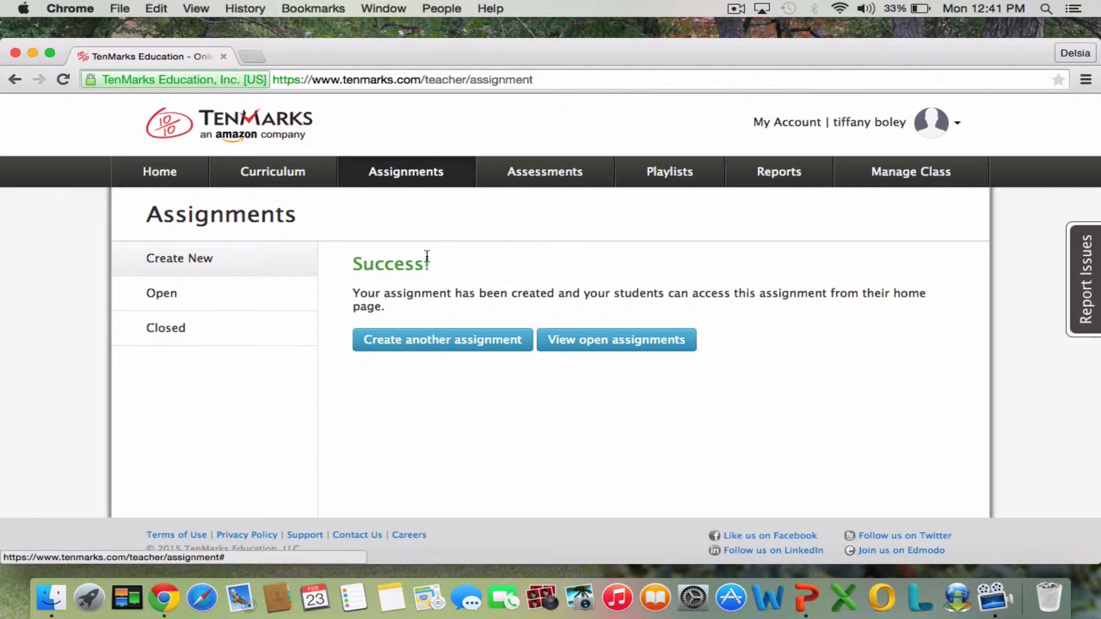
Return to the home dashboard and view the details of the Add Fractions with Unlike Denominators assignment due this week.
click(182, 182)
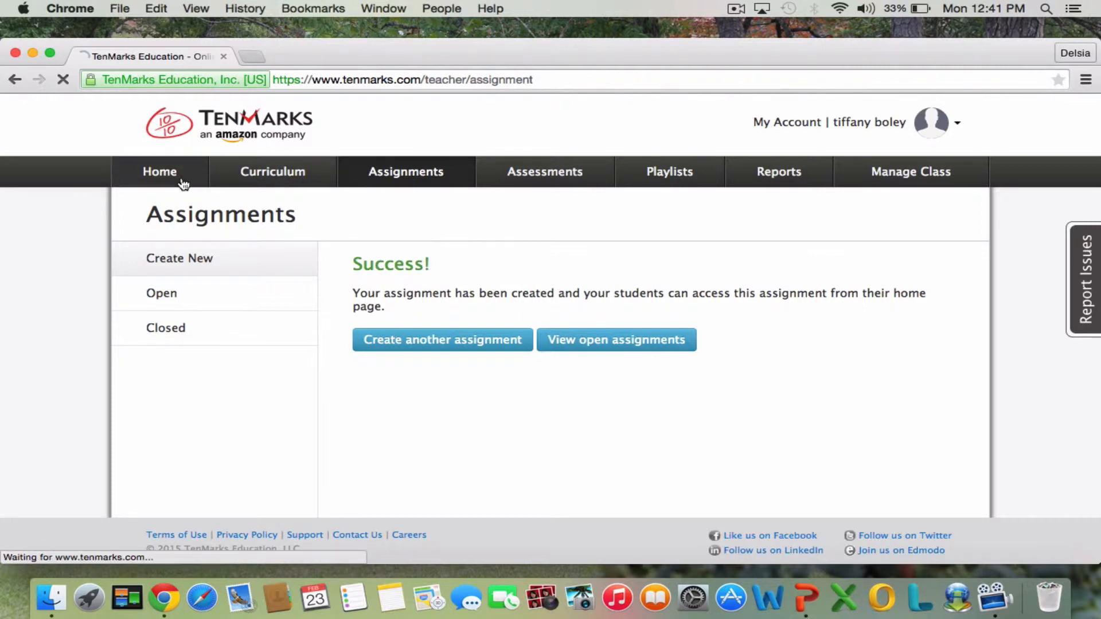
scroll(992, 315, down, 8)
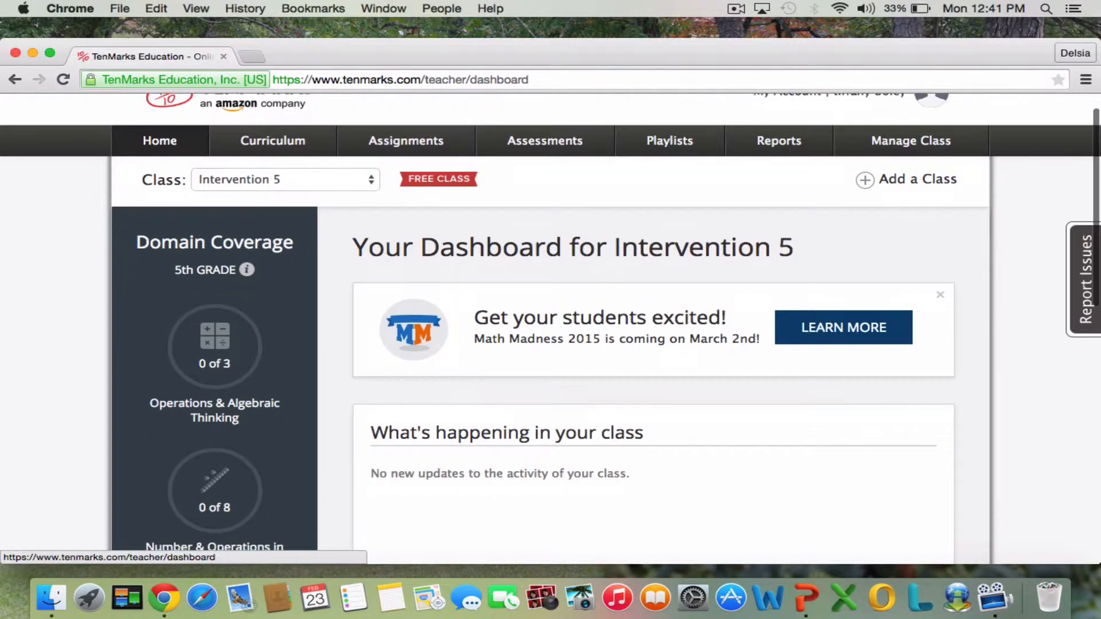
scroll(653, 287, down, 1)
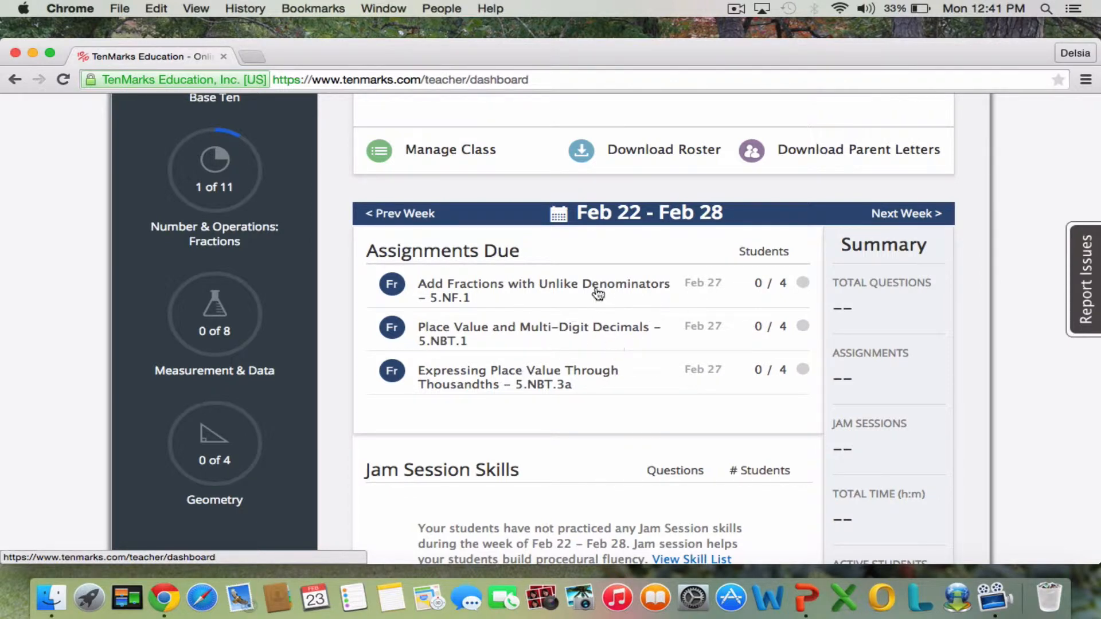
click(556, 291)
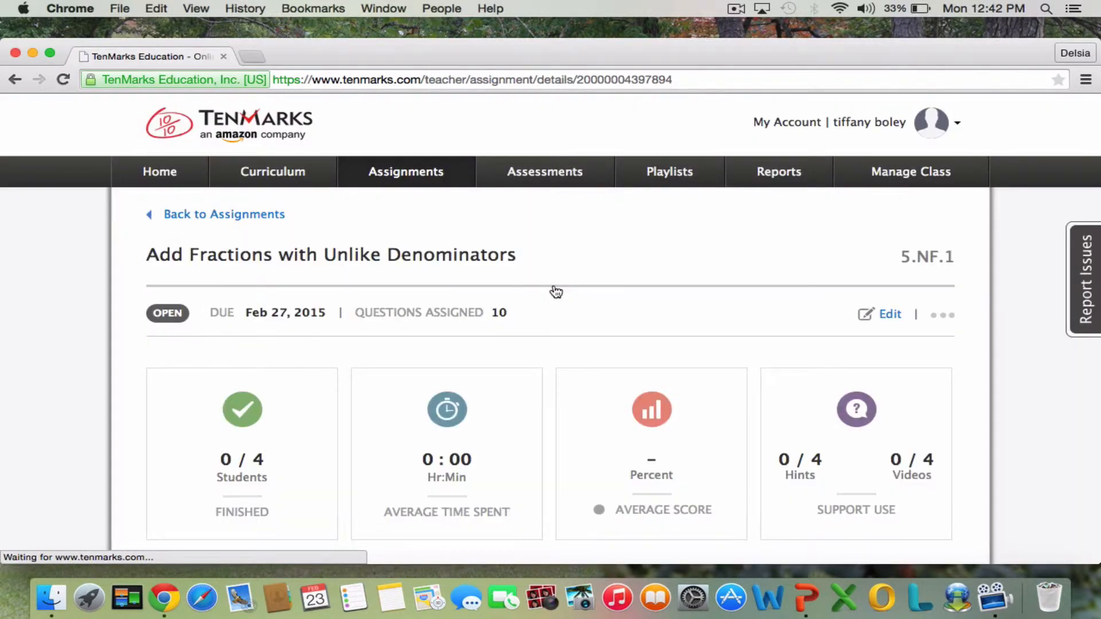
scroll(555, 293, down, 2)
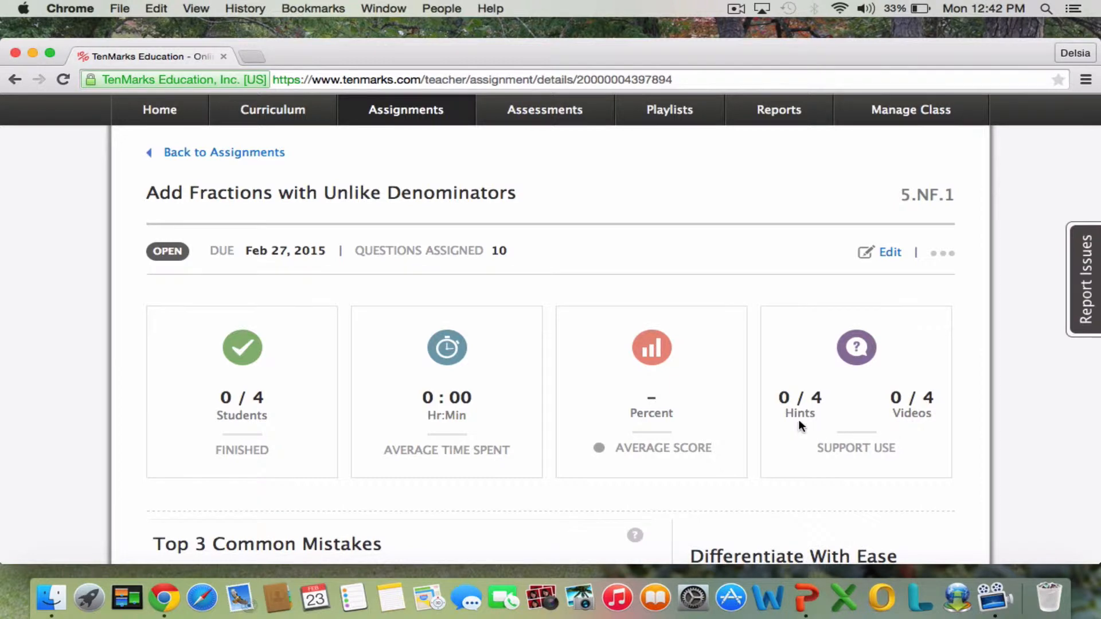
Review the assignment's completion, time, score and support-use summary, its Top 3 Common Mistakes, and the per-student Assignment Details table.
scroll(799, 421, down, 5)
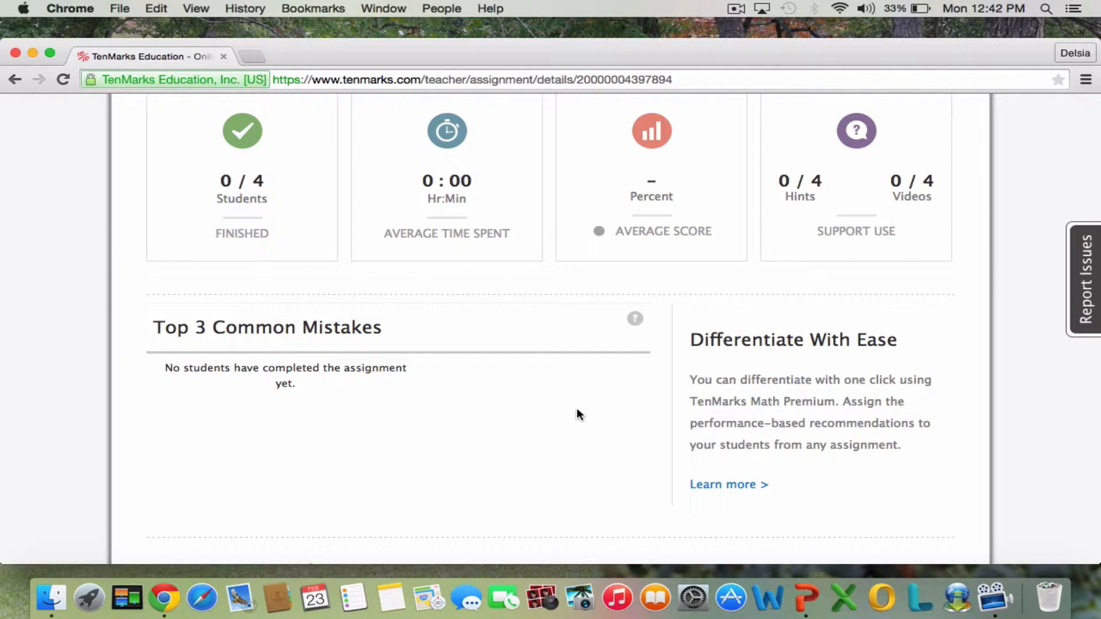
scroll(576, 414, down, 5)
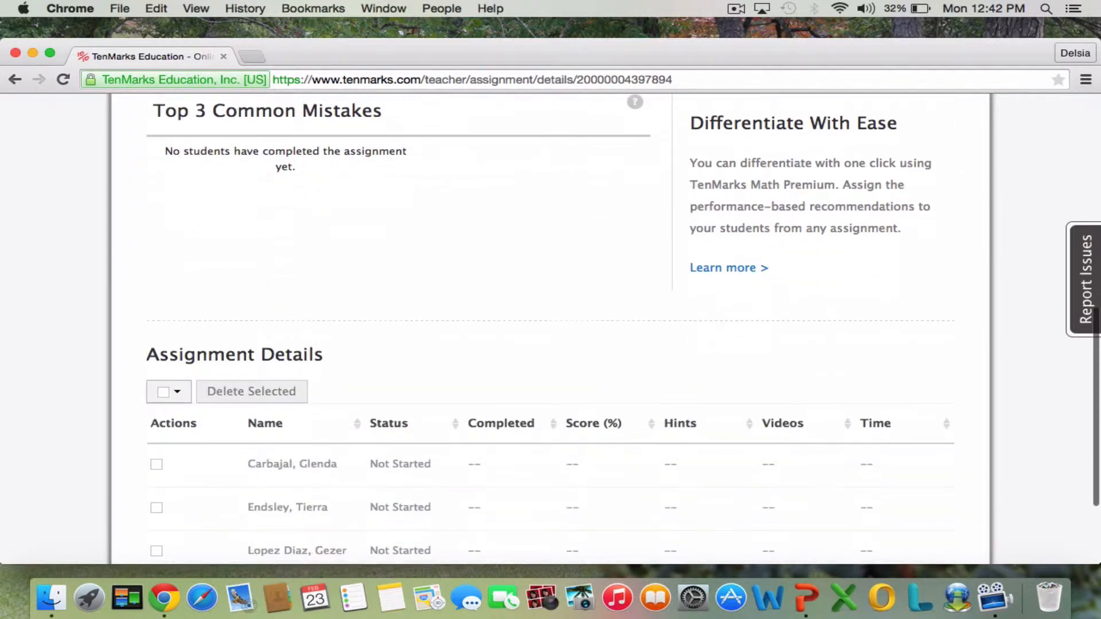
scroll(576, 414, down, 3)
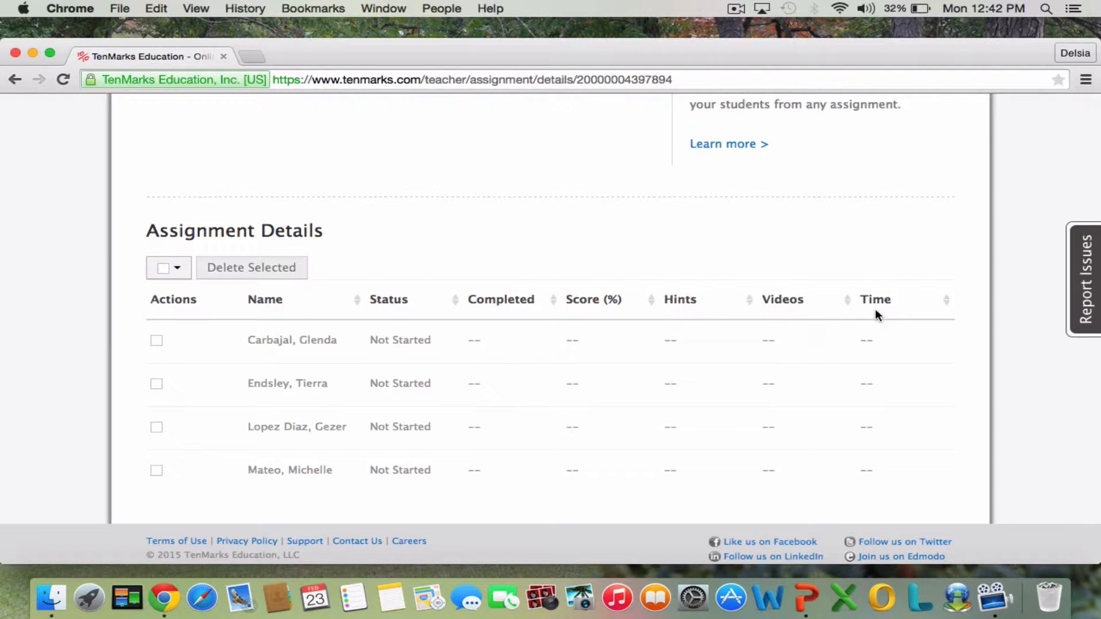
scroll(874, 312, up, 6)
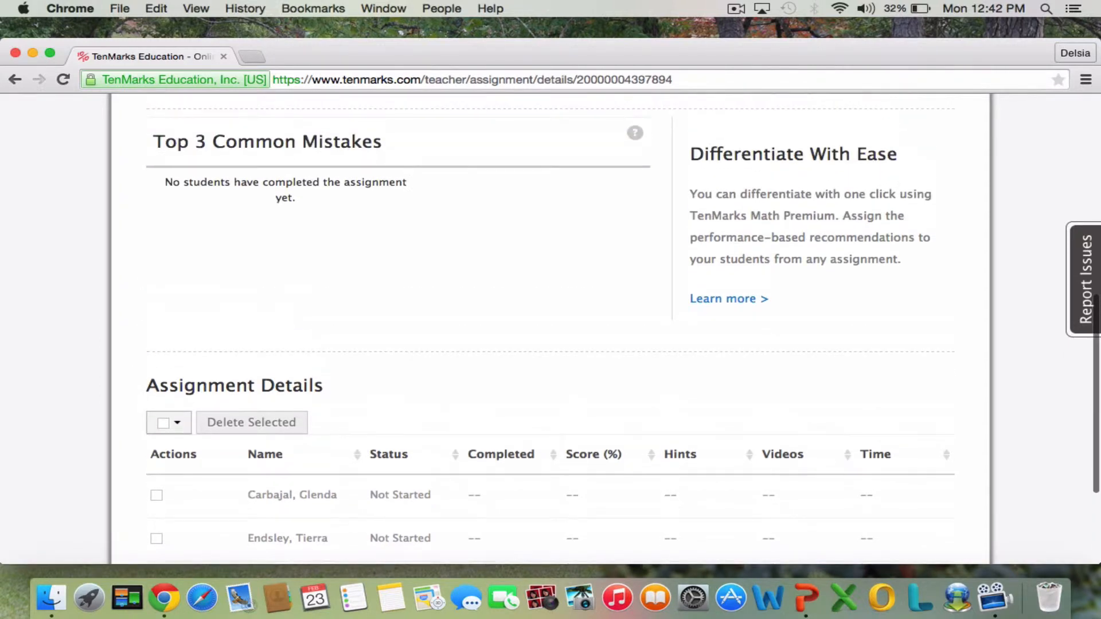
scroll(852, 262, up, 3)
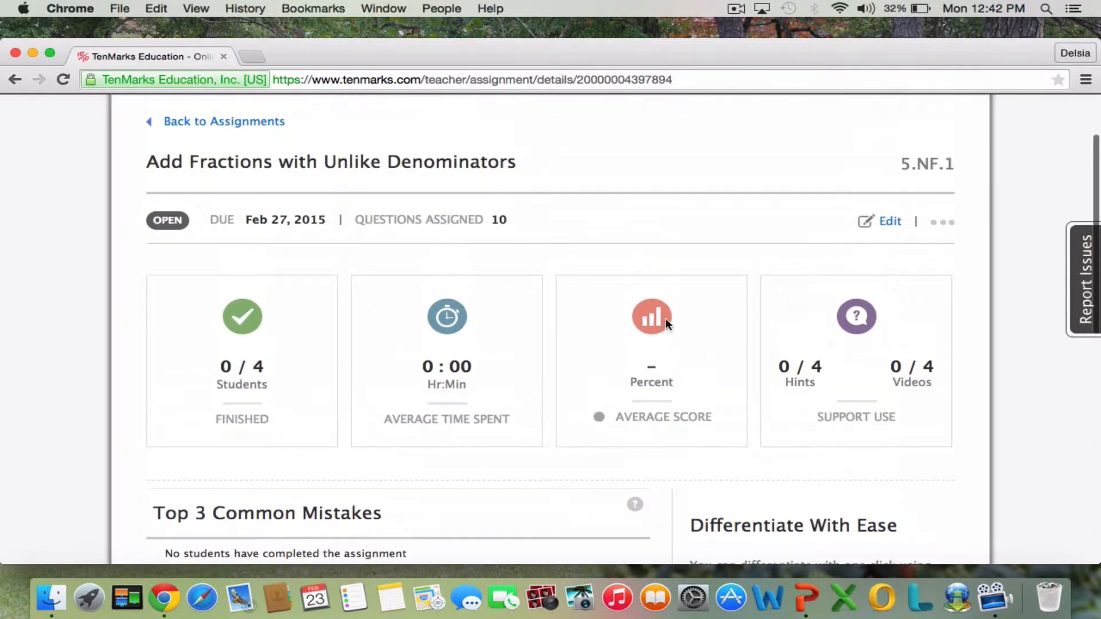
scroll(511, 327, up, 2)
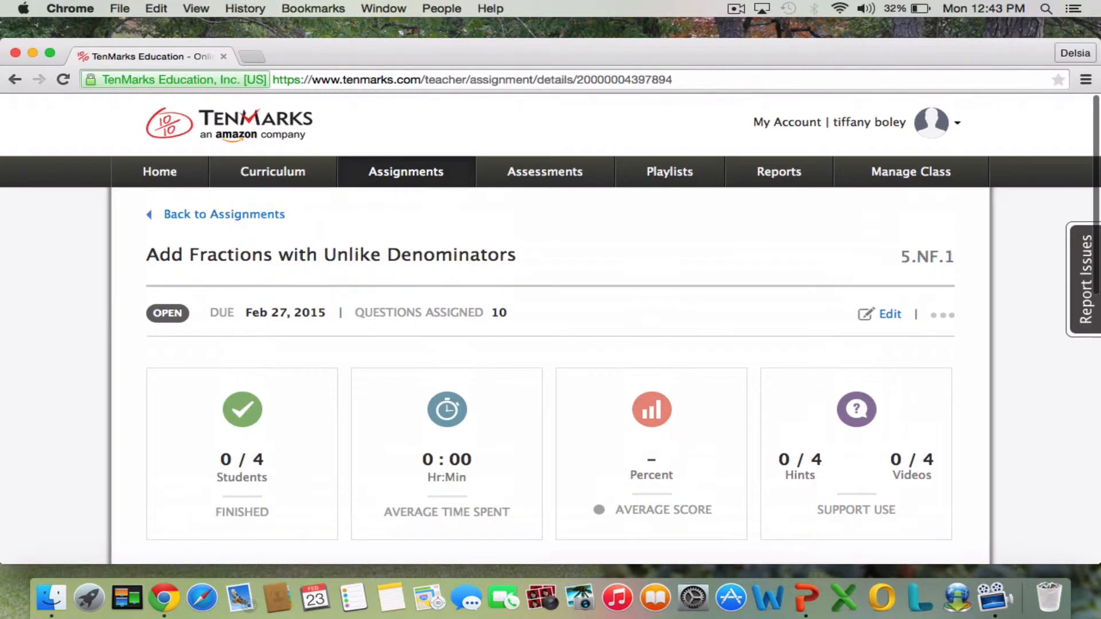
Return to the home dashboard, view the Jam Session Skill List for the class, and close it.
click(181, 183)
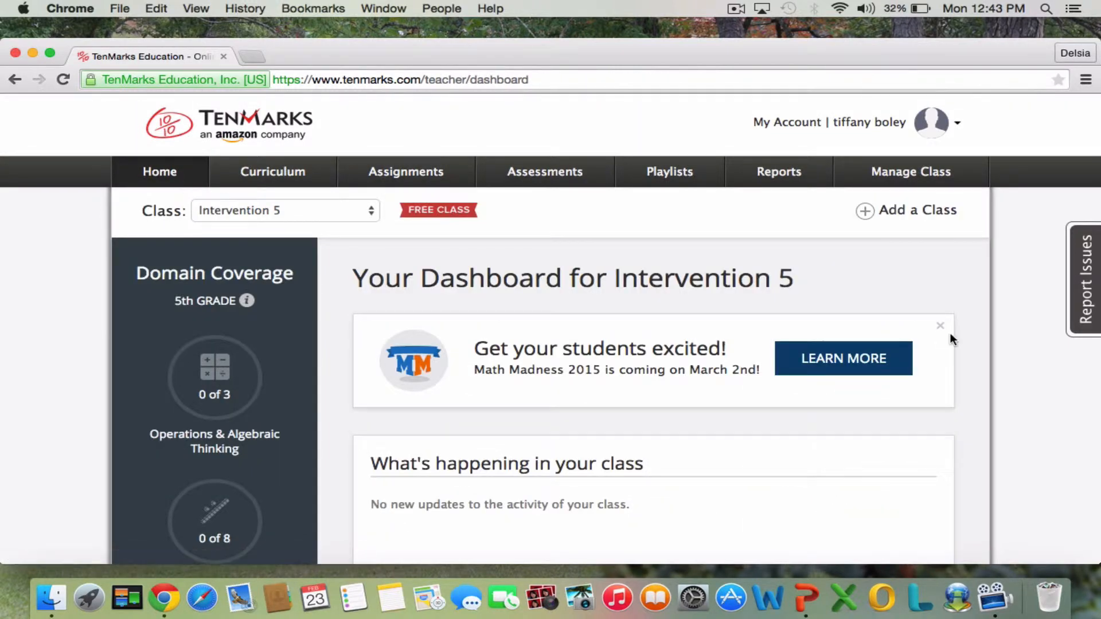
scroll(947, 340, down, 10)
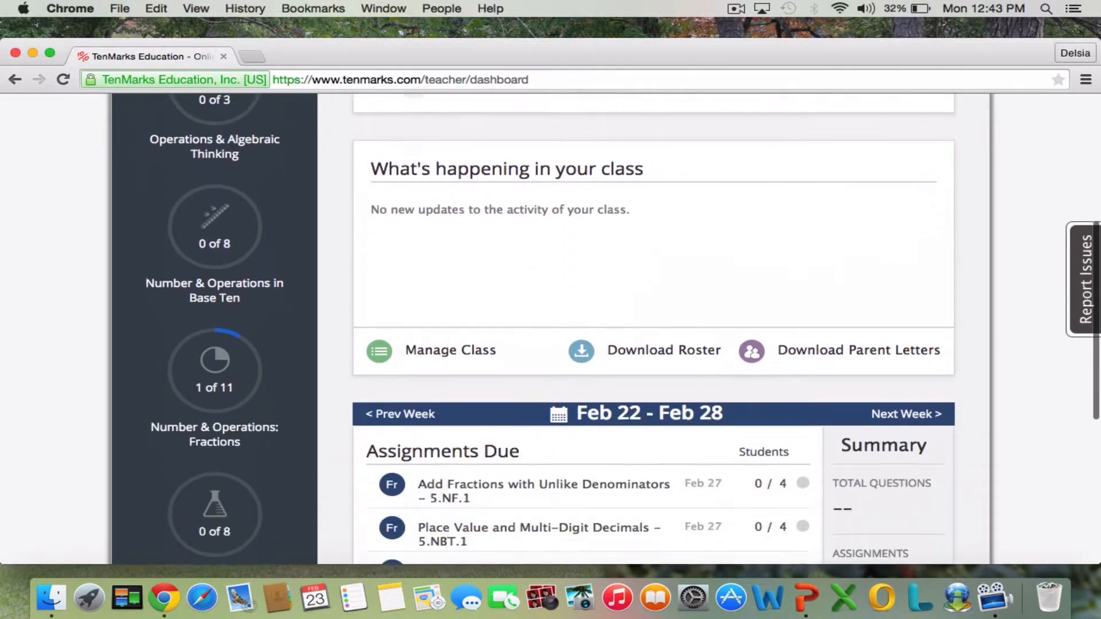
scroll(951, 329, down, 3)
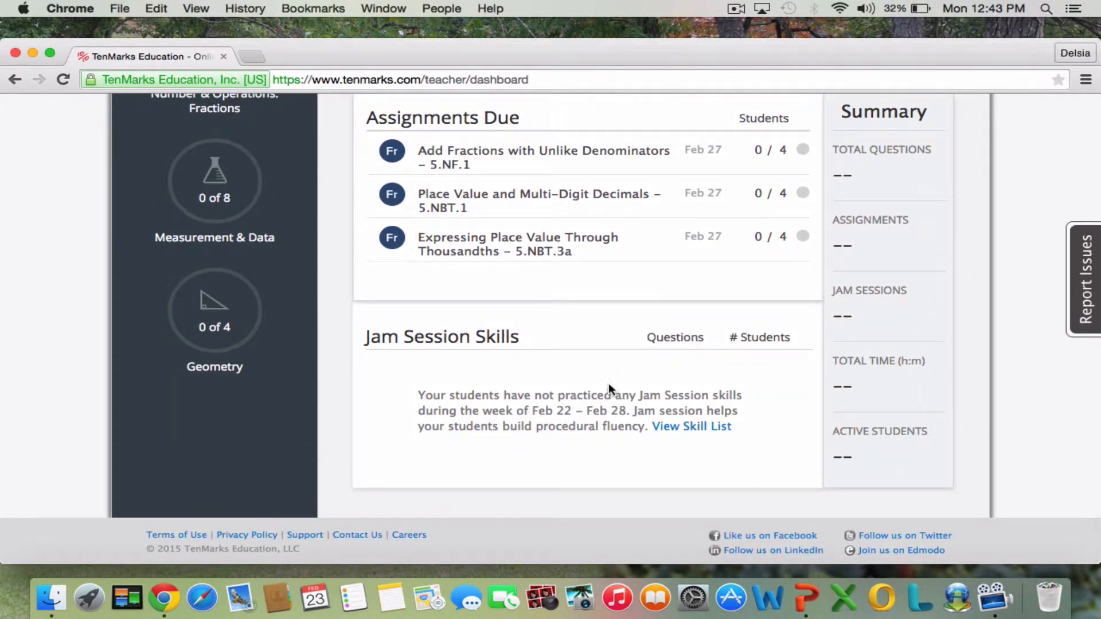
click(694, 430)
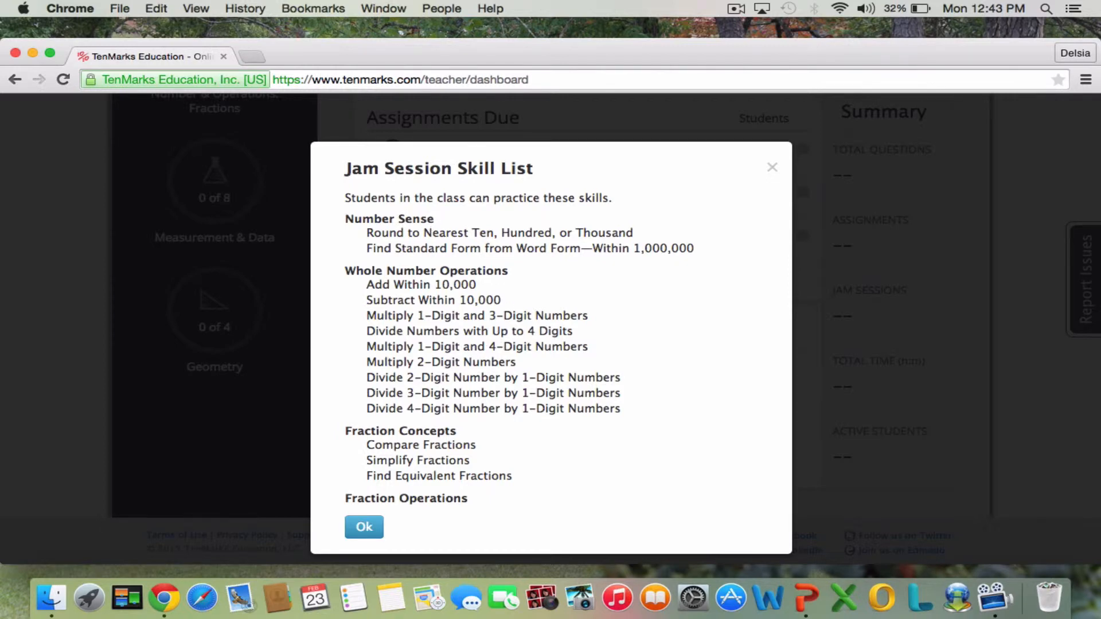
click(364, 528)
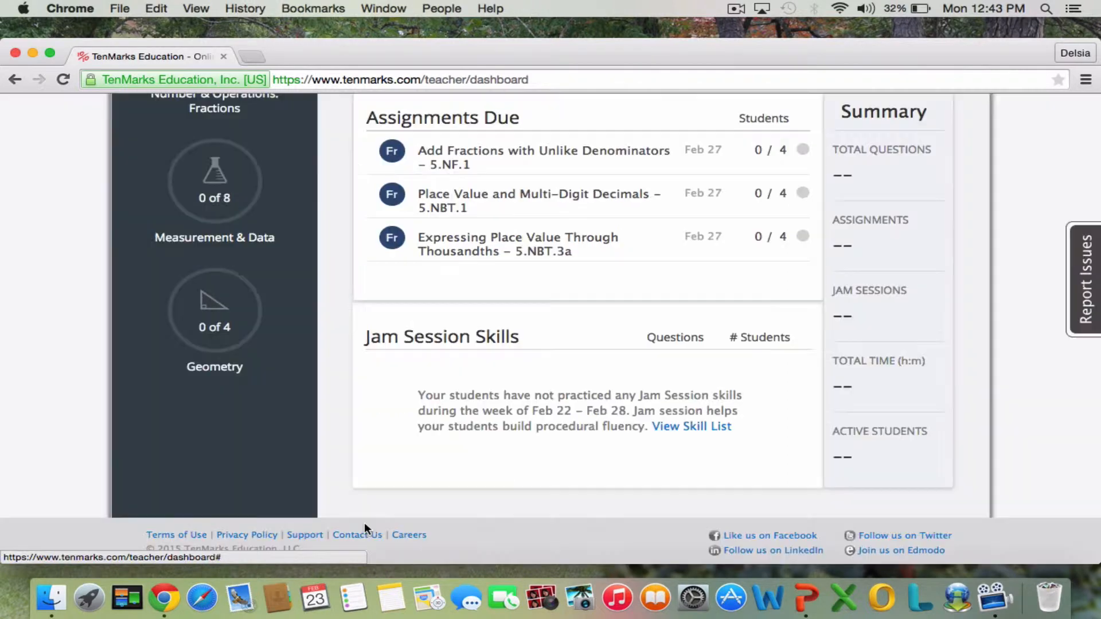
Download the parent letters for Intervention 5 with the English Only option.
scroll(681, 410, up, 5)
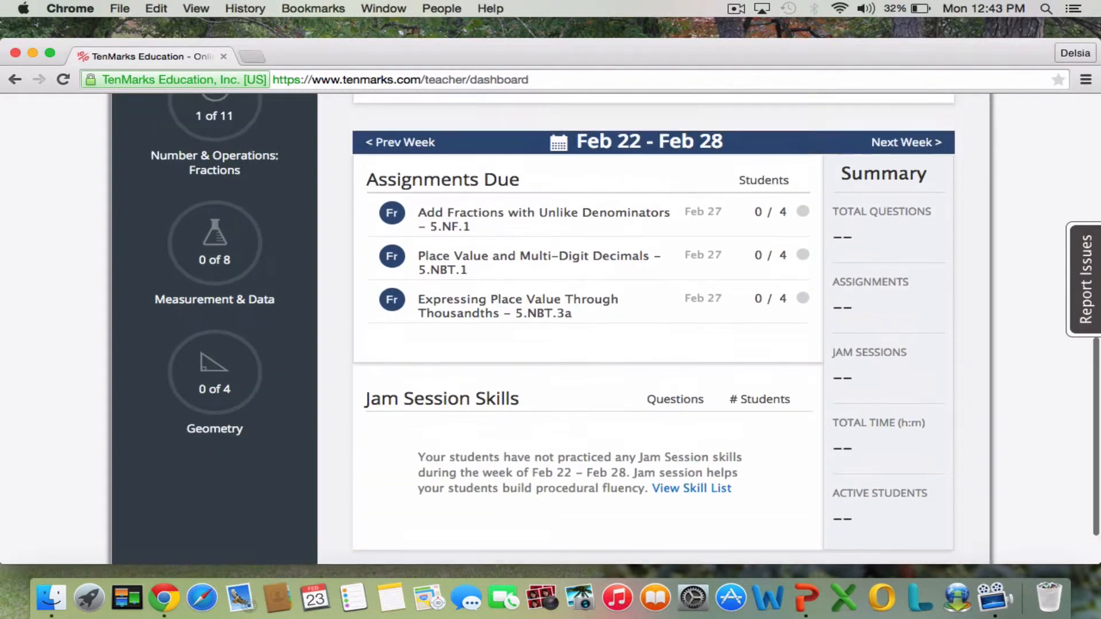
scroll(723, 297, up, 2)
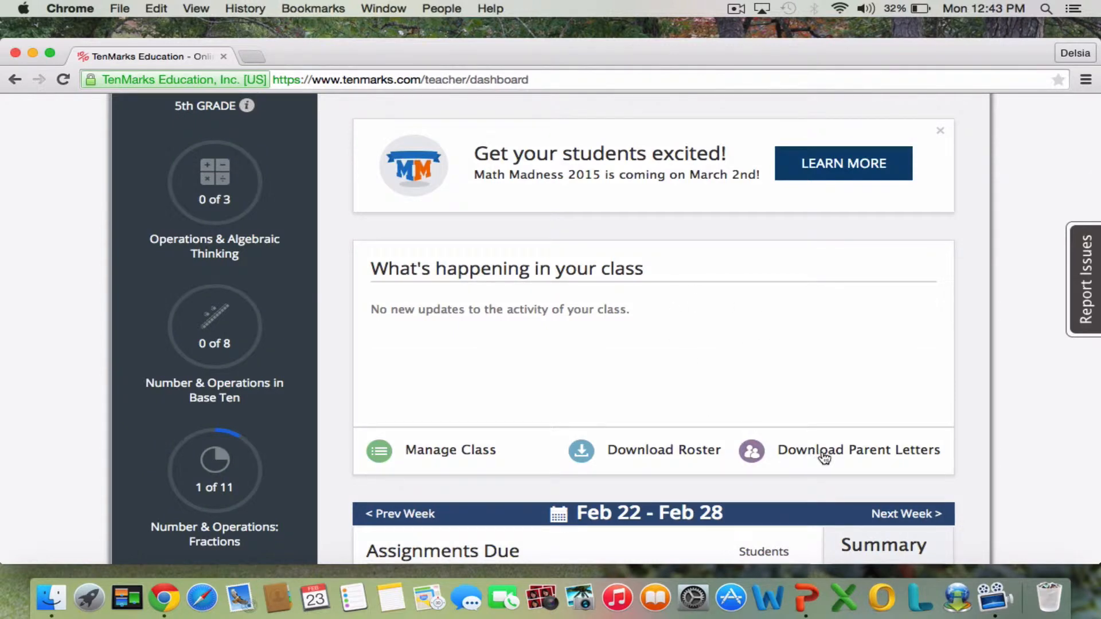
click(827, 457)
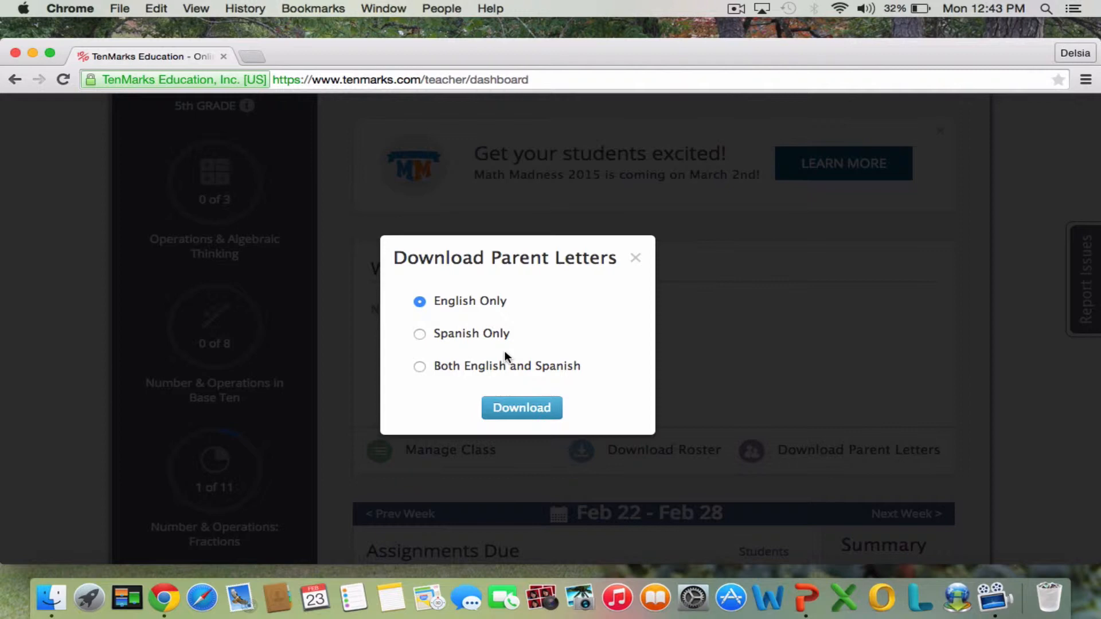
click(419, 368)
click(420, 304)
click(519, 408)
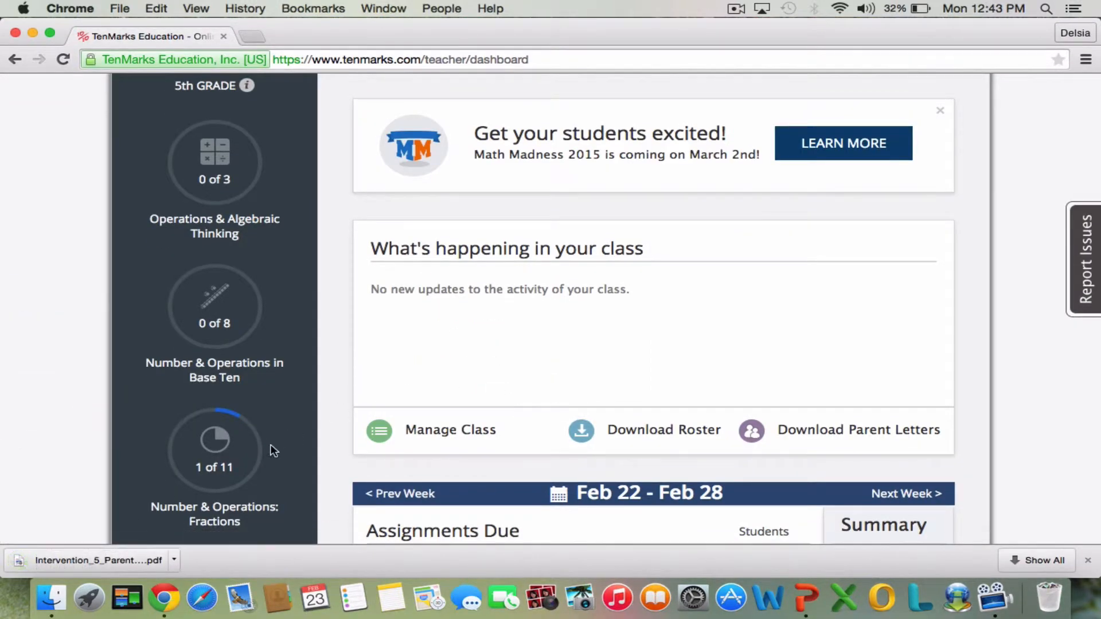
Open the downloaded parent letters PDF, examine a letter's student and parent account sections, and close it.
click(42, 558)
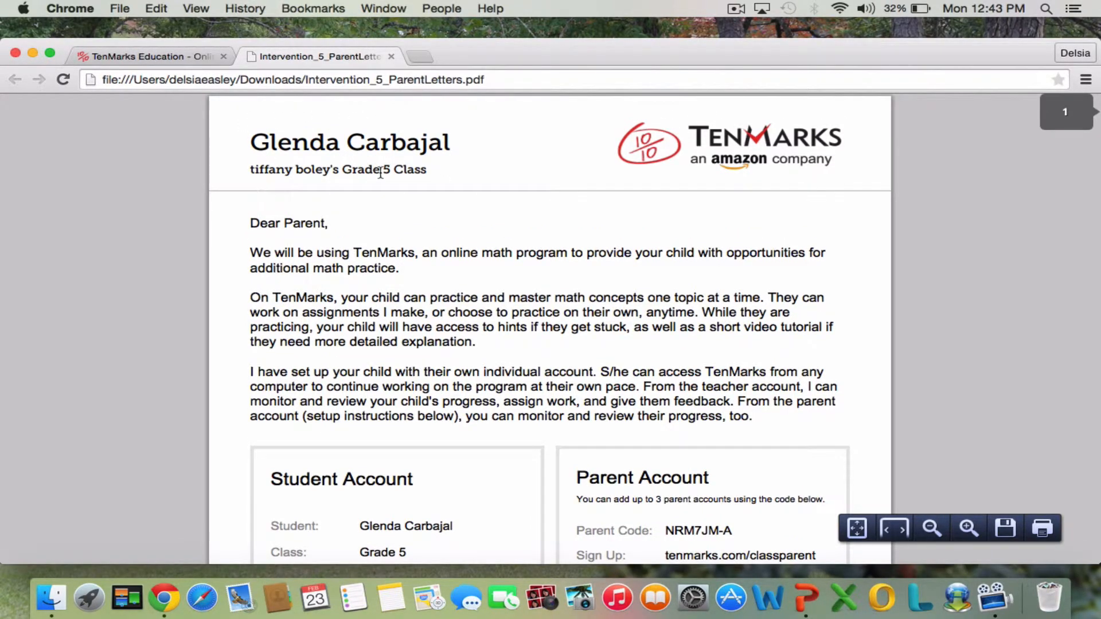
scroll(401, 183, down, 5)
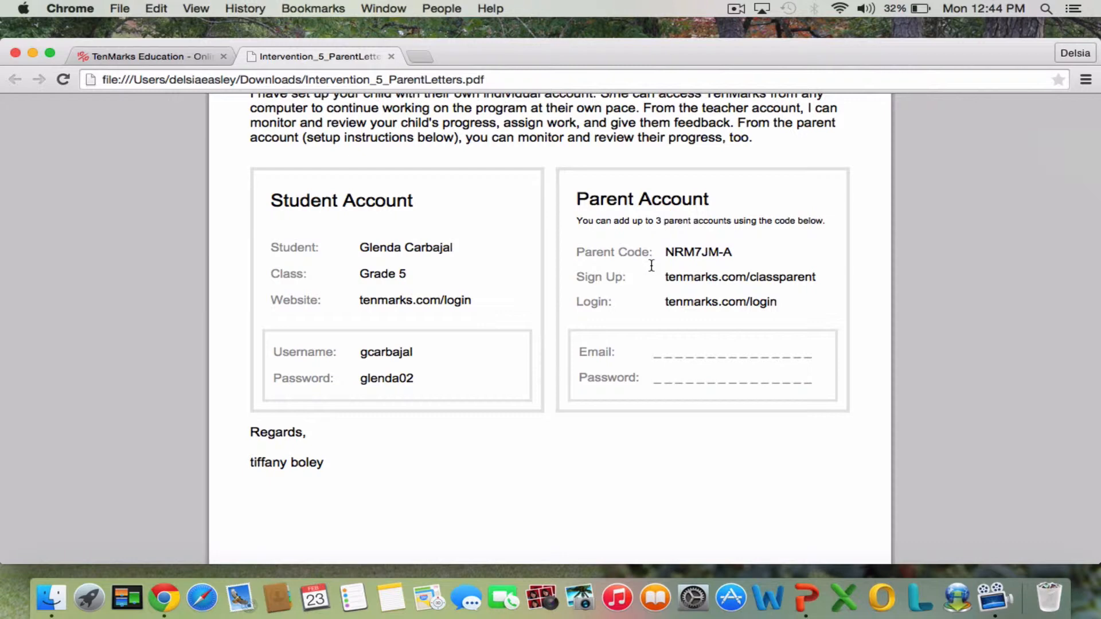
scroll(650, 267, up, 10)
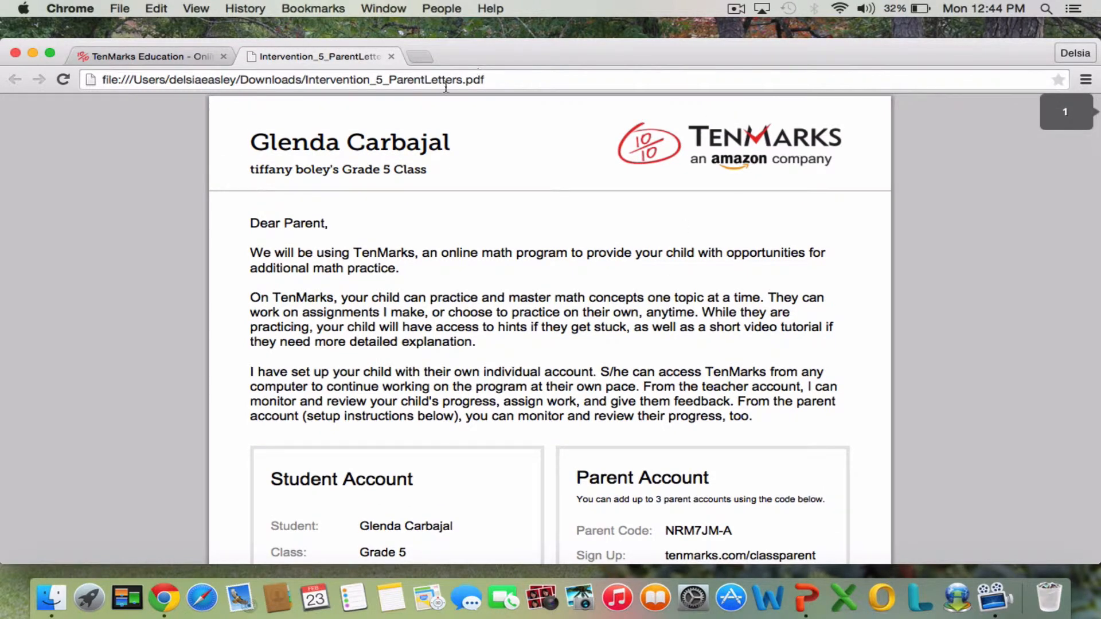
click(390, 56)
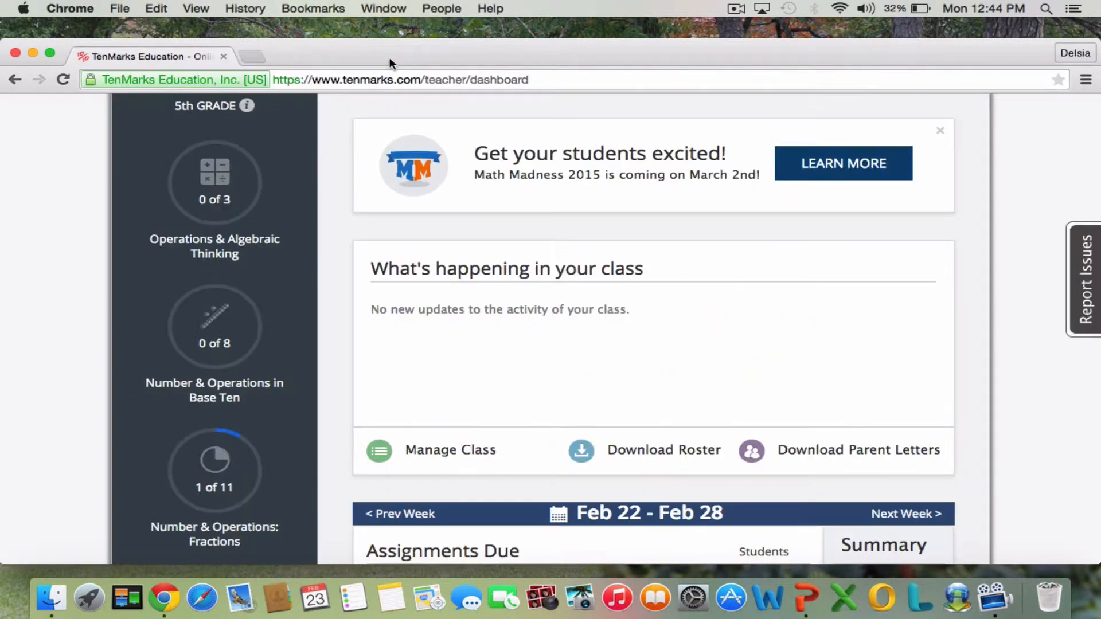
Look over the dashboard's assignments due for Feb 22 - Feb 28, the Jam Session Skills section and the weekly summary.
scroll(618, 332, up, 2)
scroll(654, 330, down, 9)
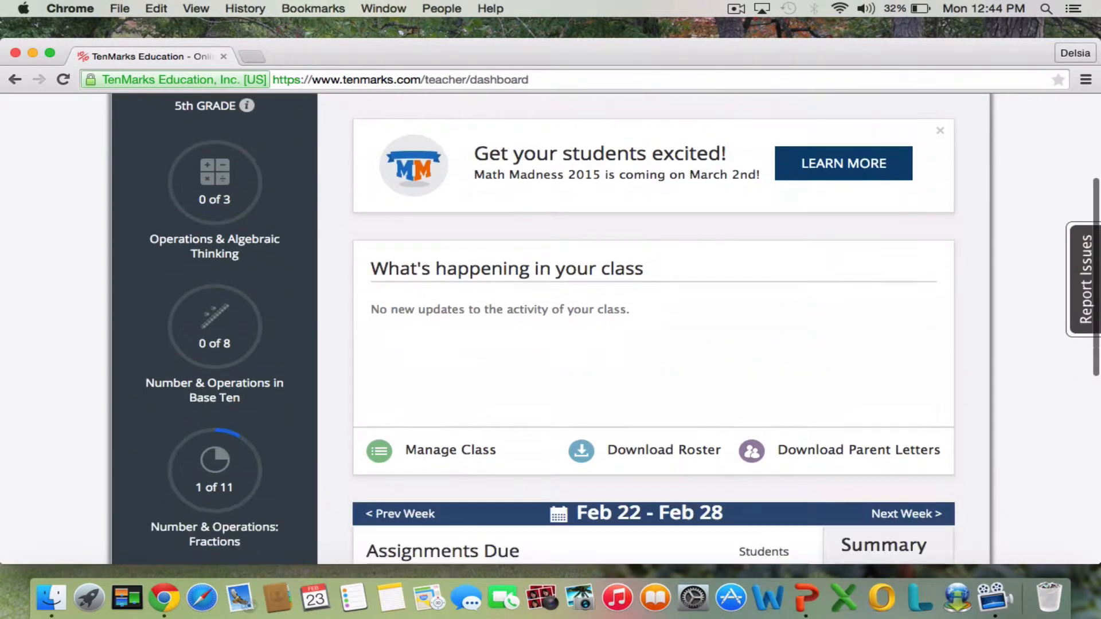
scroll(654, 330, down, 5)
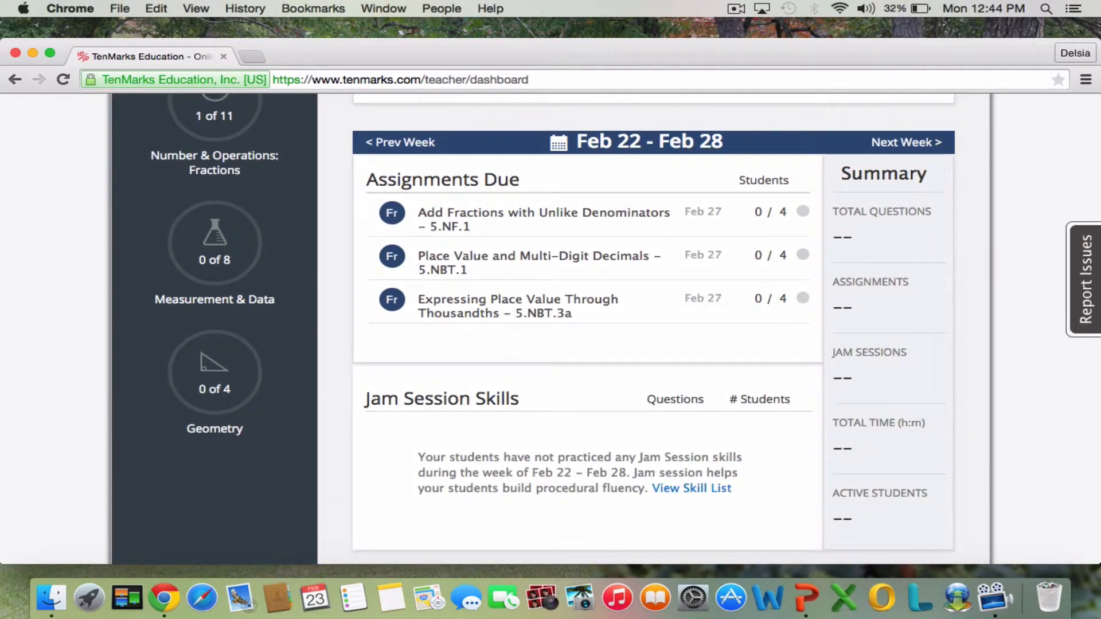
scroll(654, 329, up, 2)
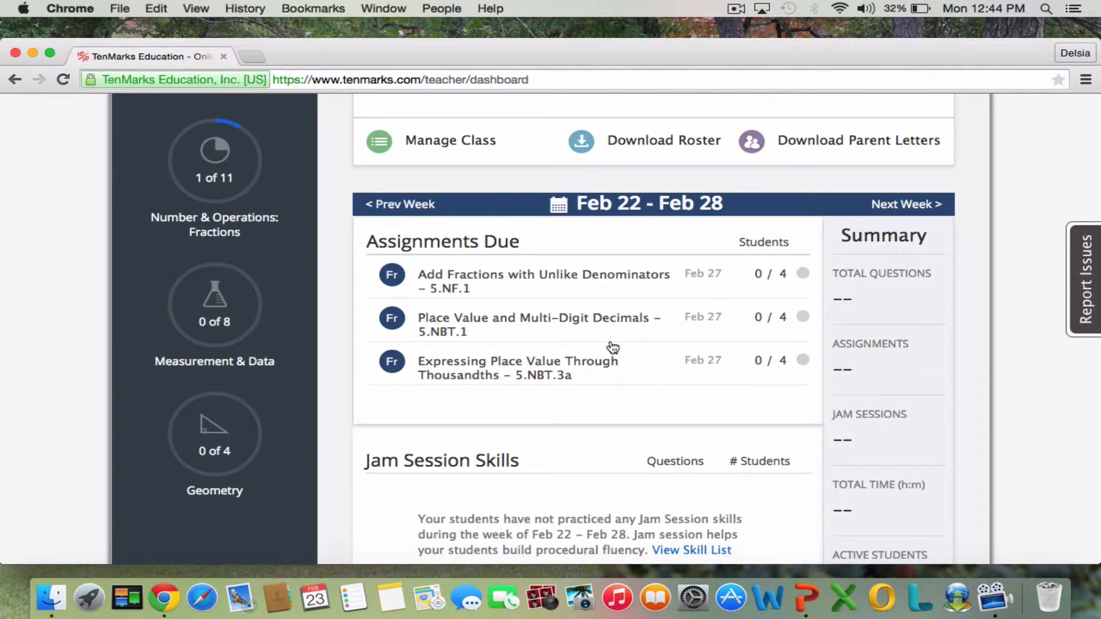
scroll(600, 407, up, 9)
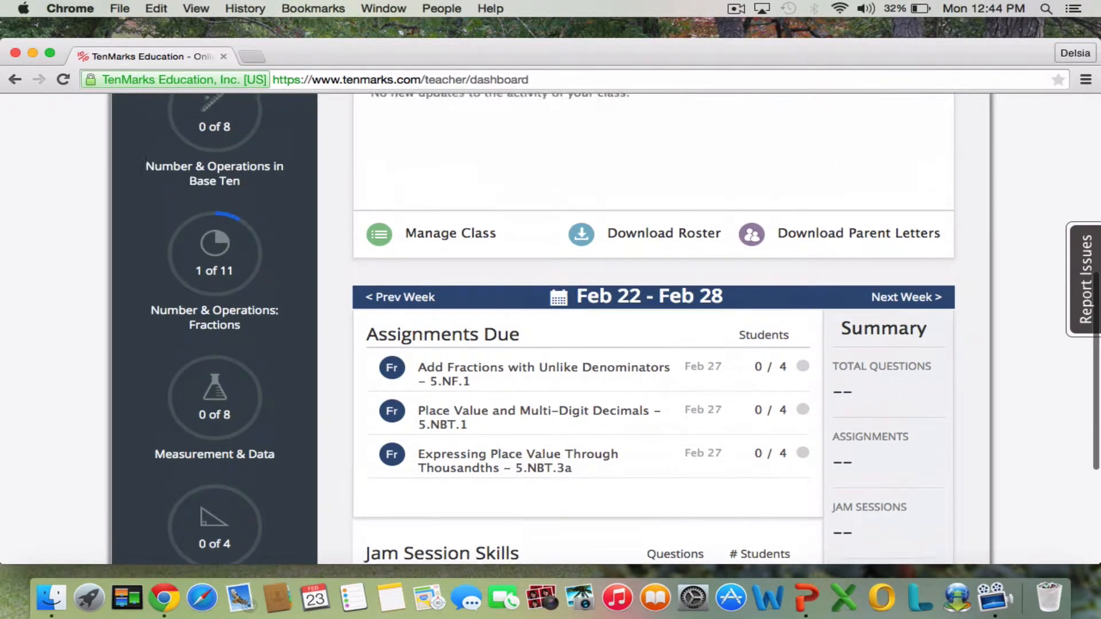
scroll(606, 410, up, 4)
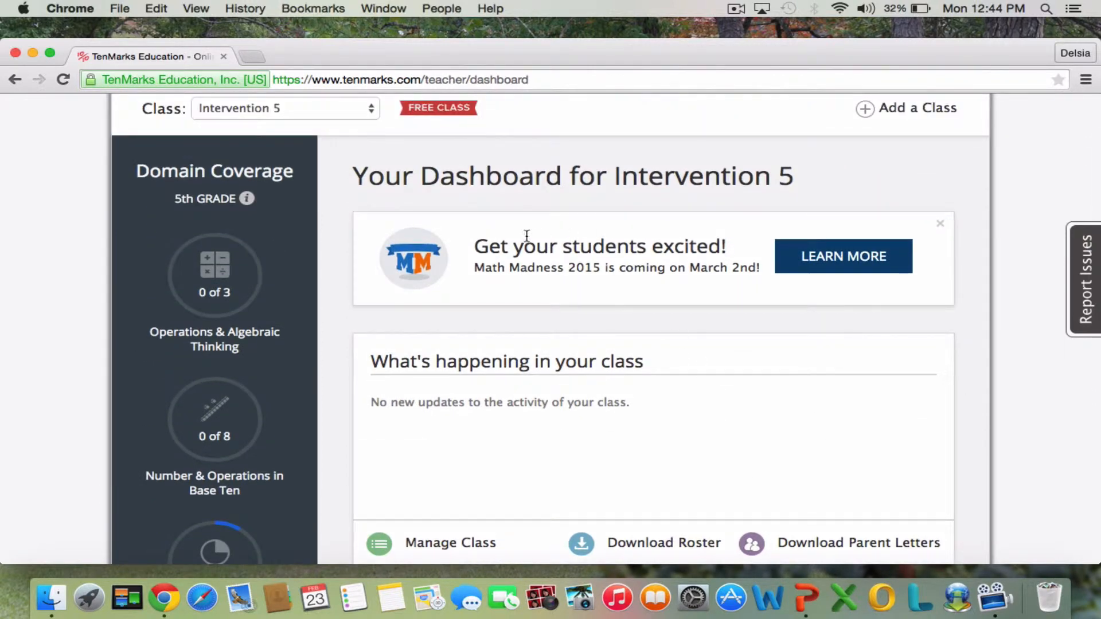
Open the Math Madness 2015 contest information, read how it works, its prizes, grade groups and rules, and return to the class dashboard.
click(803, 264)
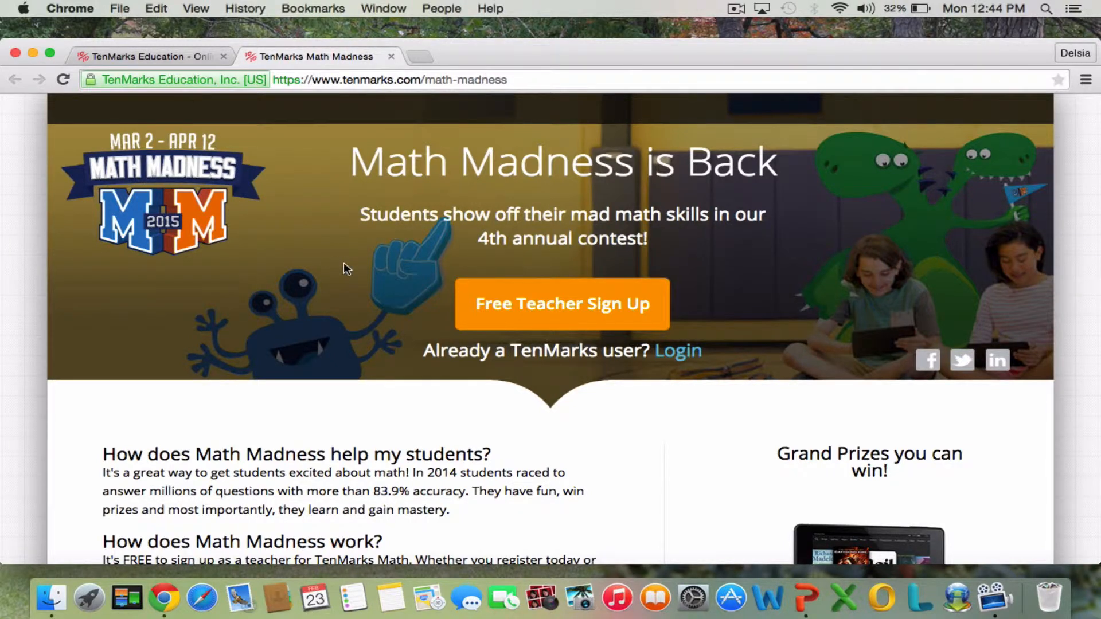
scroll(342, 262, down, 5)
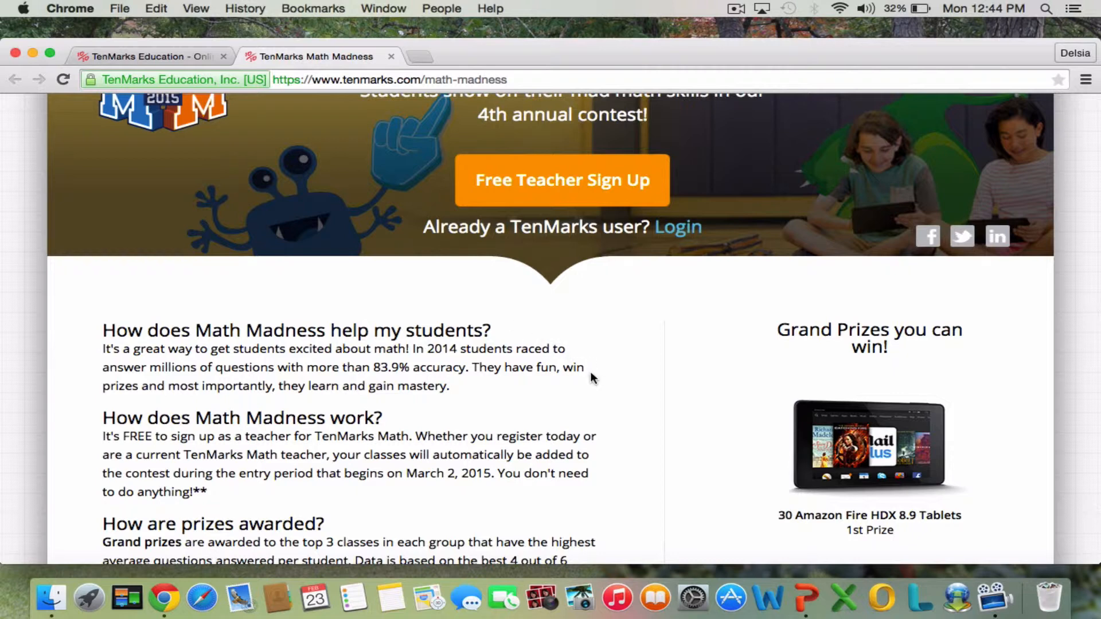
scroll(592, 379, down, 7)
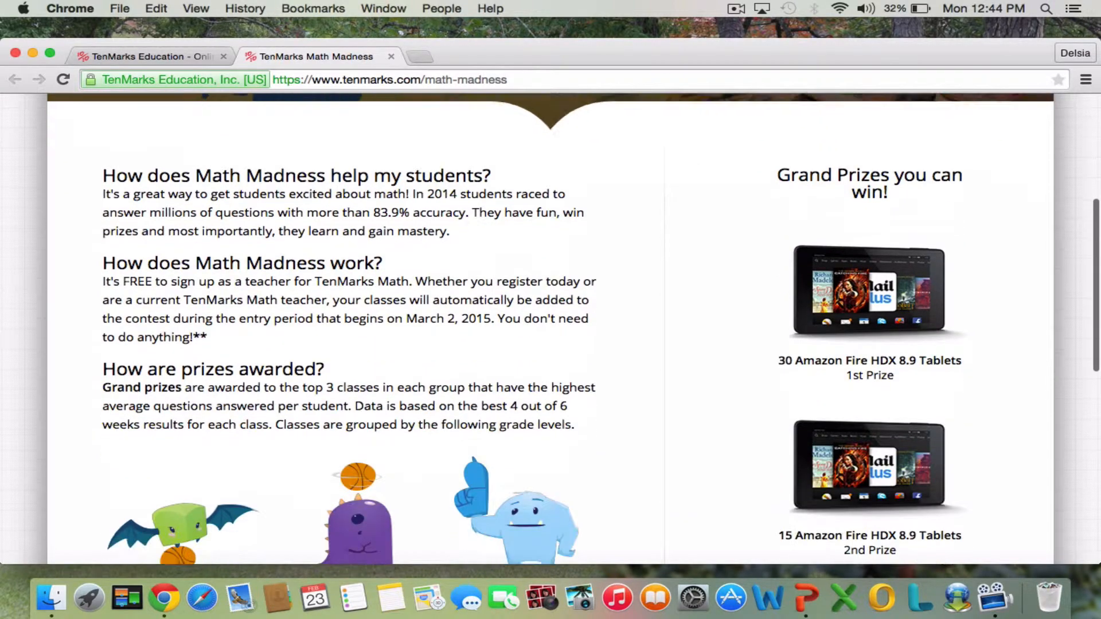
scroll(601, 329, down, 6)
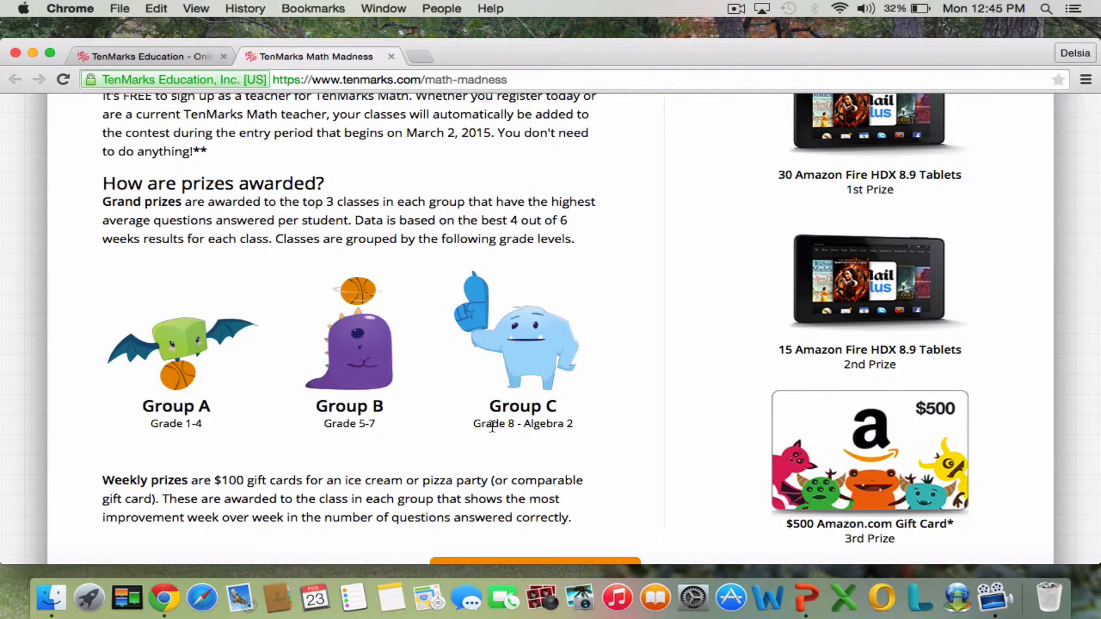
scroll(492, 427, down, 1)
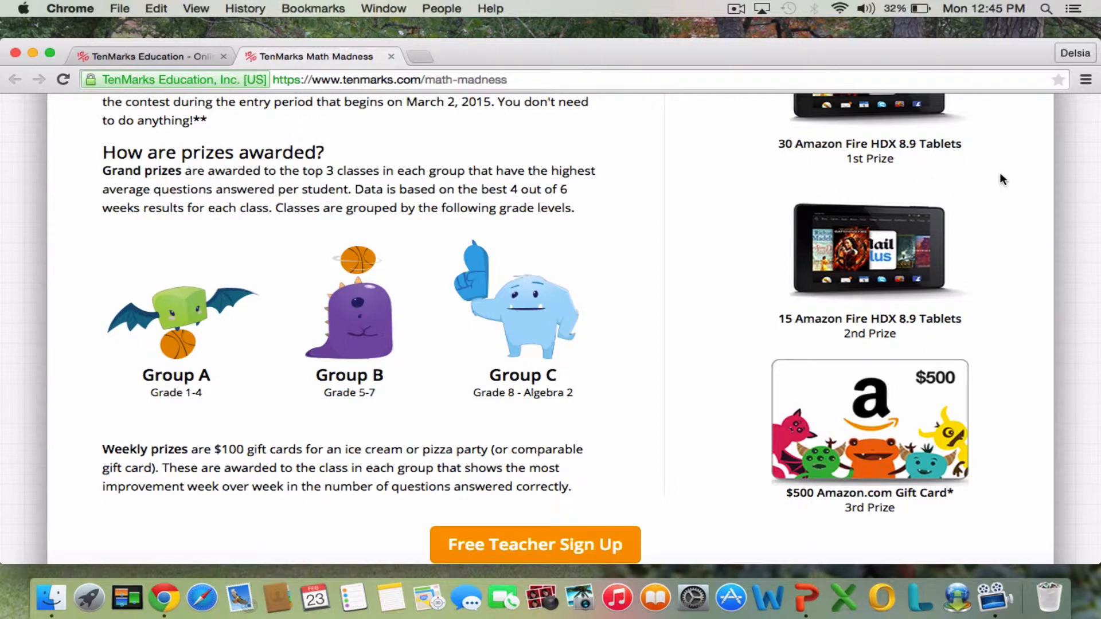
scroll(999, 174, up, 1)
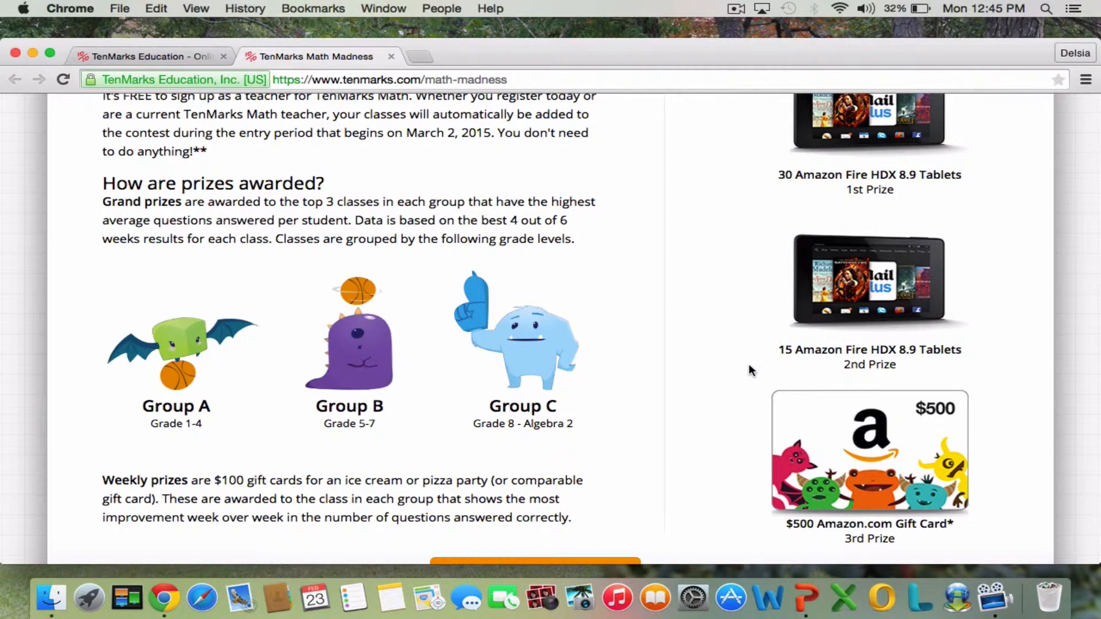
scroll(749, 363, down, 5)
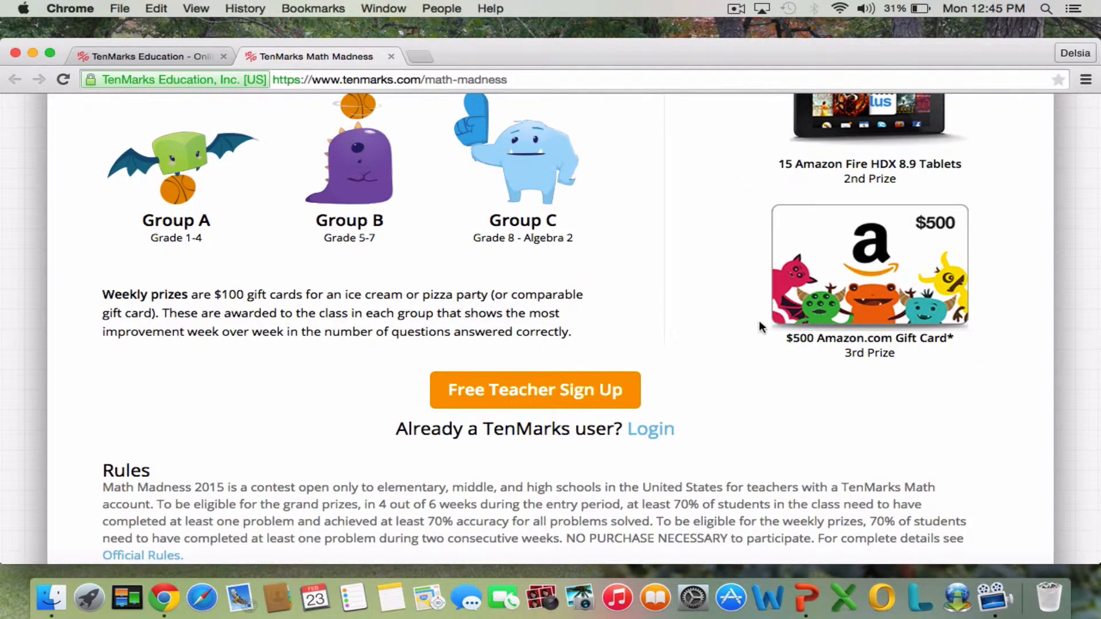
scroll(705, 370, down, 5)
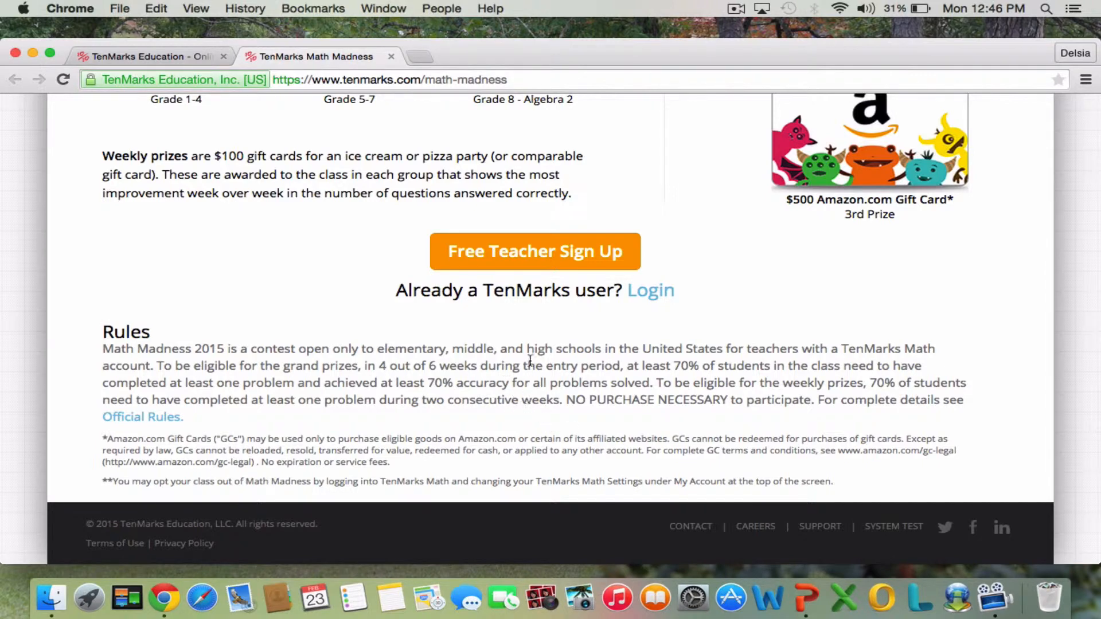
scroll(527, 403, up, 5)
scroll(551, 327, up, 10)
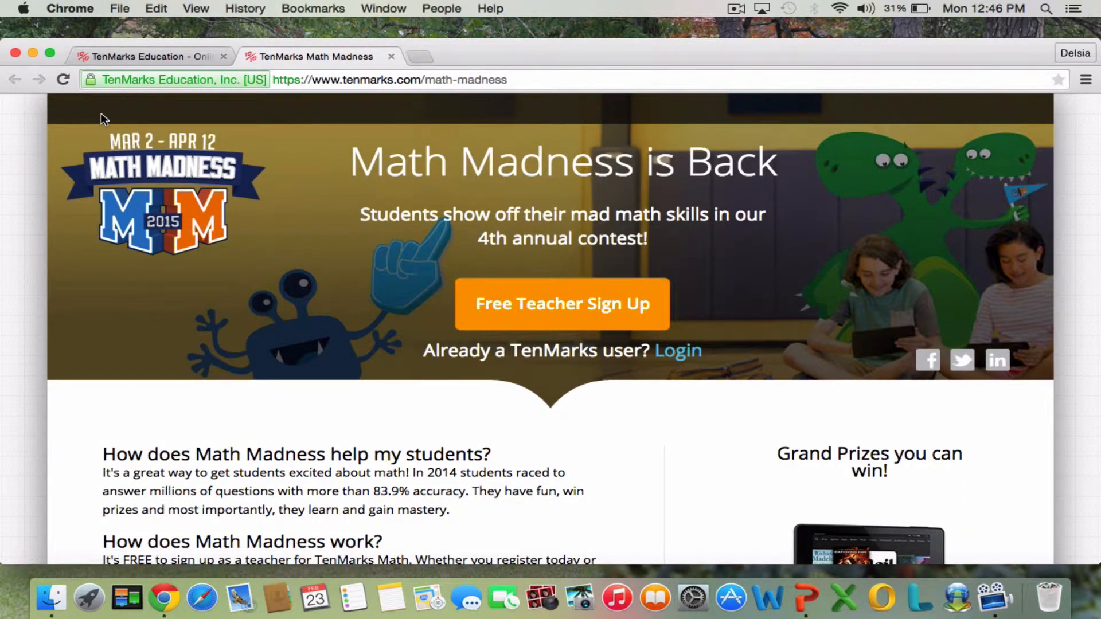
click(390, 57)
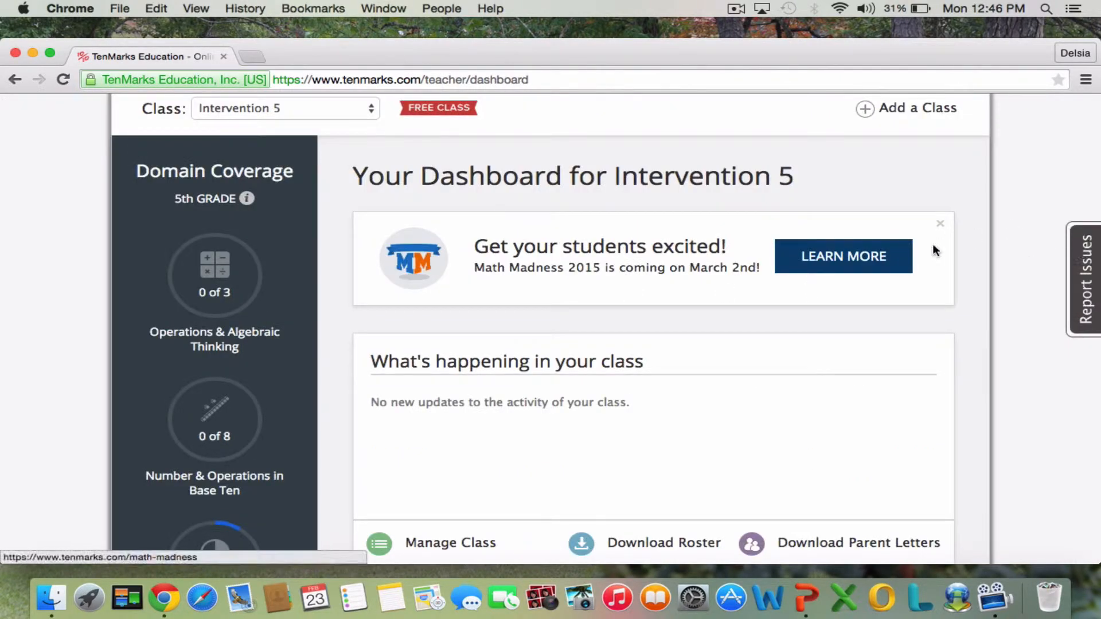
scroll(935, 251, up, 4)
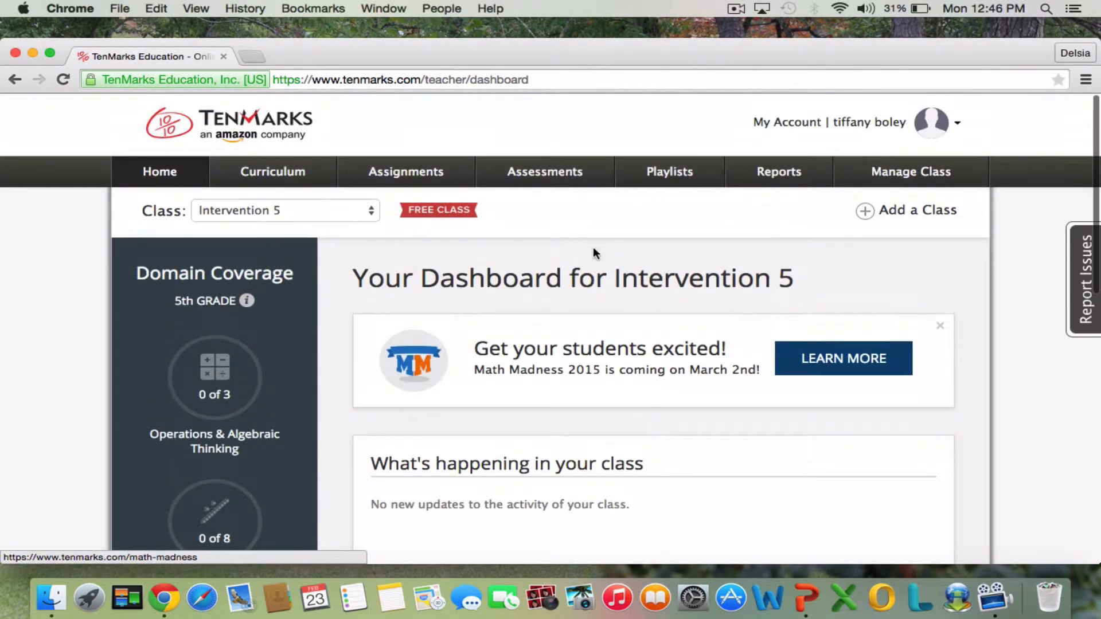
Start adding a new class from the dashboard and set its class level to Grade 6.
click(372, 215)
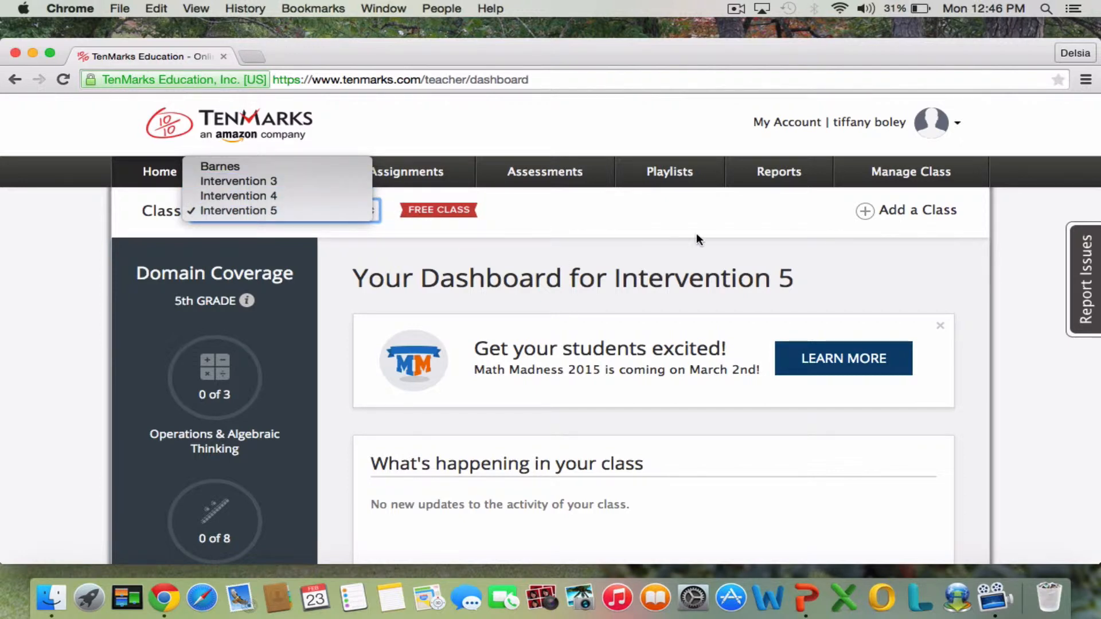
click(850, 220)
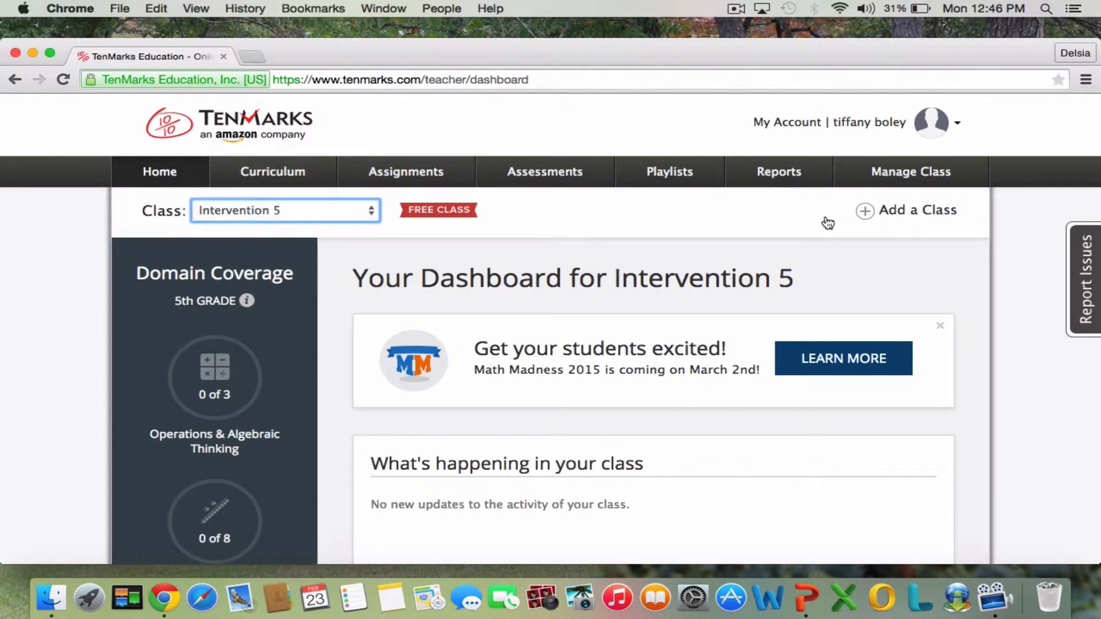
click(896, 213)
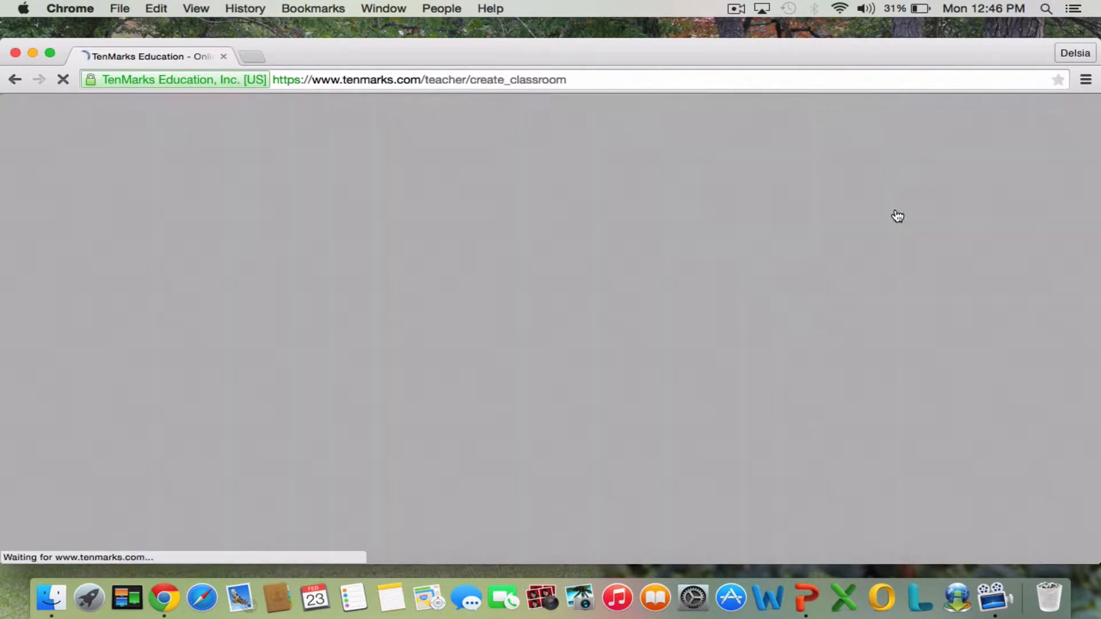
scroll(606, 352, down, 3)
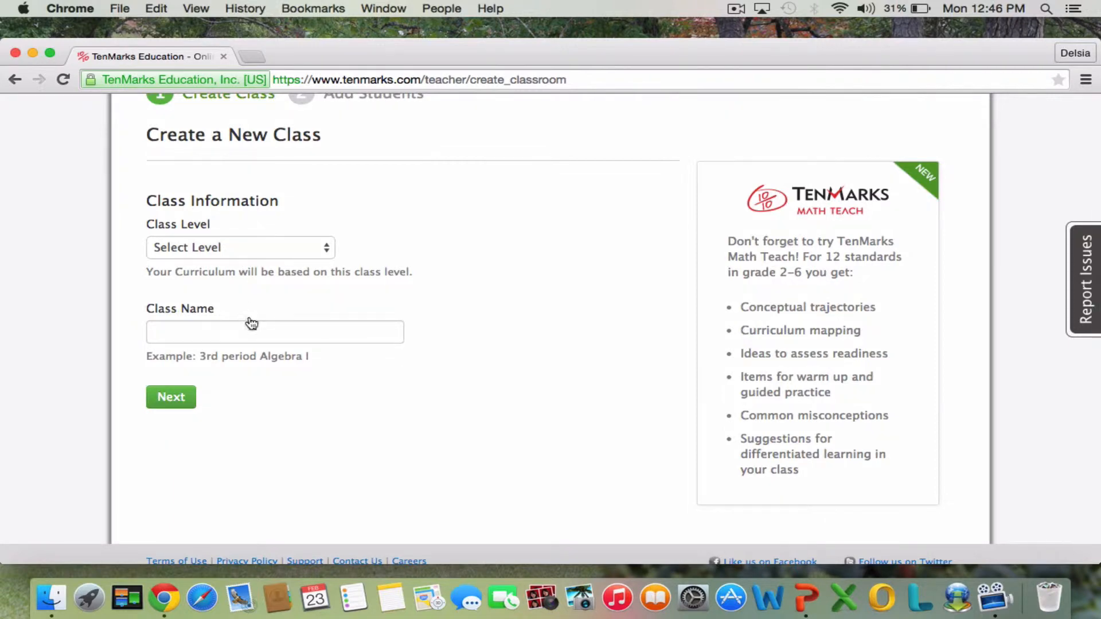
click(325, 249)
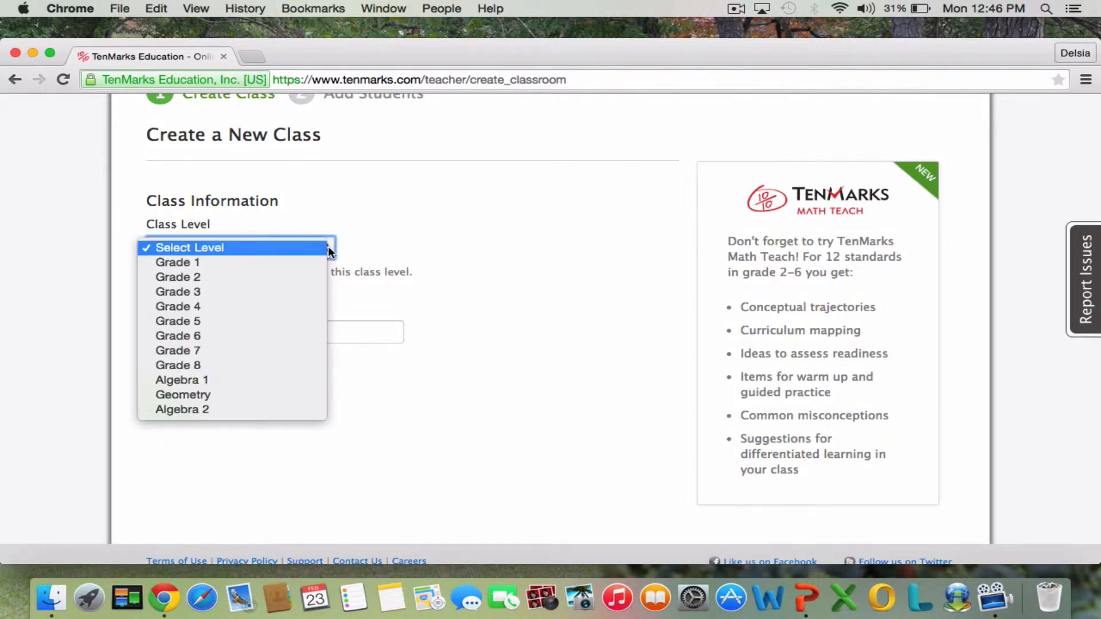
click(268, 336)
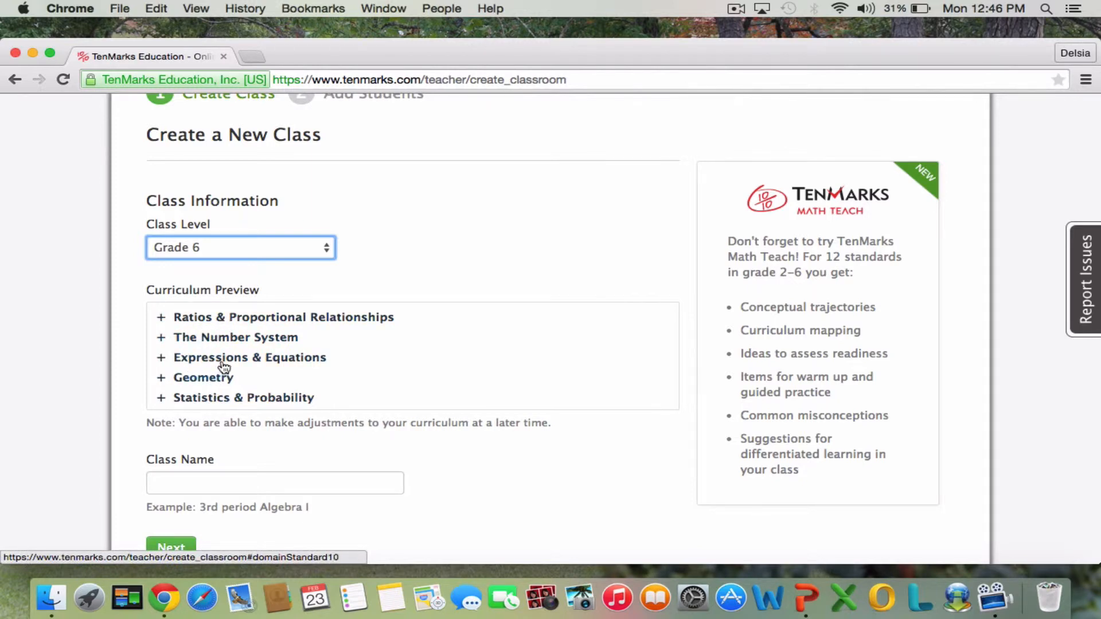
Name the new class Intervention 6 and create it.
click(234, 482)
text(Inter)
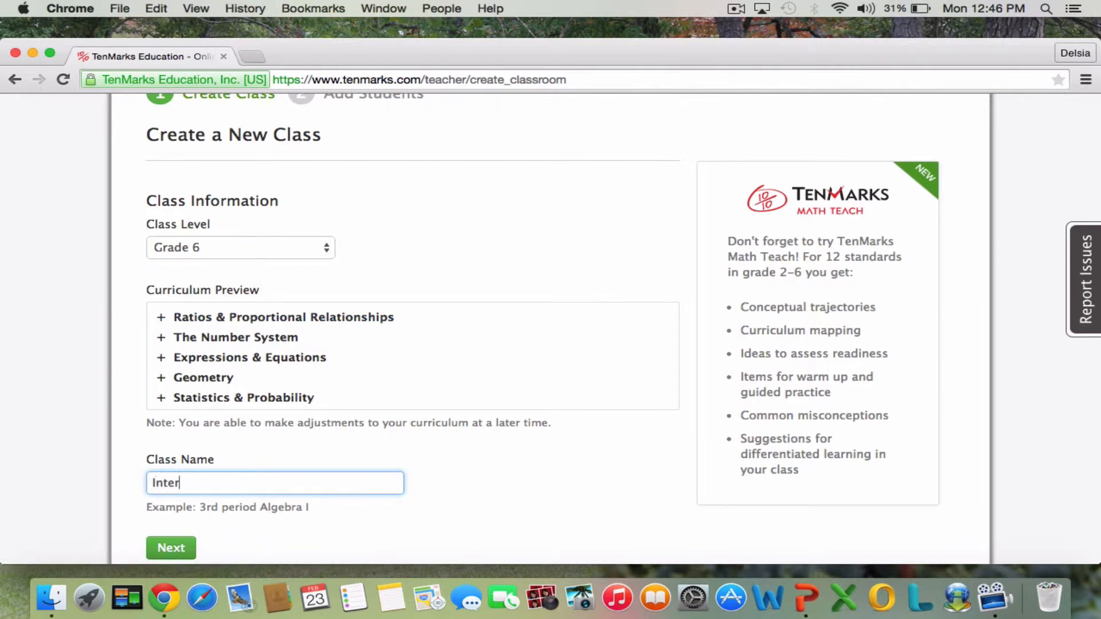
text(ventin 6)
key(Left)
key(Left)
text(o)
click(182, 550)
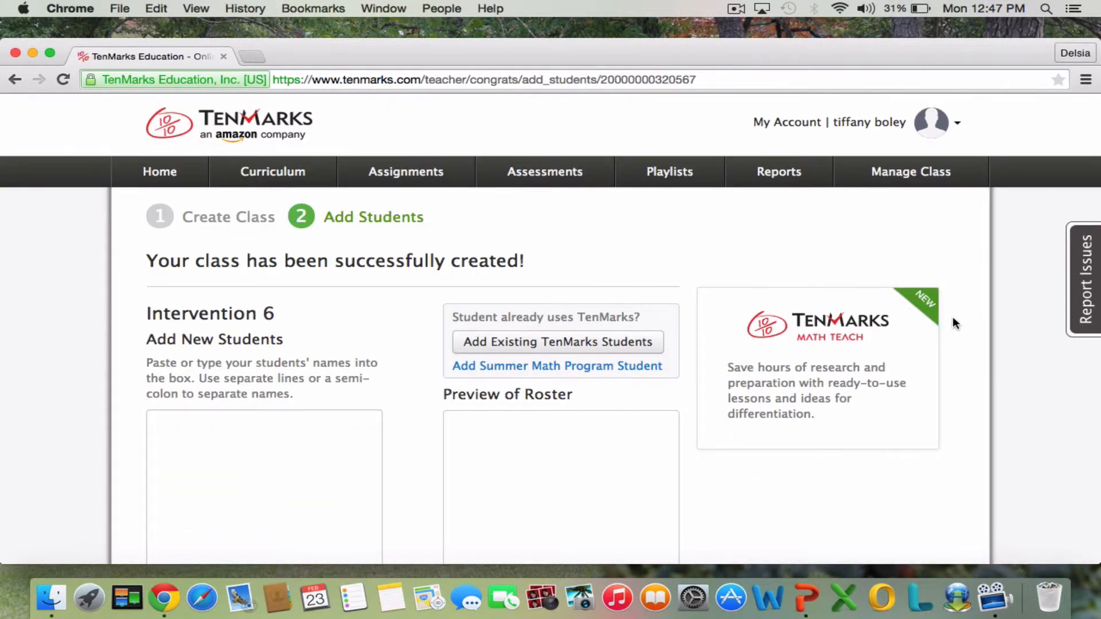
Enter the first two new students' full names for Intervention 6 on separate lines.
scroll(954, 323, down, 4)
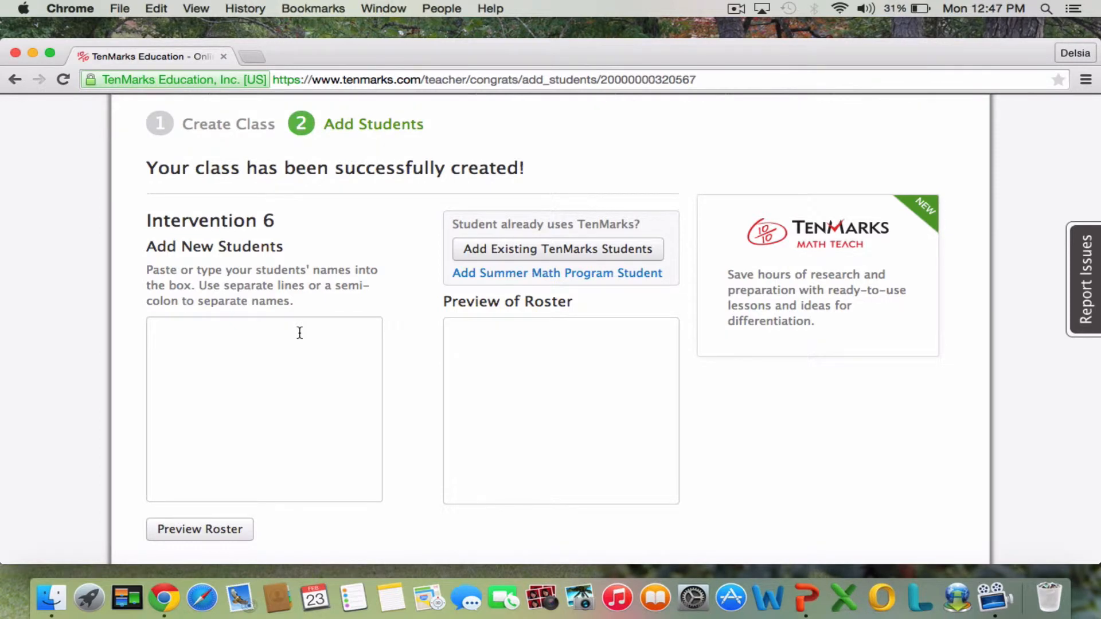
click(300, 333)
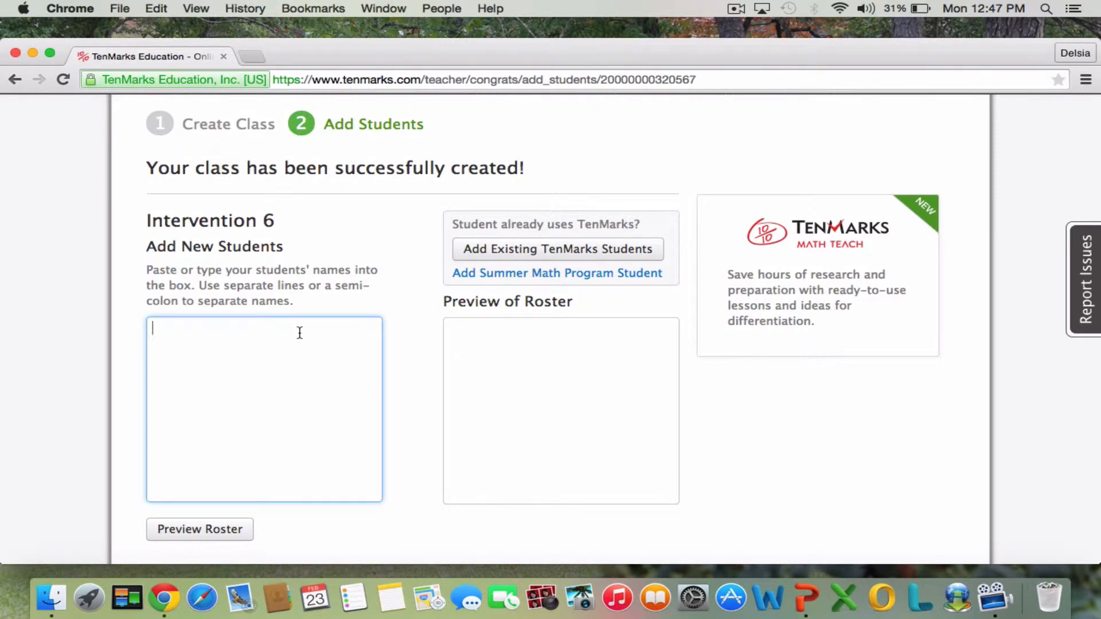
text(Billy j)
key(BackSpace)
text(Joe)
key(BackSpace)
key(BackSpace)
text(oe)
key(Return)
text(Tina Turner)
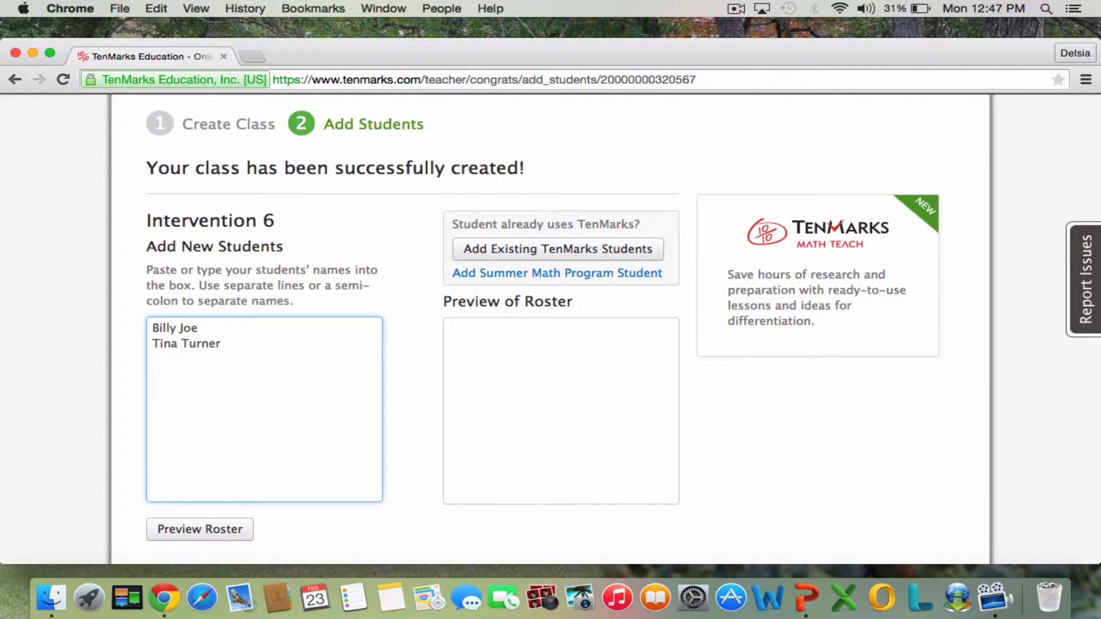
Add a third student's full name on its own line and preview the roster.
key(Return)
text(Michael Jordan)
click(238, 539)
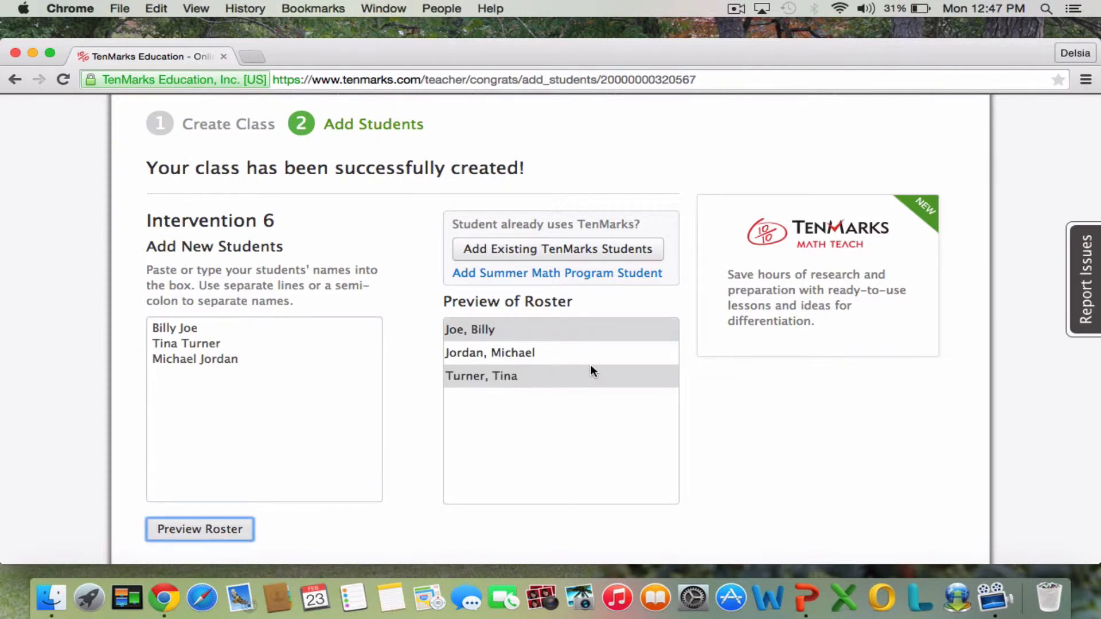
Agree to the authorized school official consent statement and finish adding the students to the class.
scroll(799, 390, down, 5)
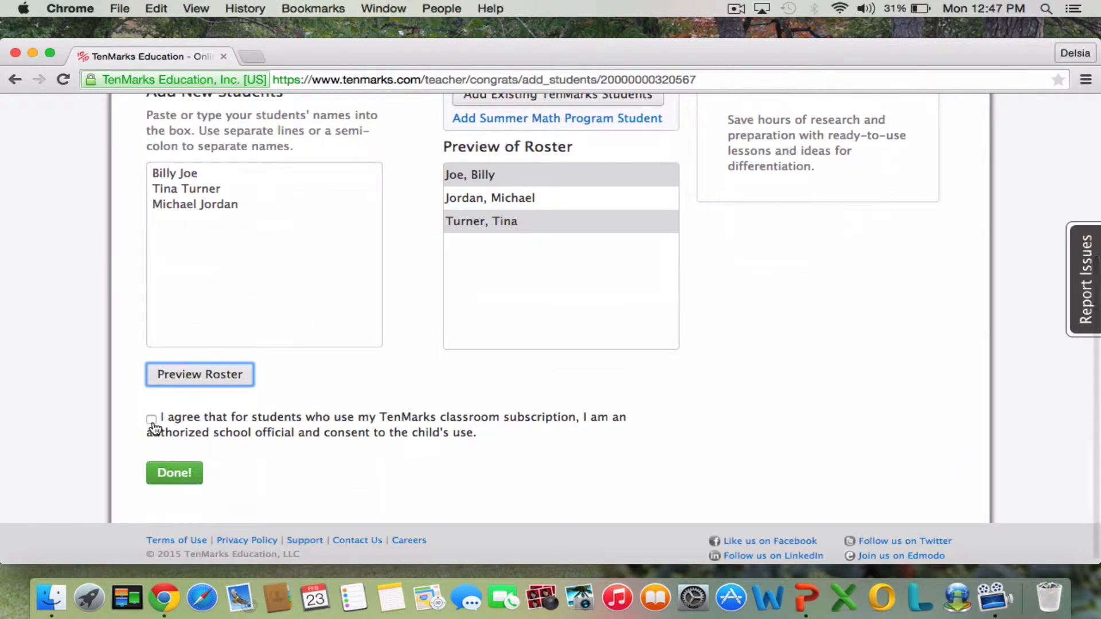
click(152, 424)
click(184, 473)
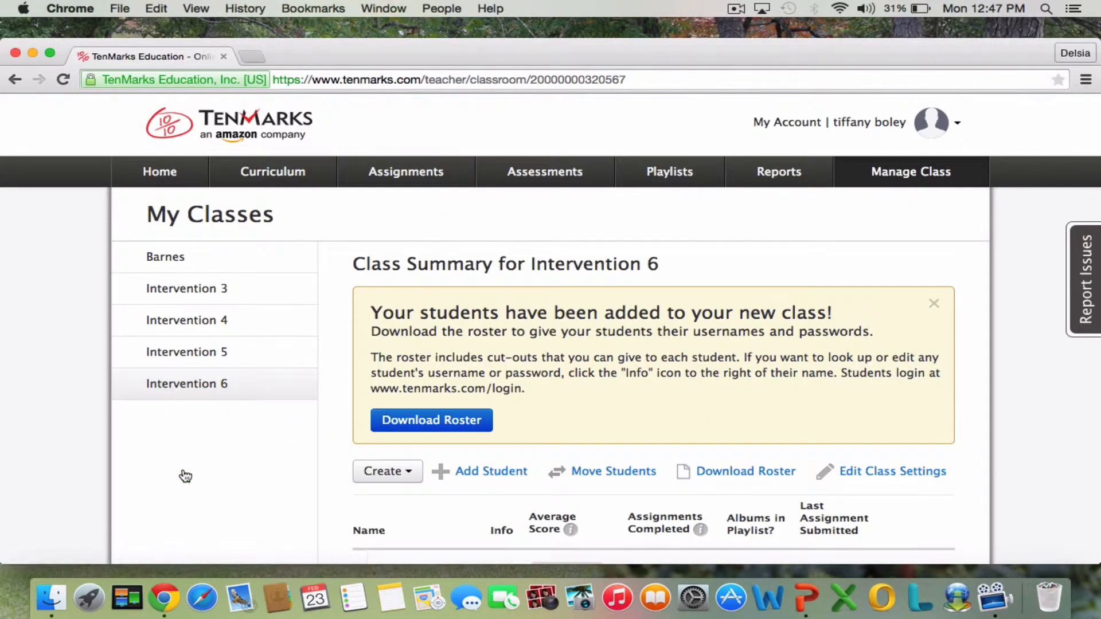
Download the Intervention 6 roster, open the PDF to view the class login information, and close it.
scroll(966, 270, down, 5)
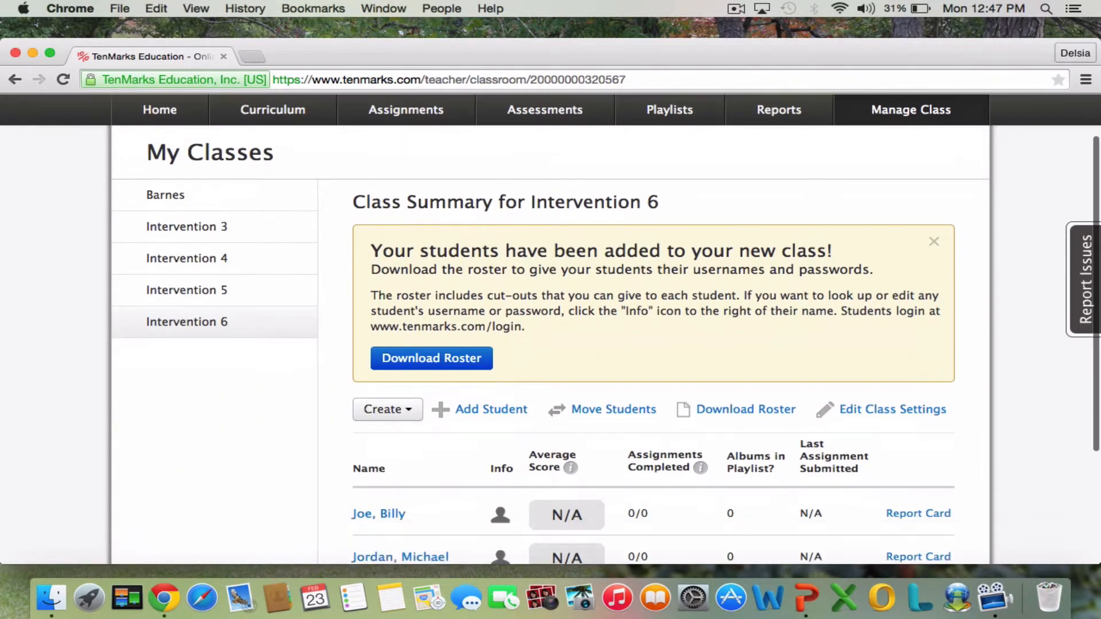
scroll(654, 326, down, 2)
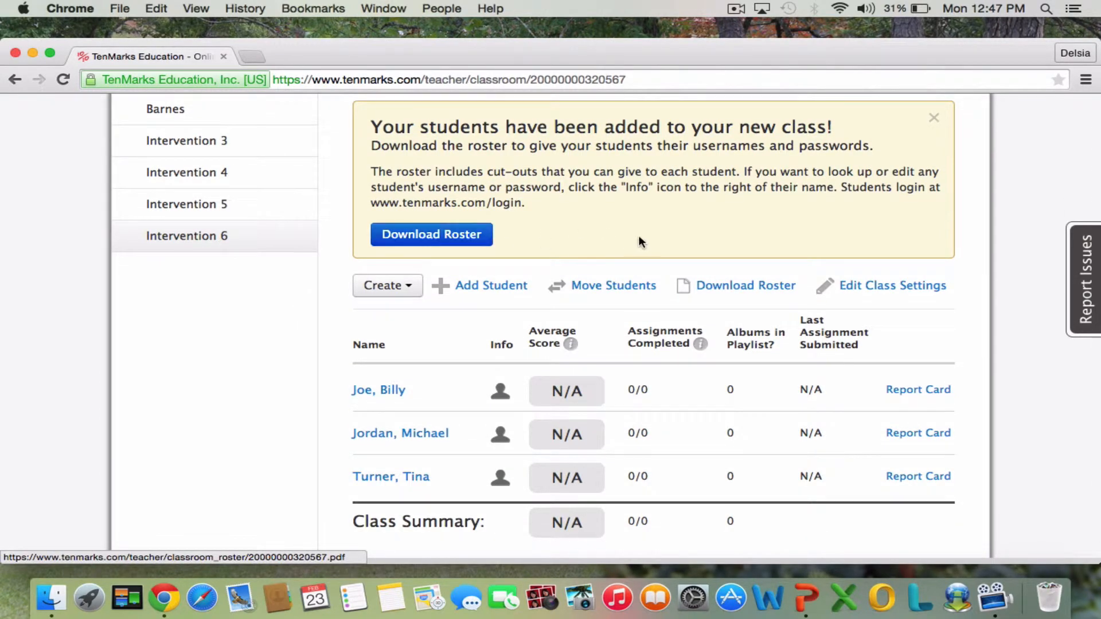
scroll(638, 235, down, 1)
scroll(659, 219, up, 1)
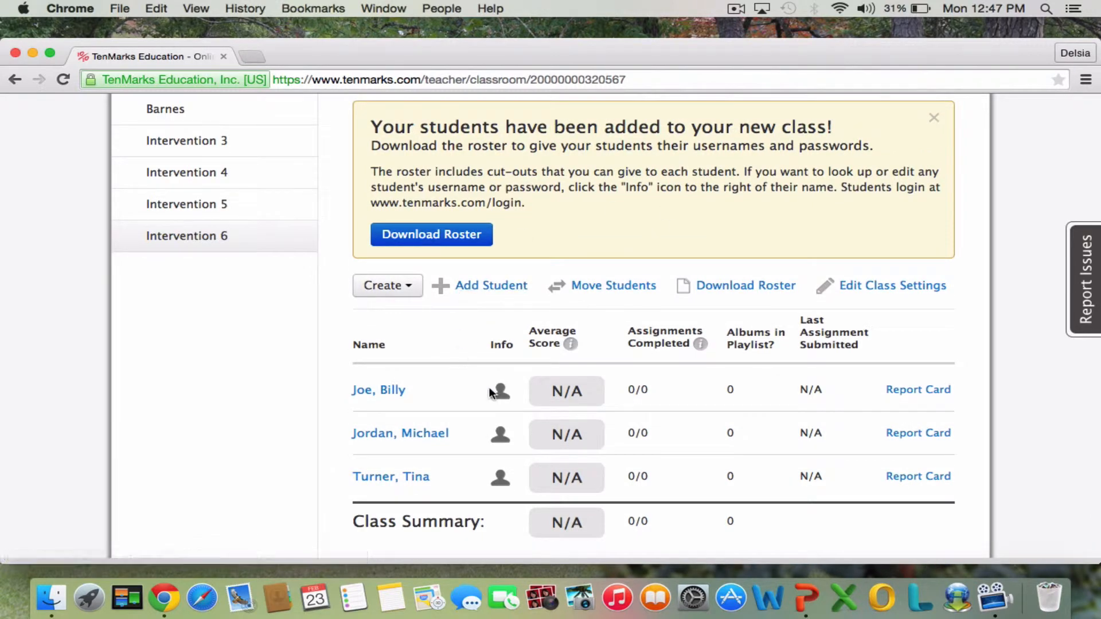
click(741, 287)
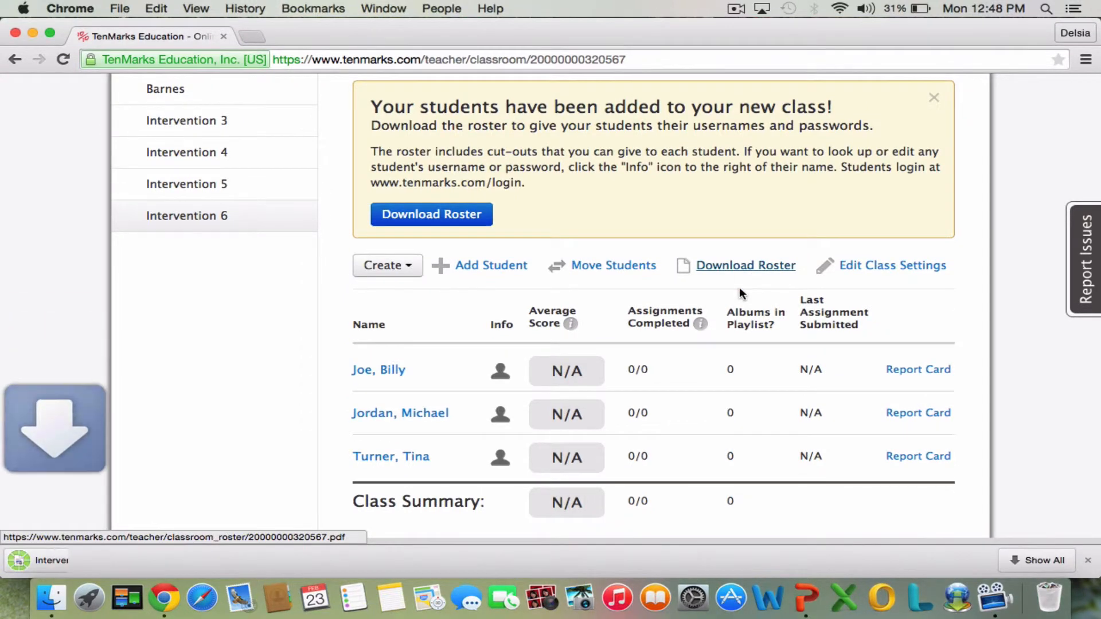
click(126, 563)
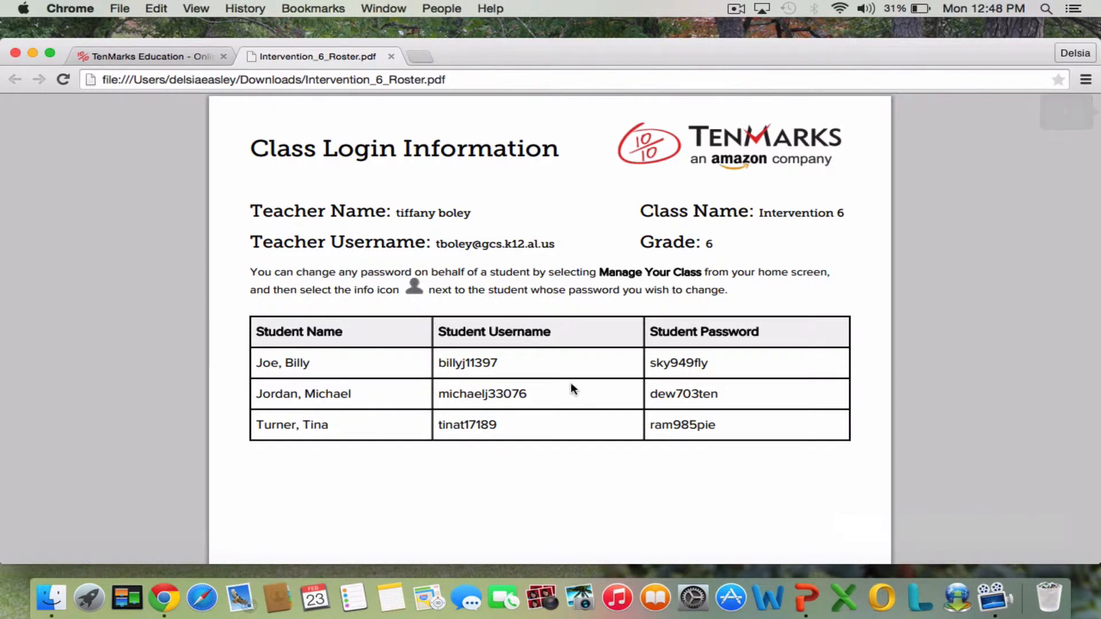
click(391, 56)
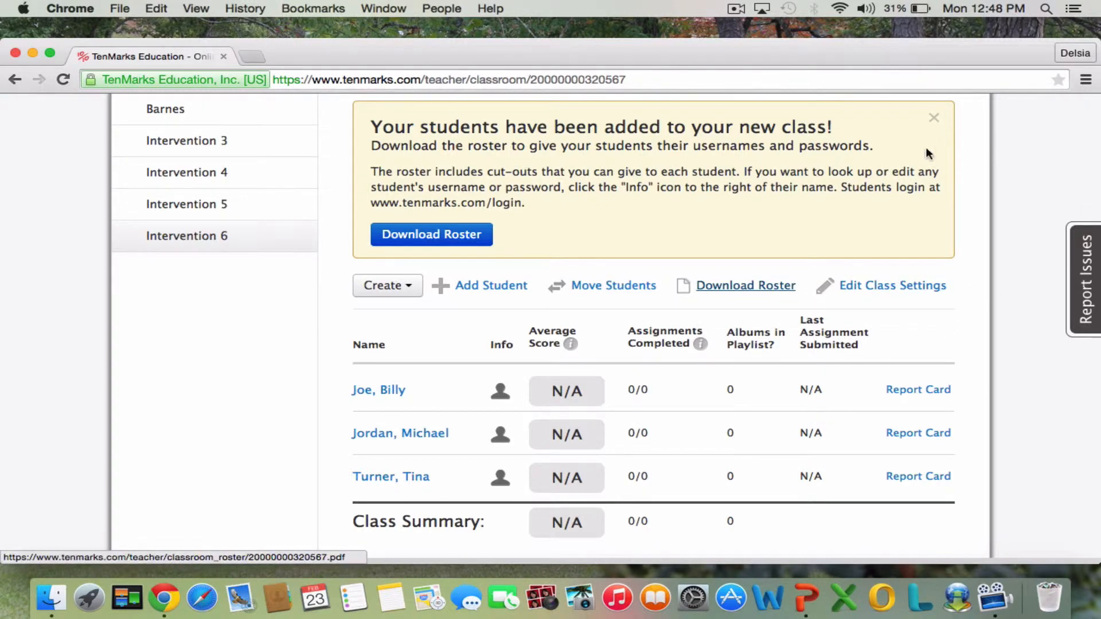
Open the account information of the second student in the Intervention 6 class list and replace the username with a custom one.
scroll(942, 166, up, 5)
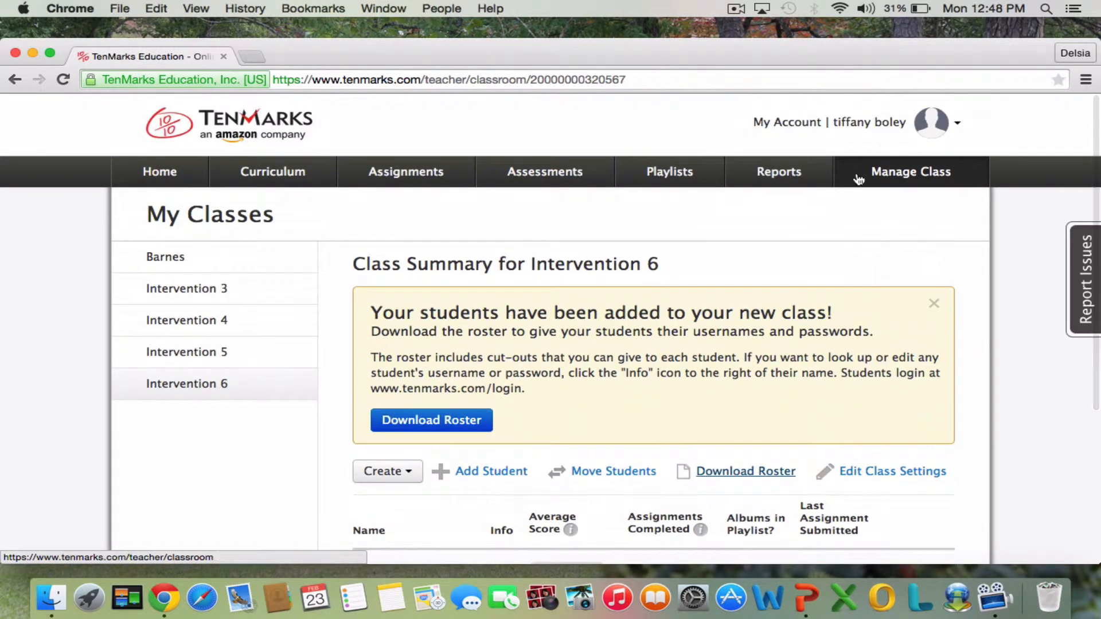
click(901, 181)
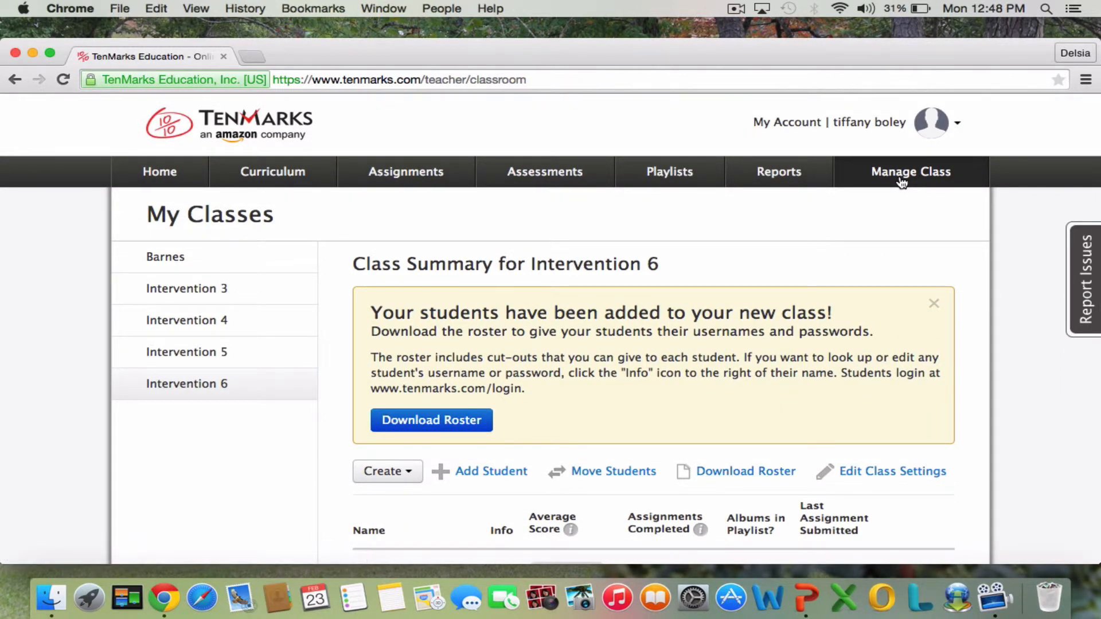
scroll(786, 291, down, 5)
scroll(539, 350, down, 3)
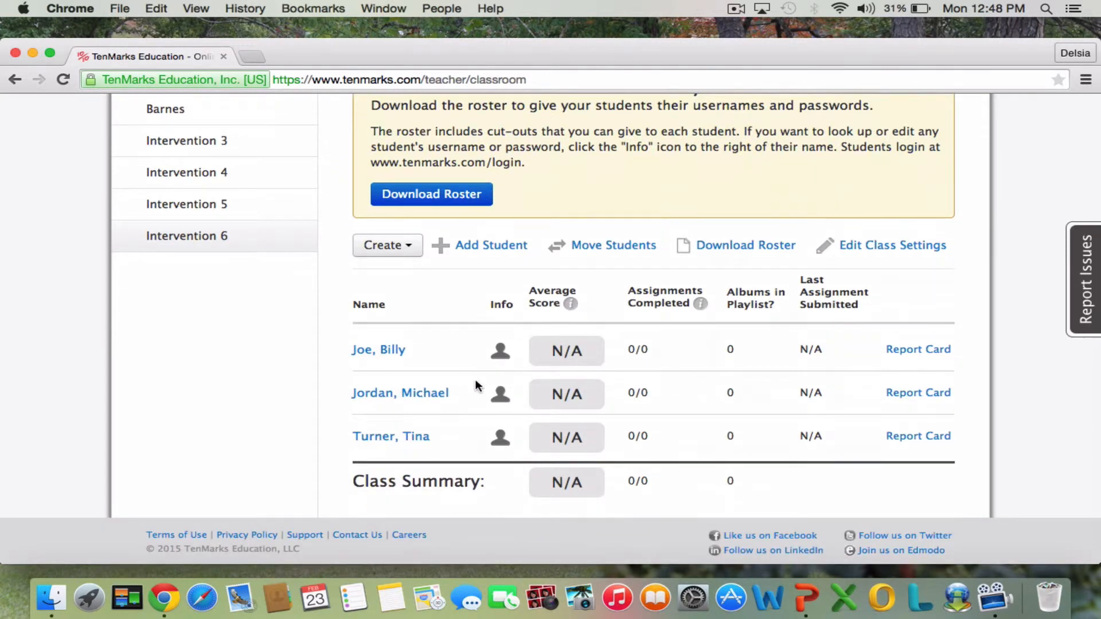
click(498, 400)
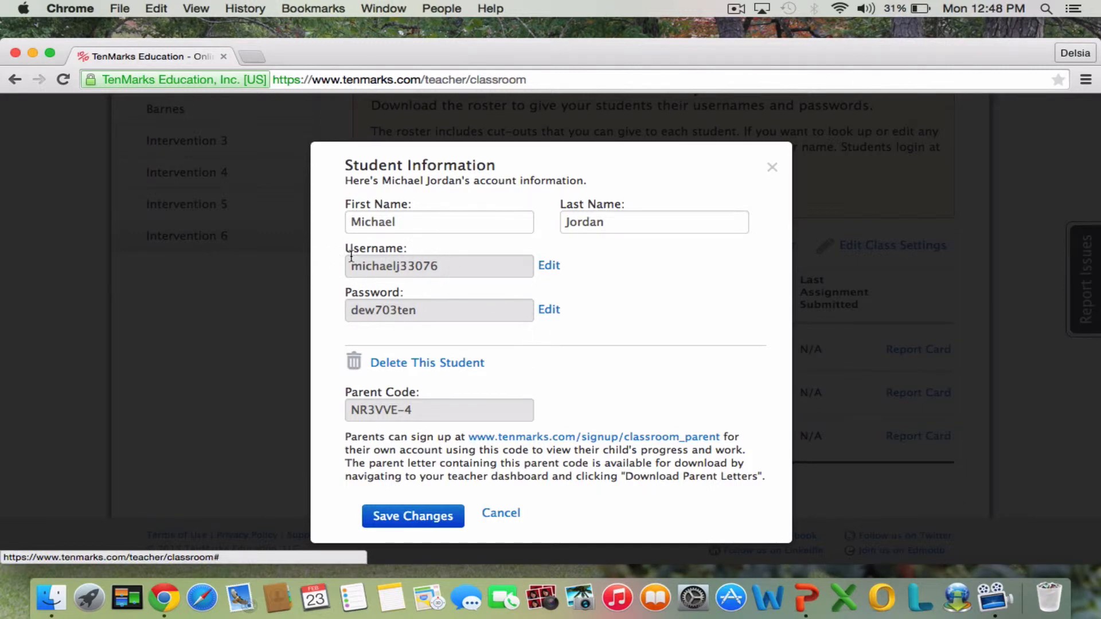
click(550, 268)
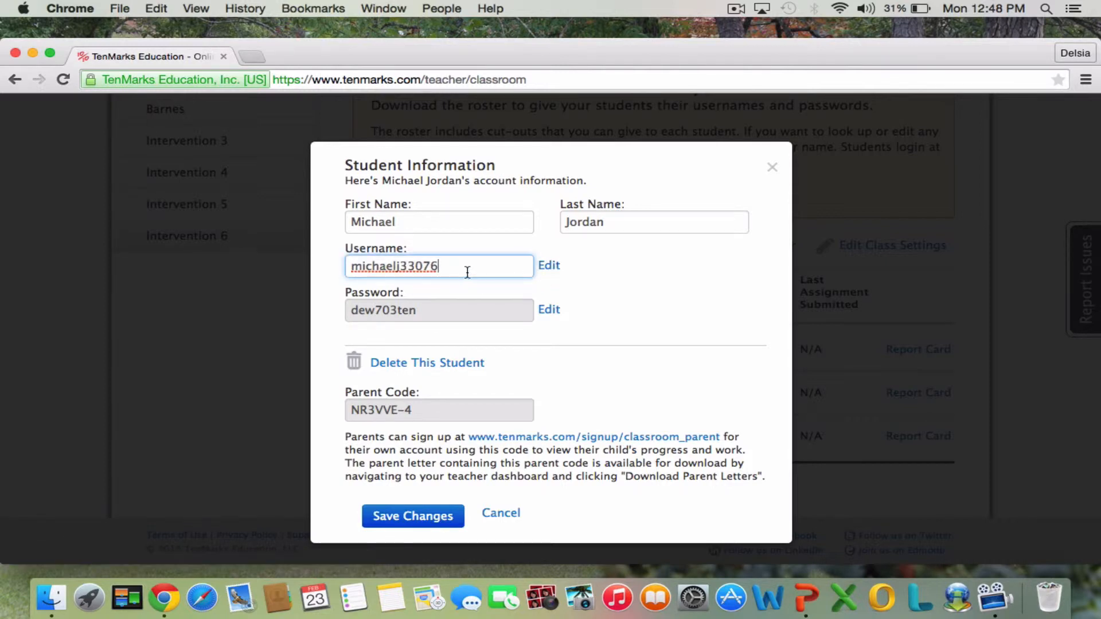
key(BackSpace)
key(BackSpace)
key(BackSpace)
key(BackSpace)
key(BackSpace)
key(BackSpace)
key(BackSpace)
key(BackSpace)
key(BackSpace)
key(BackSpace)
key(BackSpace)
key(BackSpace)
key(BackSpace)
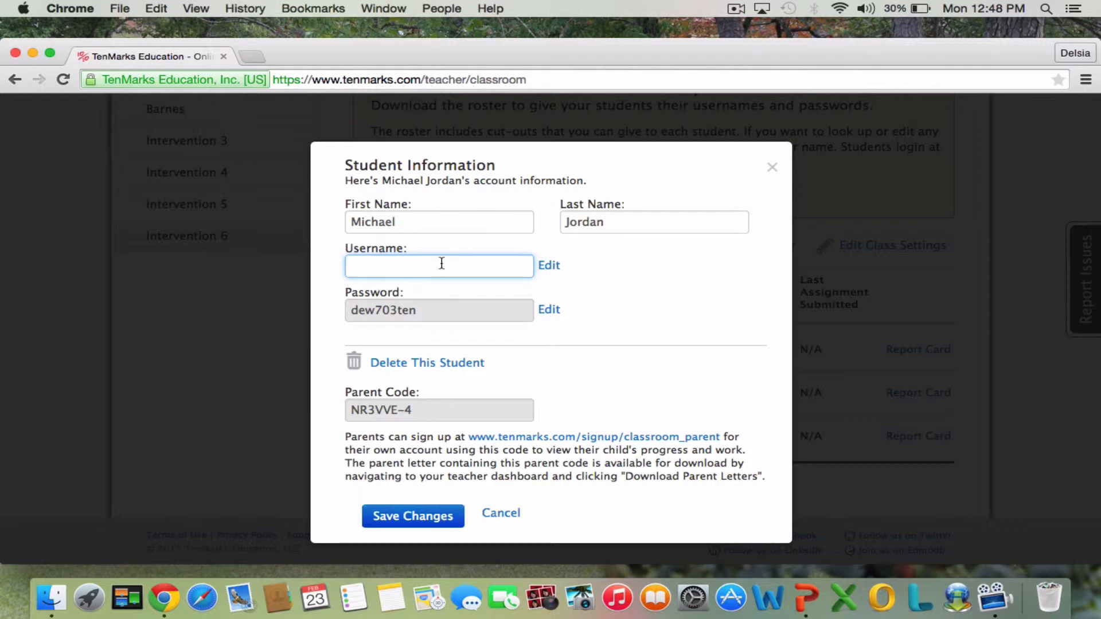
text(mjordan)
Replace the same student's account password with a new one and save the changes.
click(552, 315)
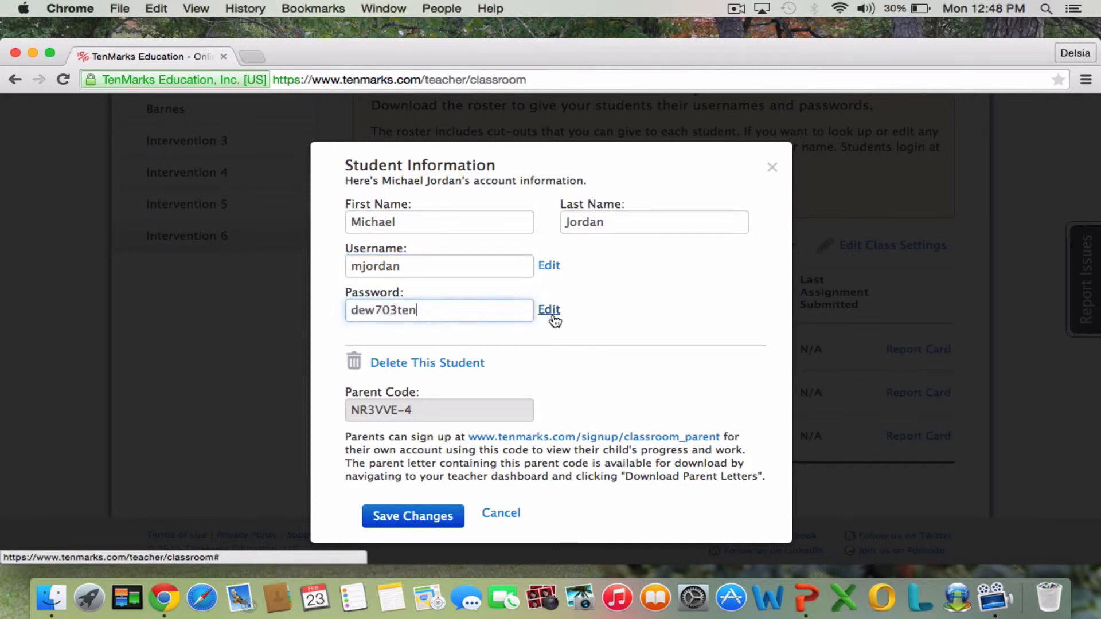
double_click(469, 314)
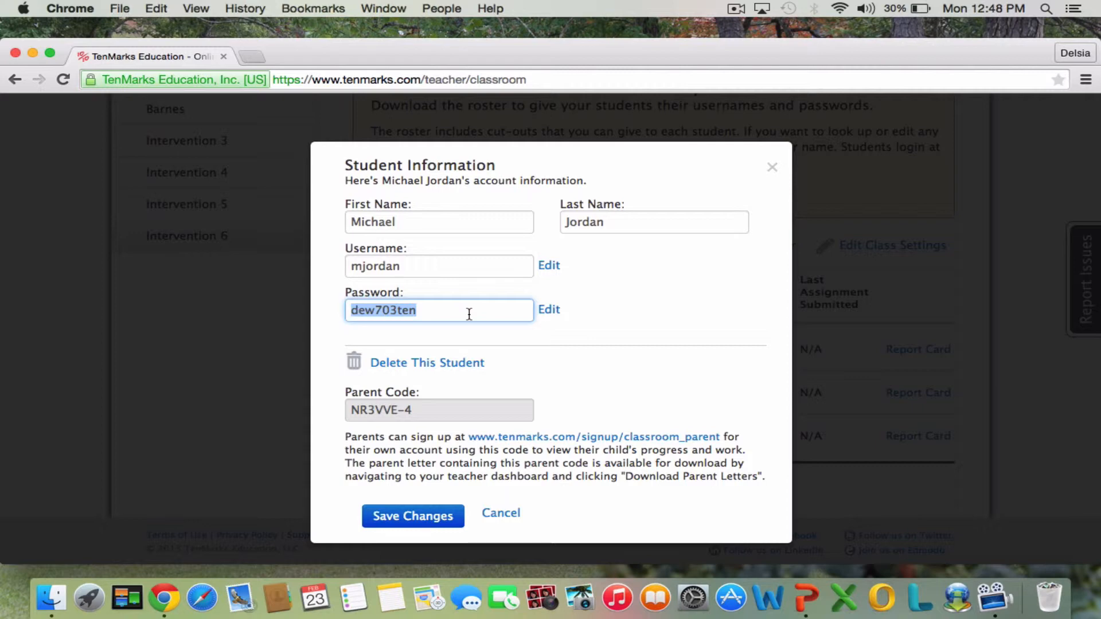
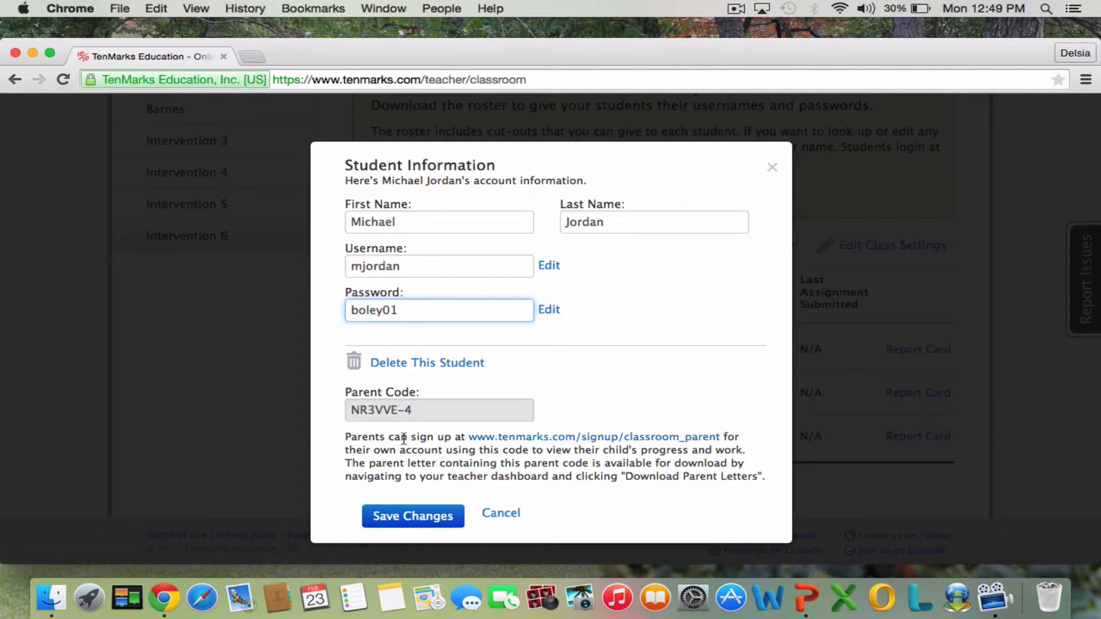
click(423, 517)
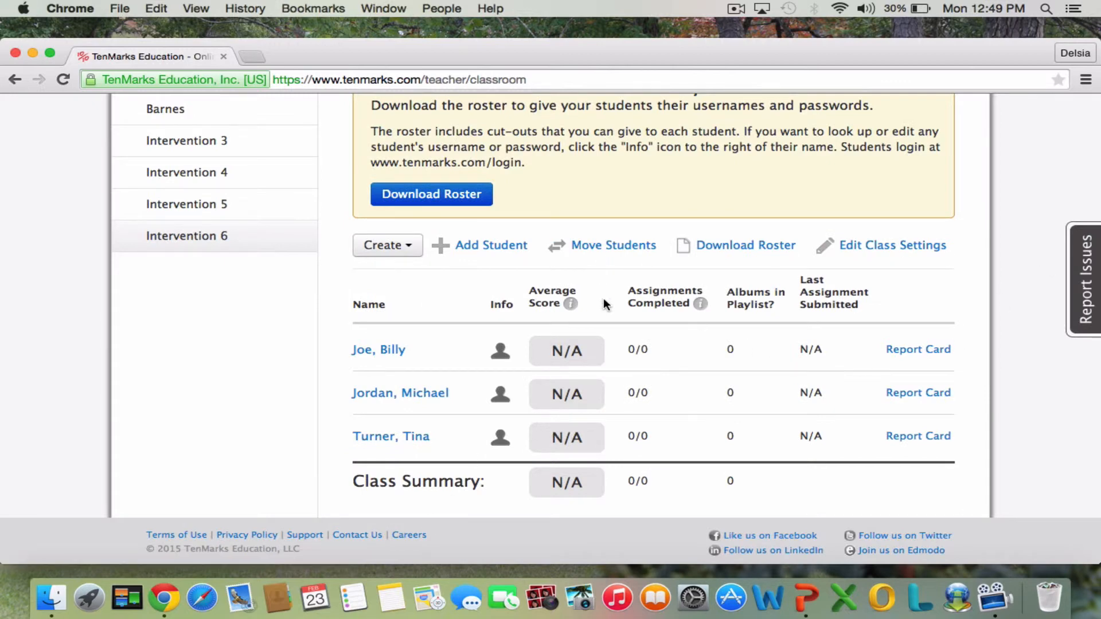
View the account information of the first and second students in Intervention 6, closing each without changes.
click(500, 352)
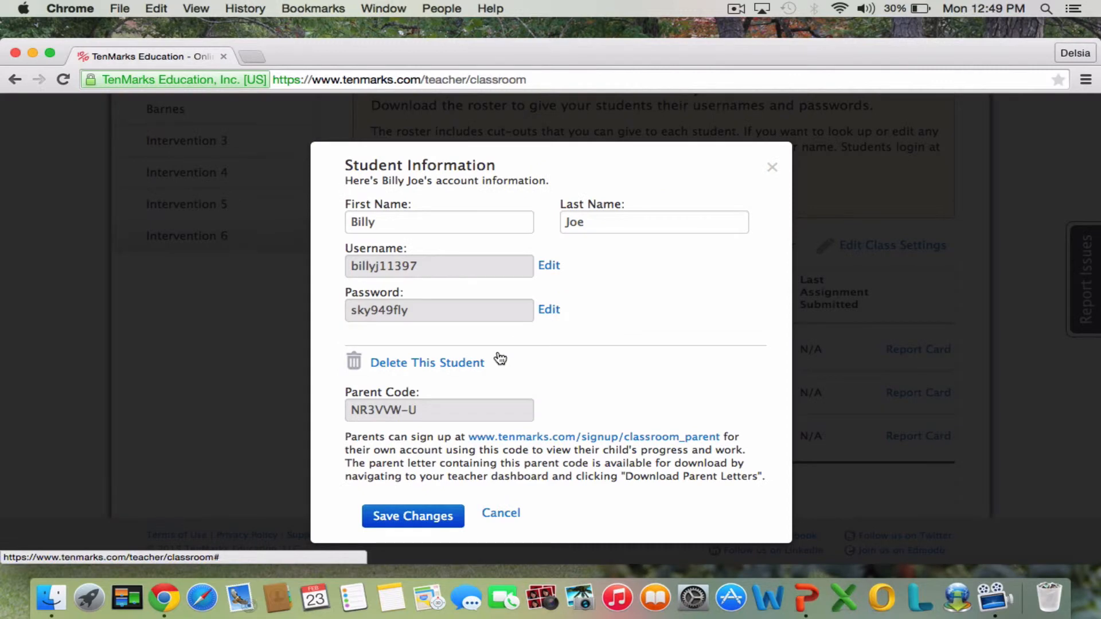
click(507, 514)
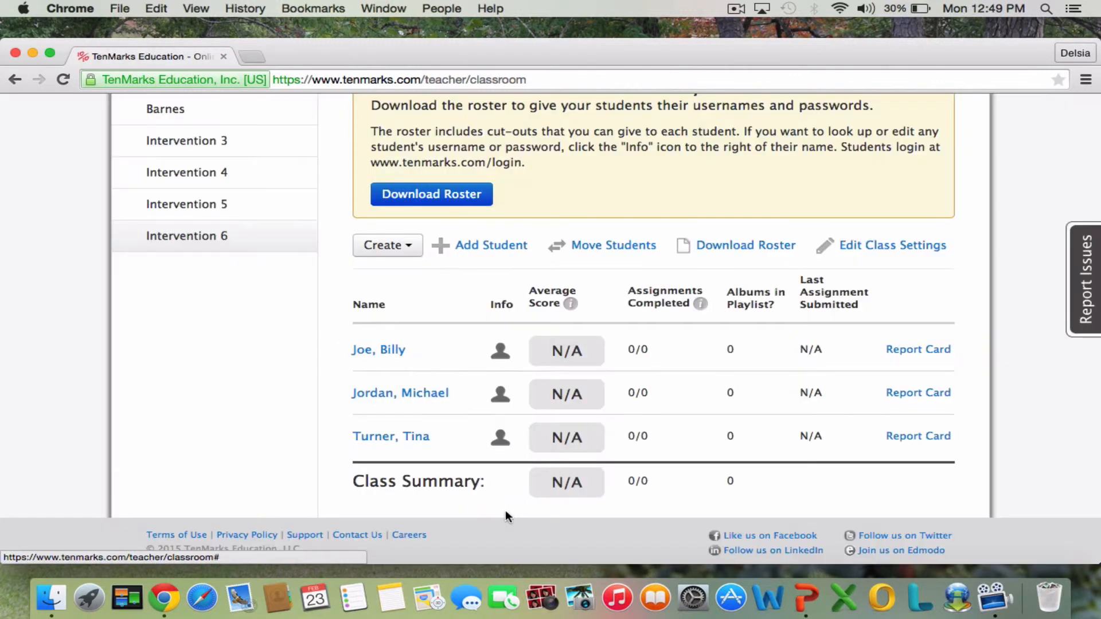
click(504, 395)
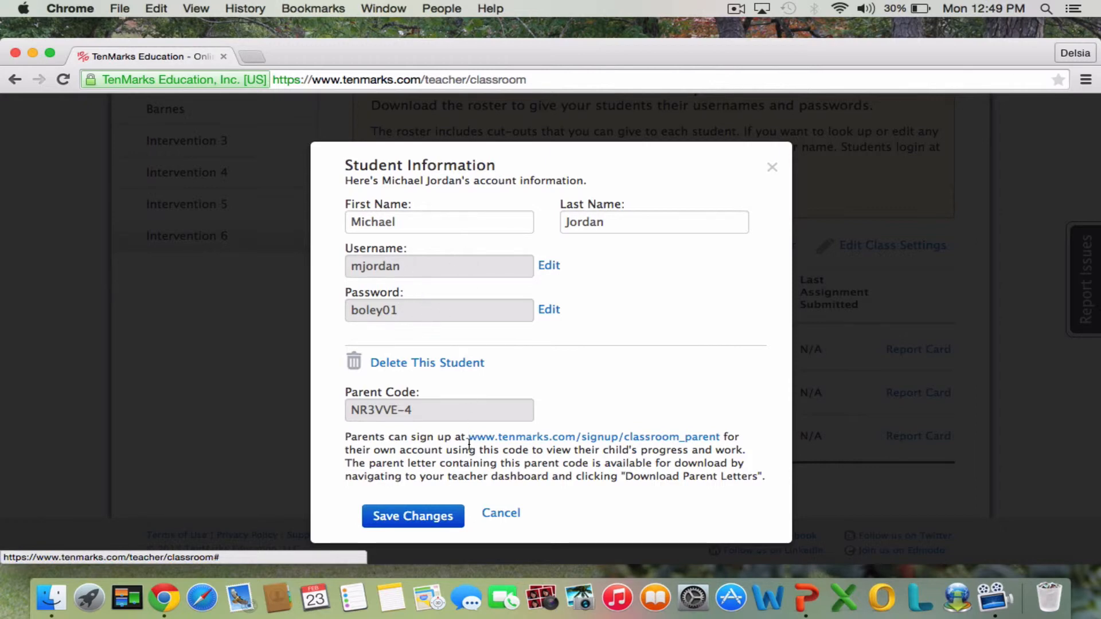
click(501, 514)
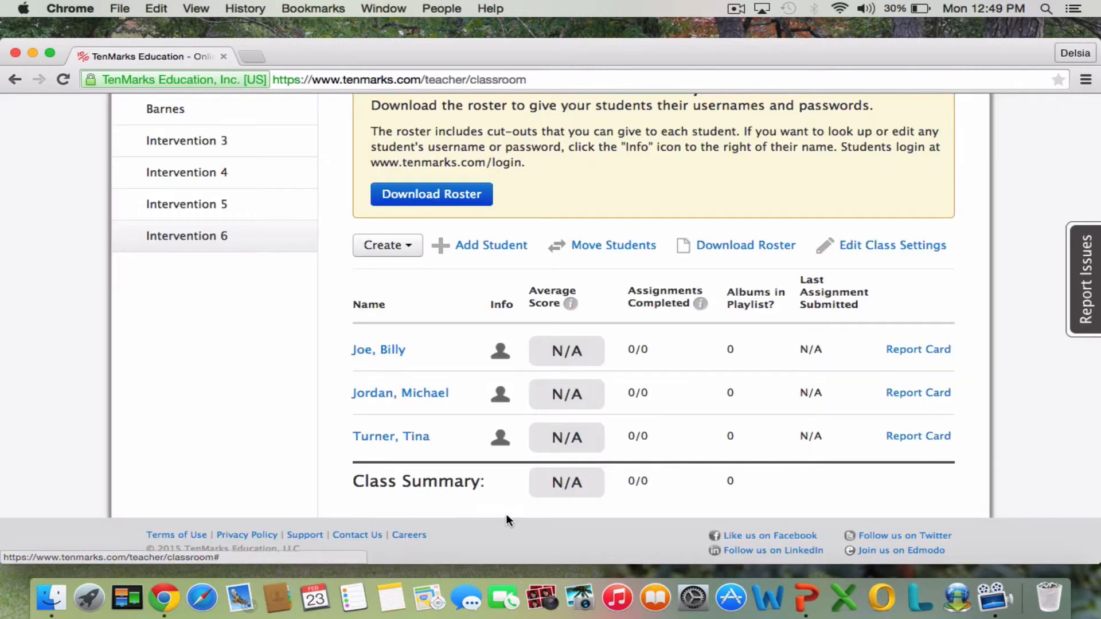
scroll(1020, 152, up, 1)
scroll(1018, 146, up, 3)
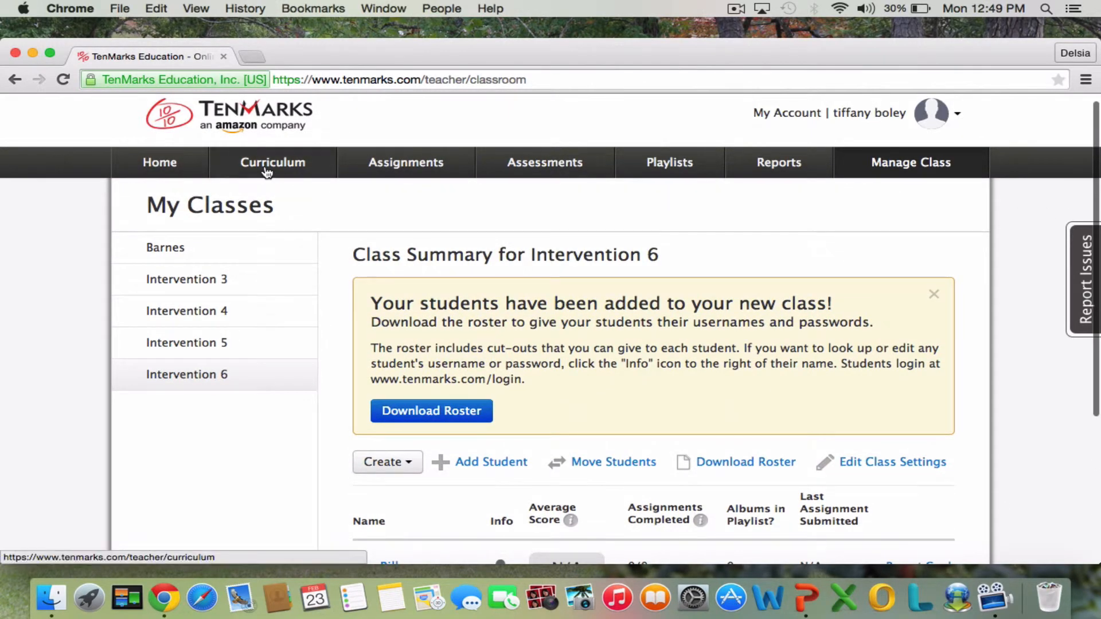
Open the Intervention 6 curriculum, dismiss its introduction and look through the list of Grade 6 albums.
click(267, 171)
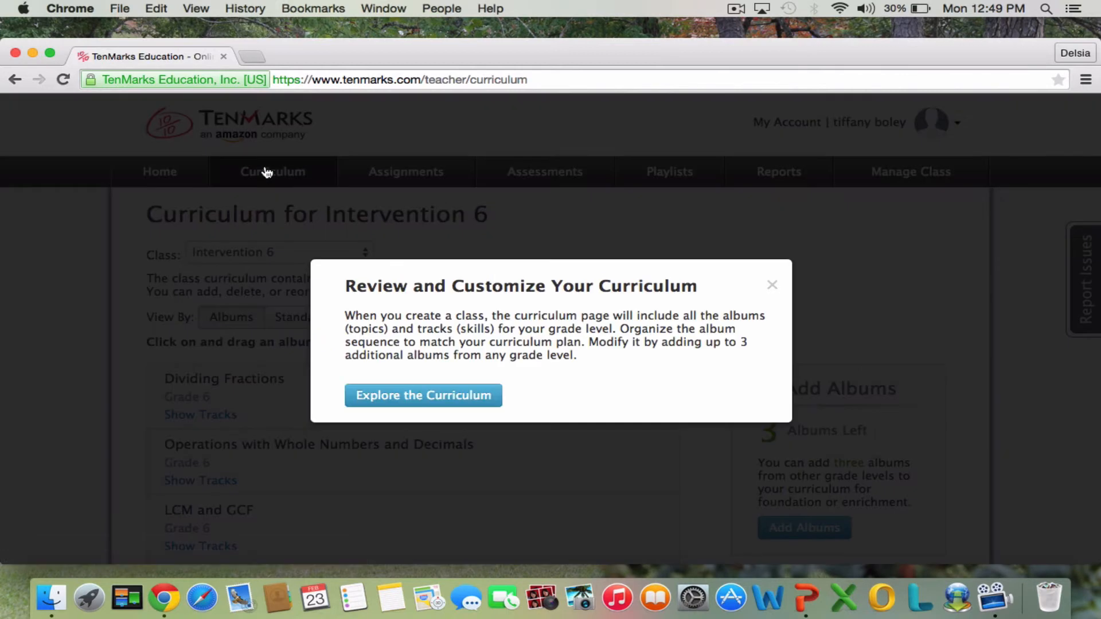
click(770, 287)
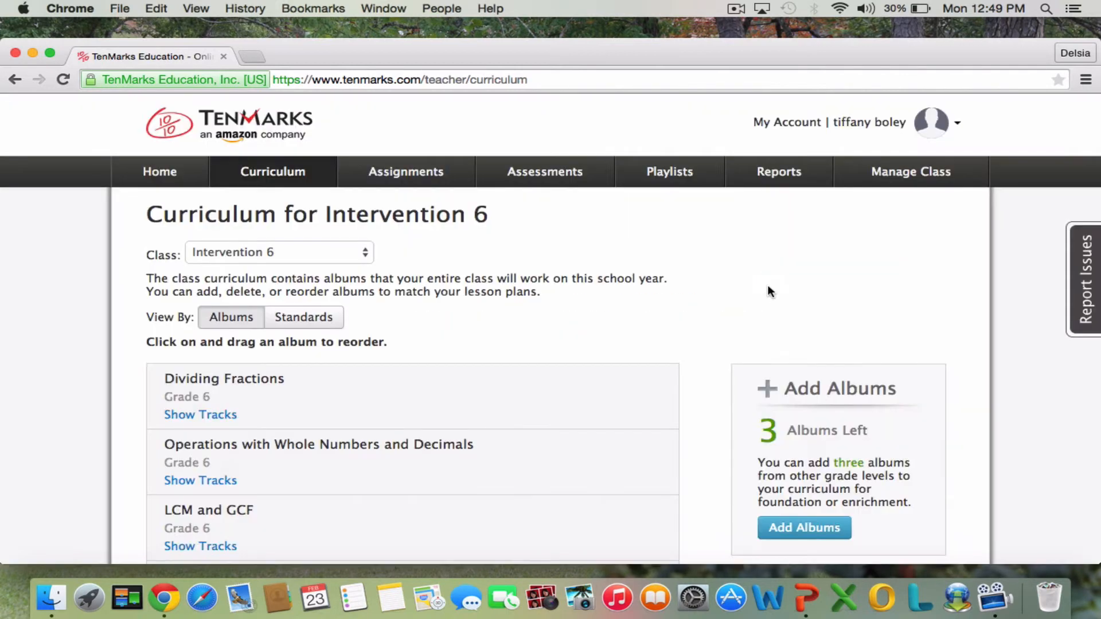
scroll(766, 289, down, 3)
scroll(550, 330, down, 5)
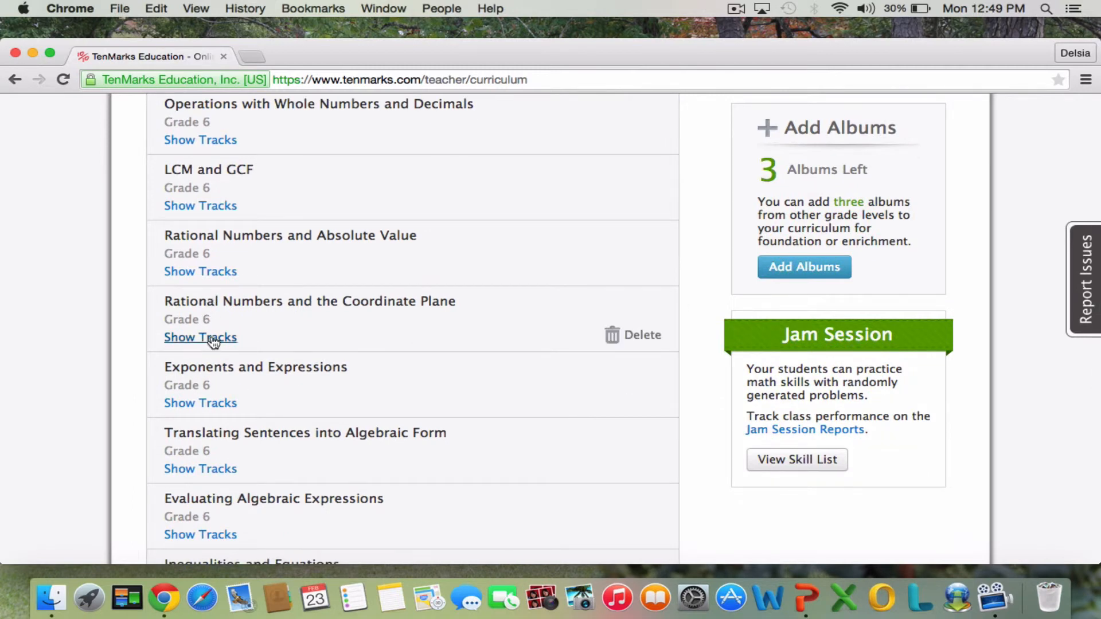
scroll(479, 346, up, 1)
scroll(451, 344, up, 10)
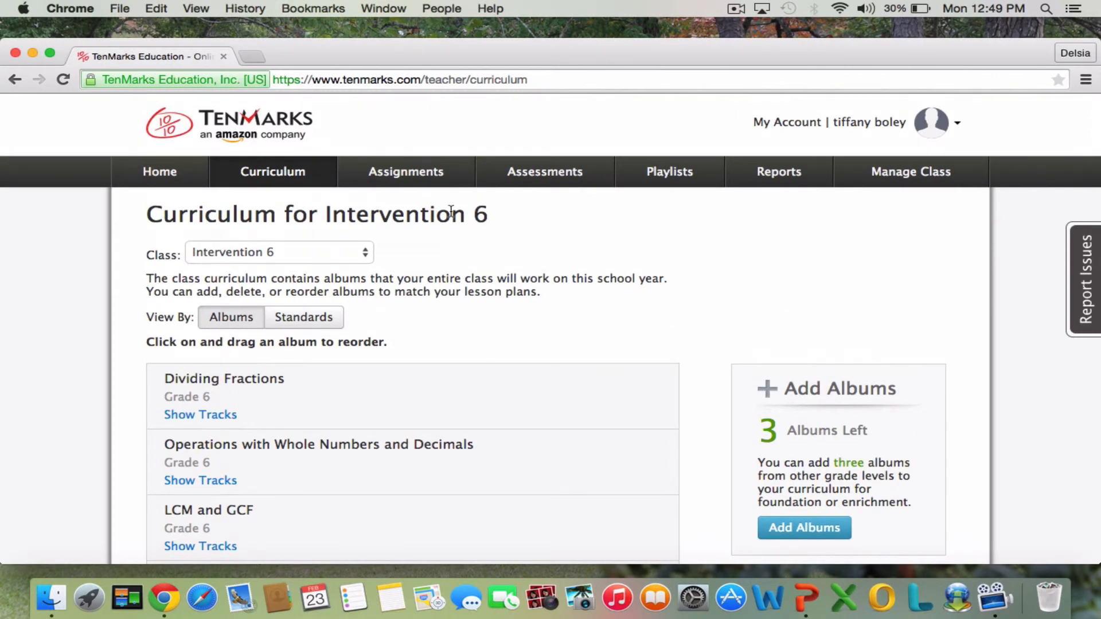
View the new assignment page for Intervention 6, followed by its open and closed assignments.
click(431, 179)
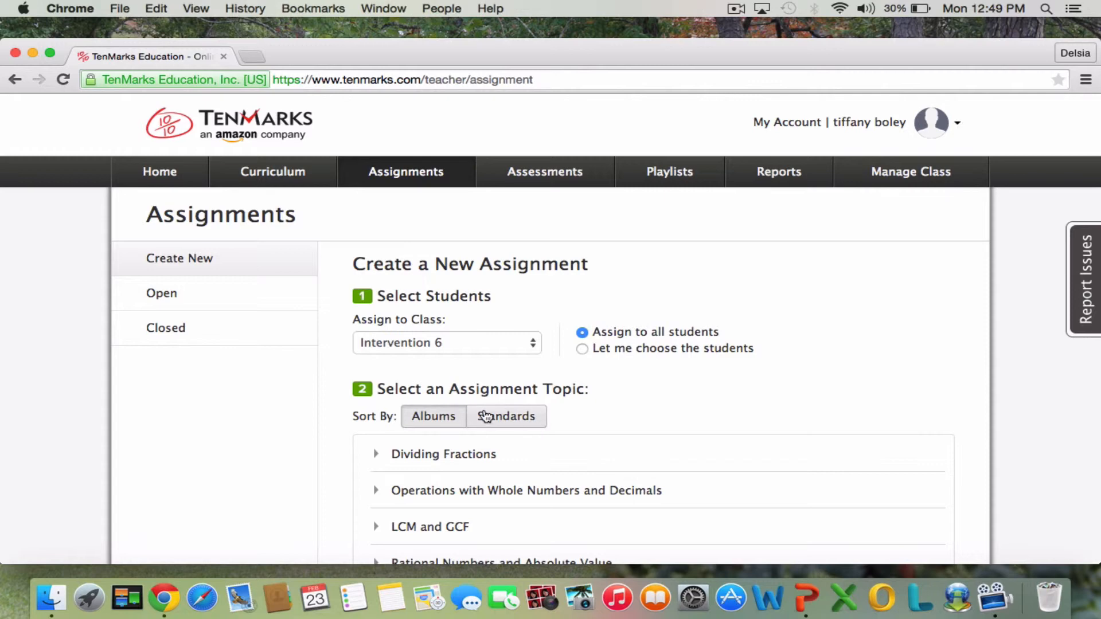
click(183, 295)
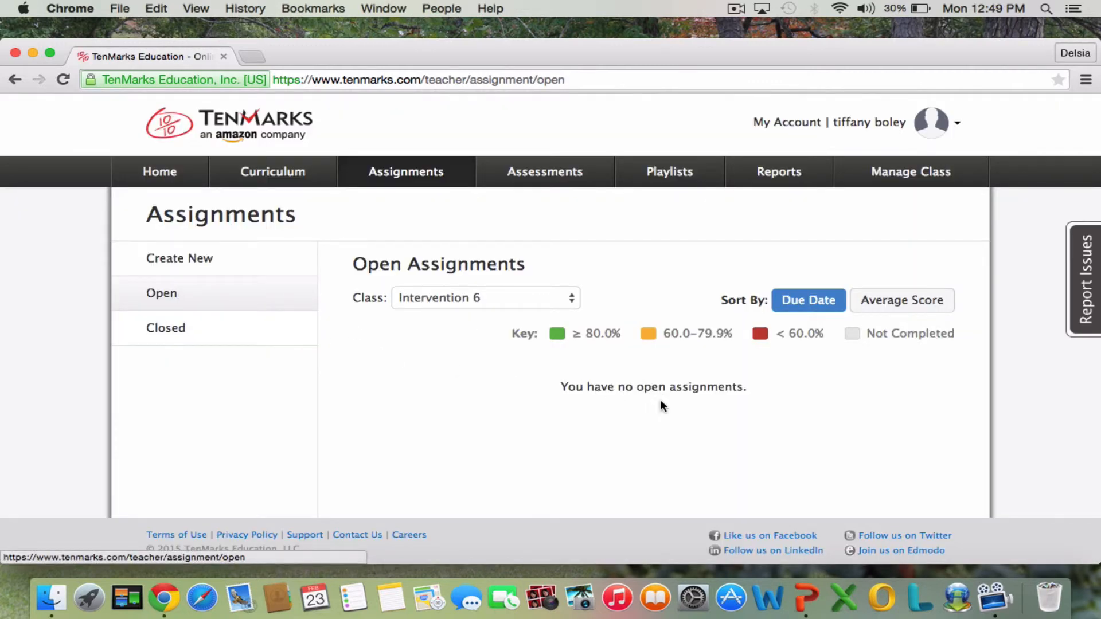
click(154, 340)
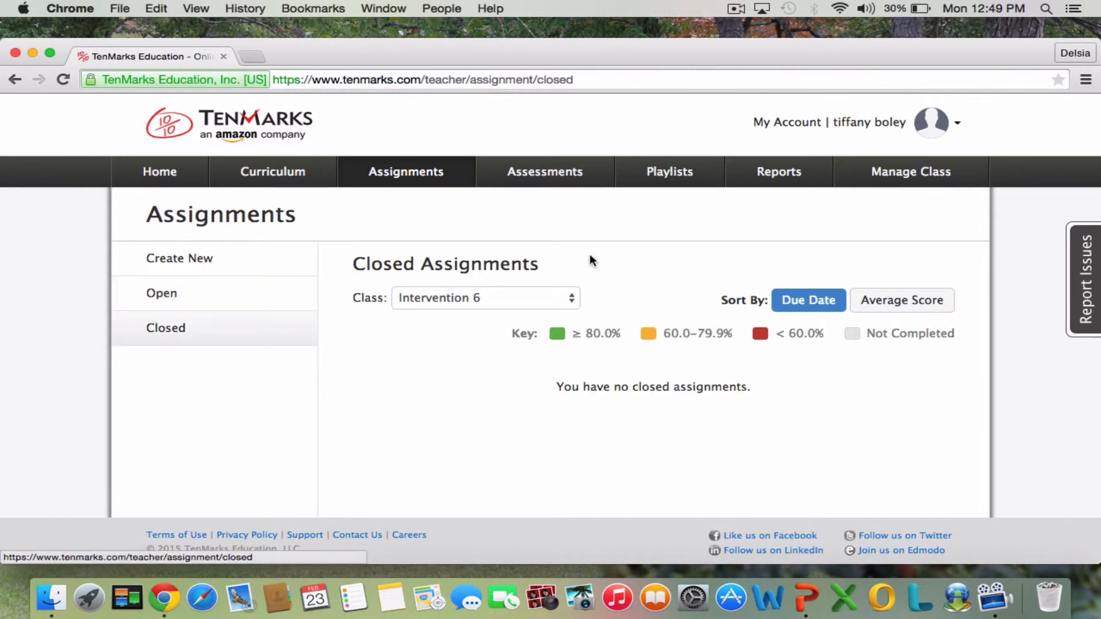
View the Intervention 6 class performance report and examine its usage and activity report.
click(809, 184)
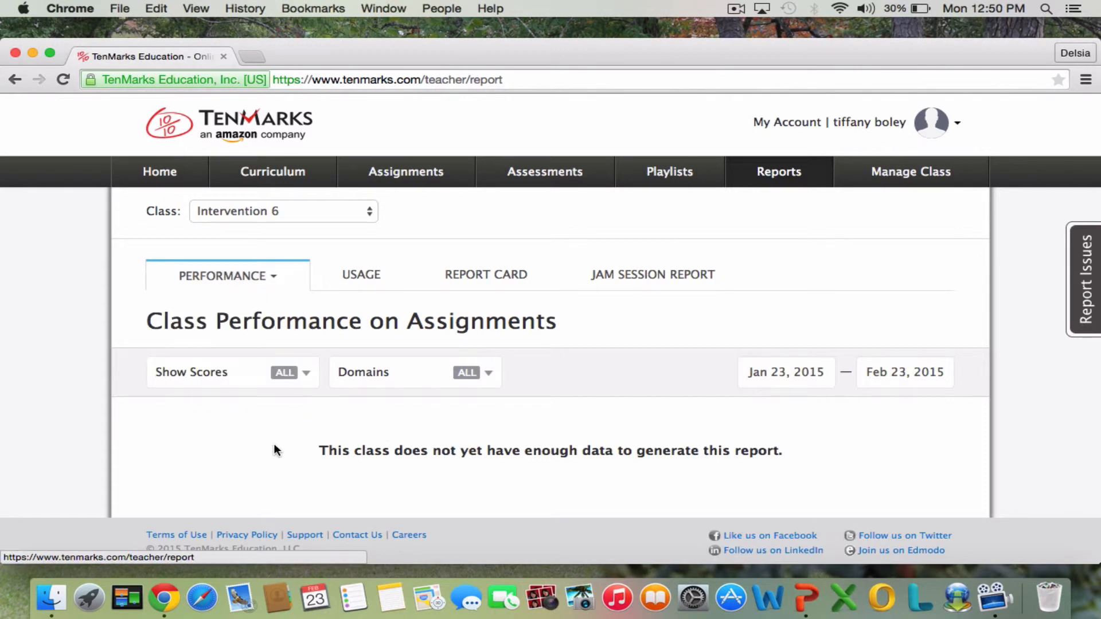
click(371, 287)
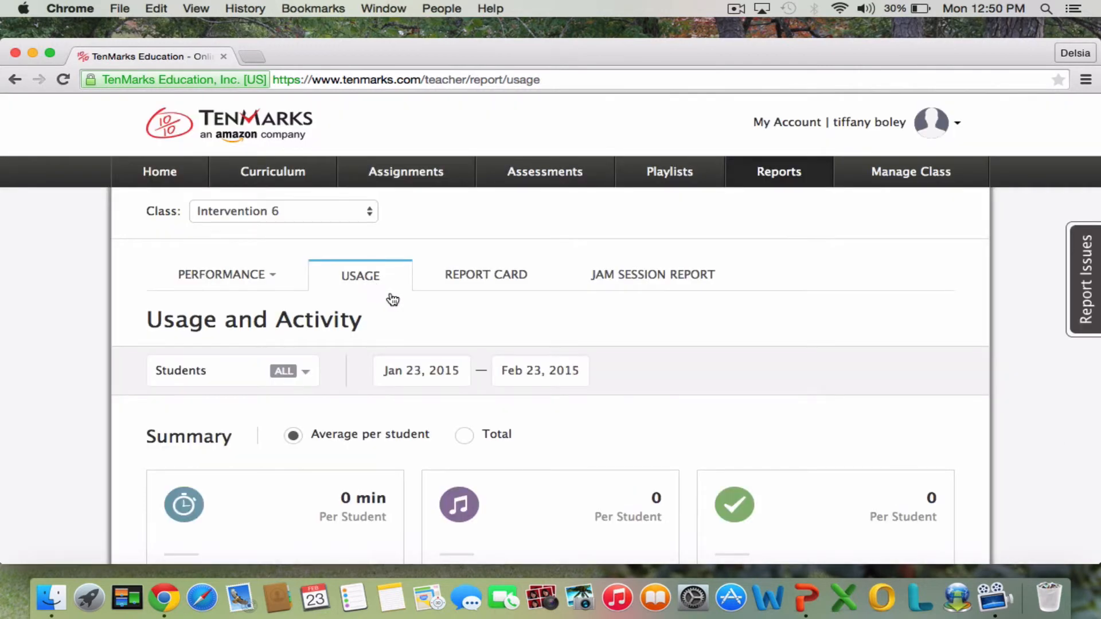
scroll(995, 307, down, 5)
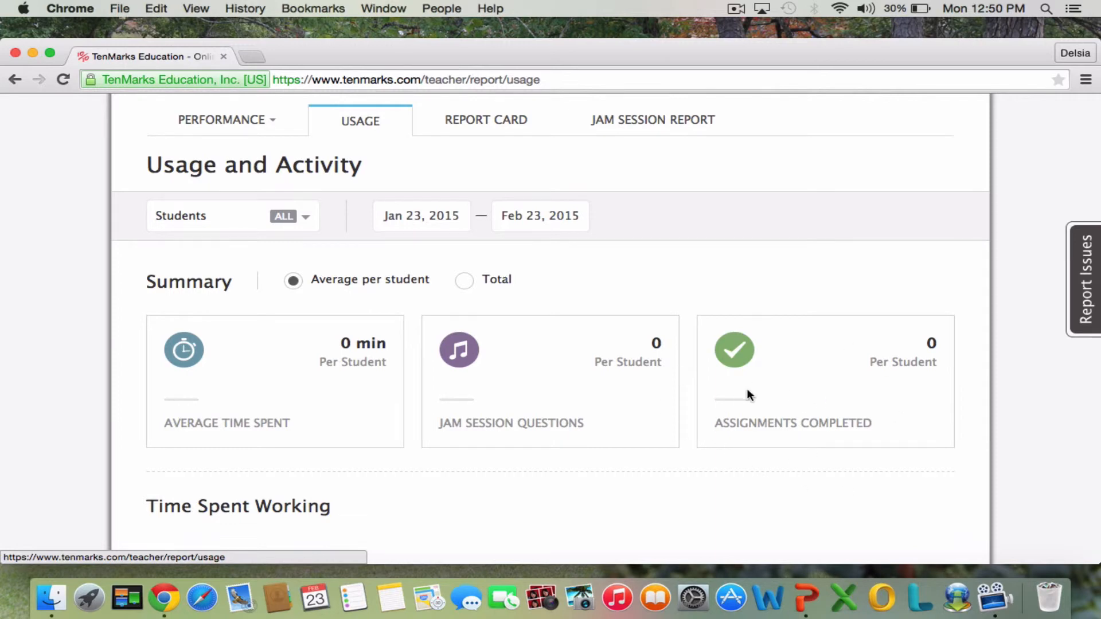
scroll(746, 393, down, 3)
scroll(746, 393, up, 5)
scroll(746, 393, up, 1)
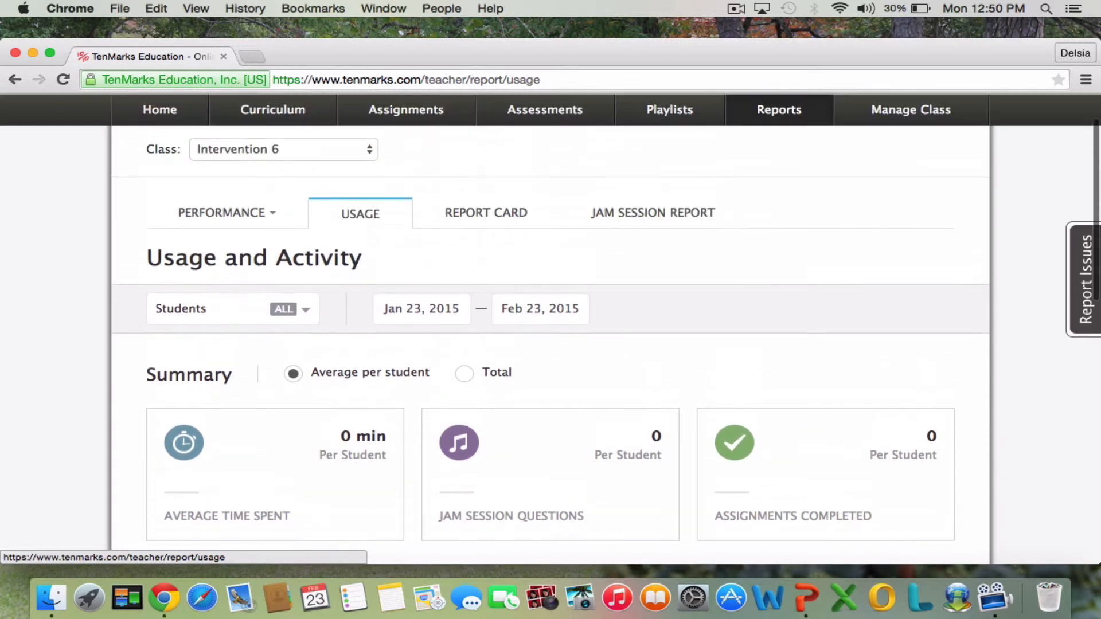
View the student report card list and the Jam Session report for Intervention 6.
click(516, 222)
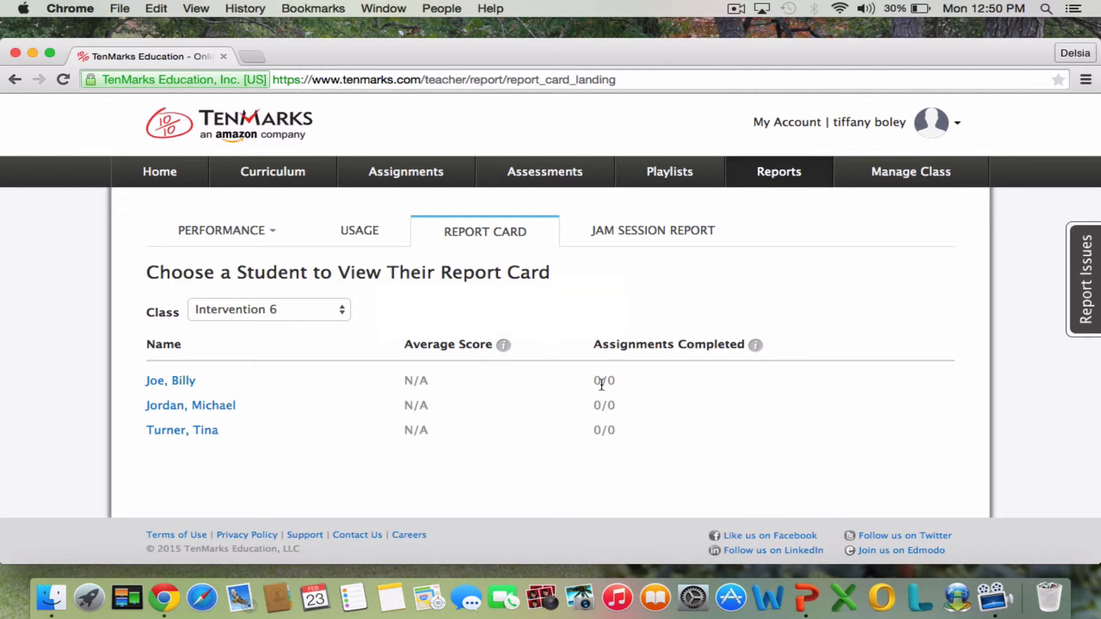
click(639, 241)
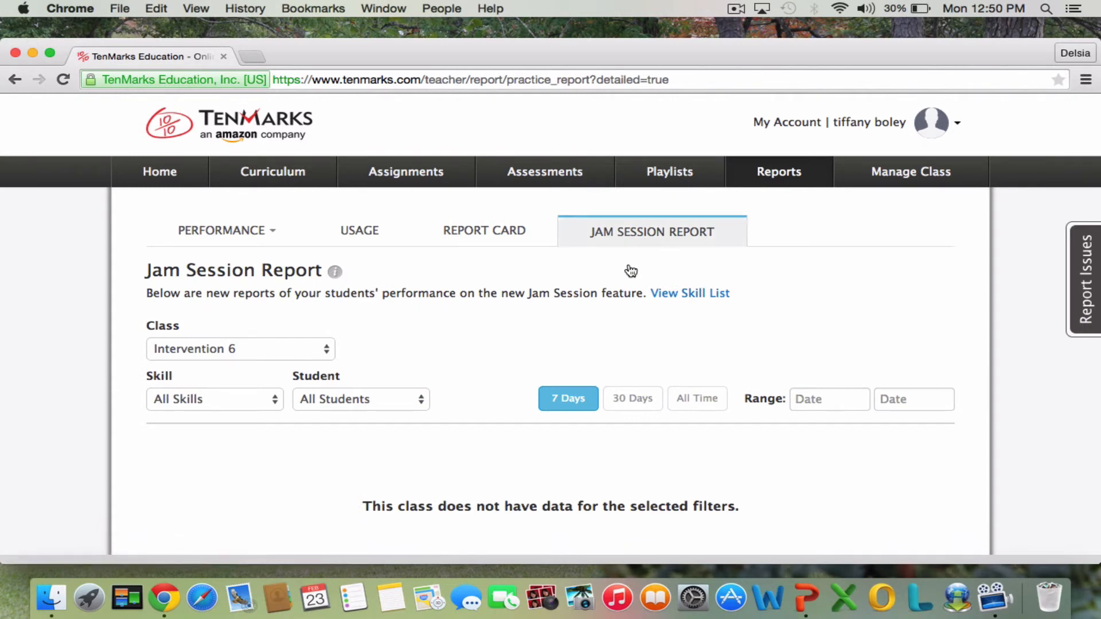
scroll(492, 410, down, 2)
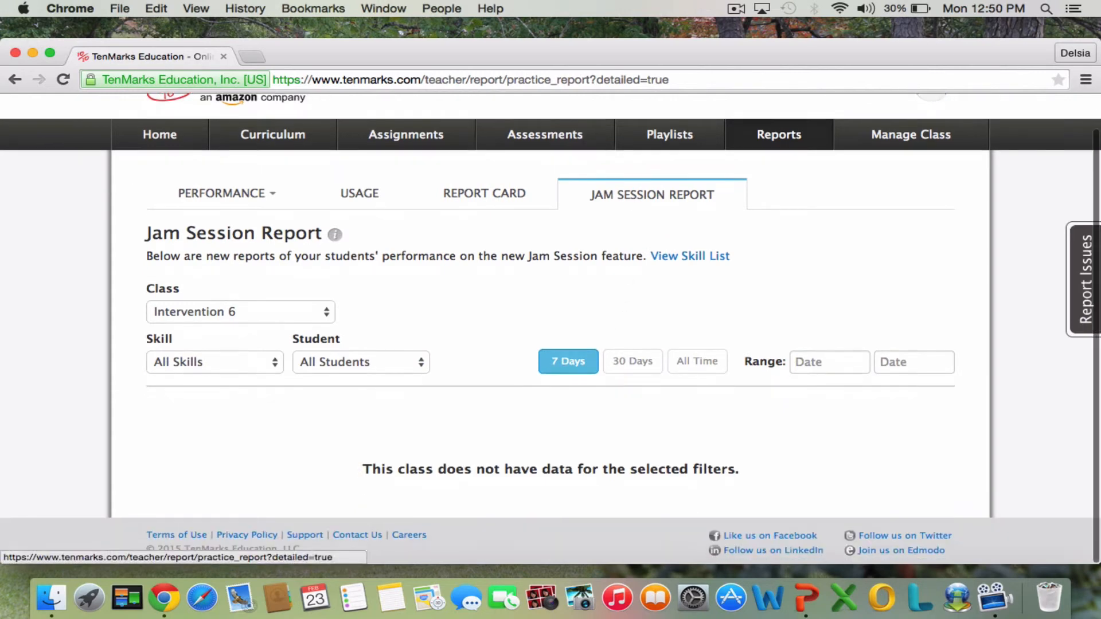
scroll(551, 328, up, 2)
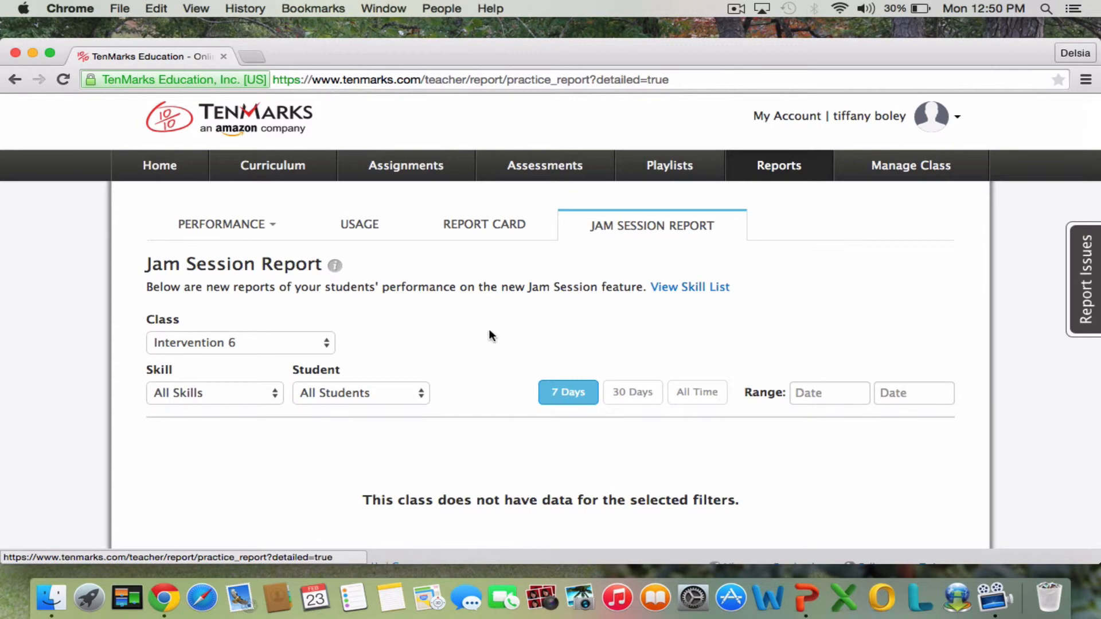
Return to the Intervention 6 dashboard and log out of the teacher account.
click(166, 168)
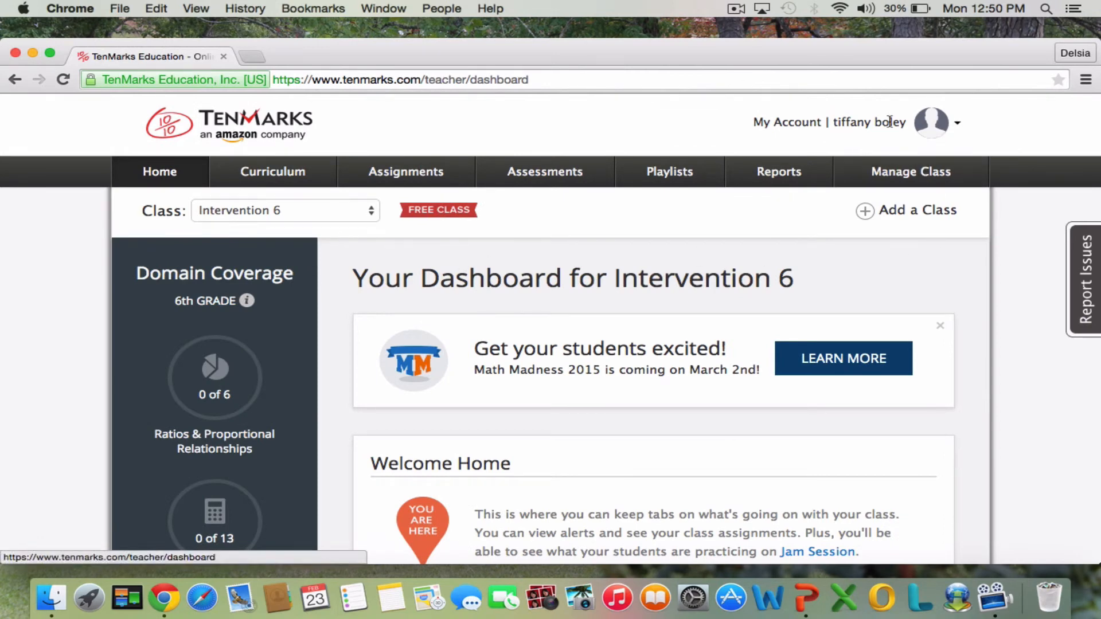
click(946, 128)
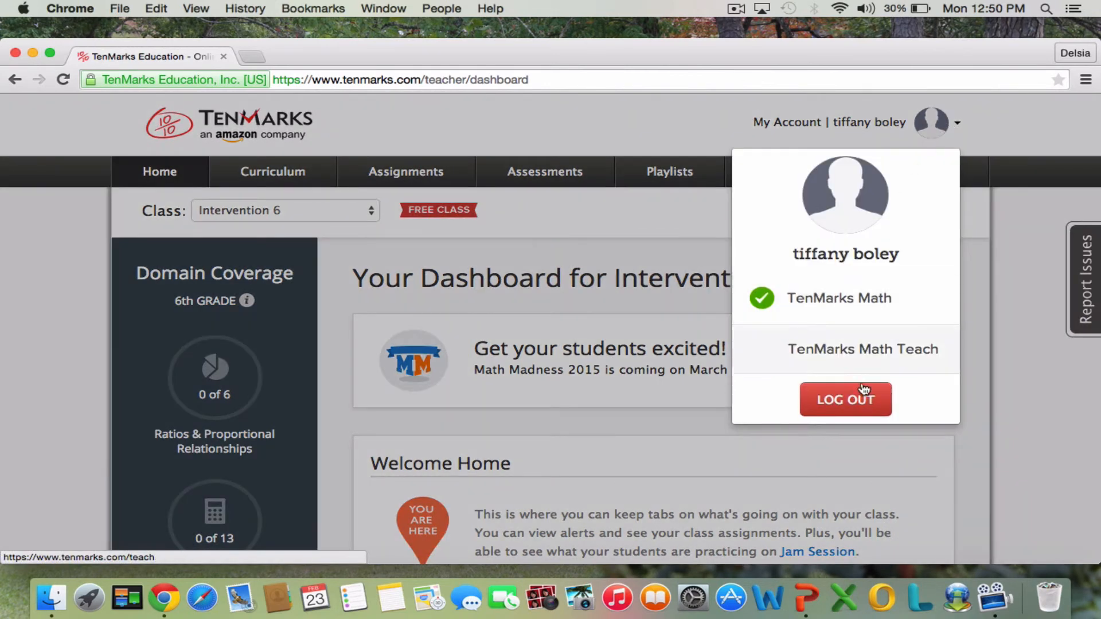
click(863, 391)
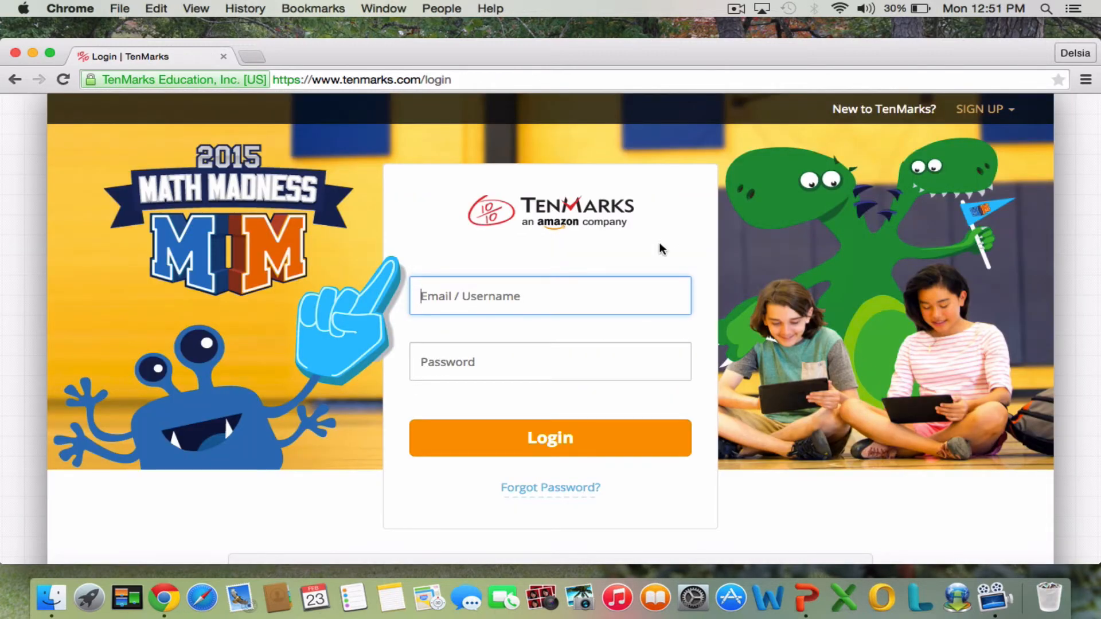
click(735, 9)
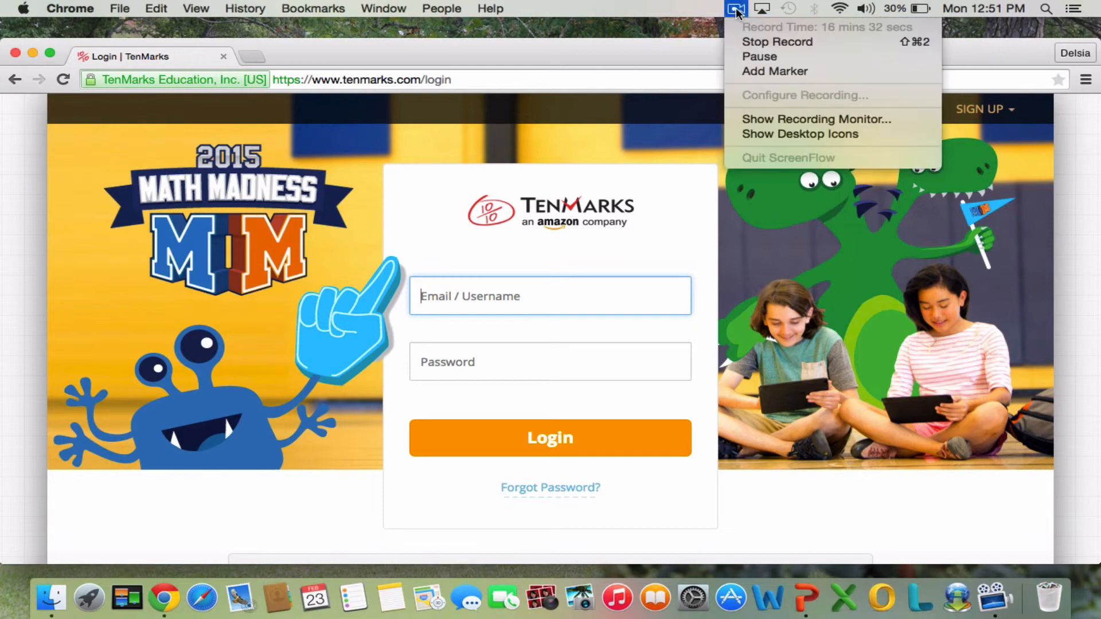
click(765, 41)
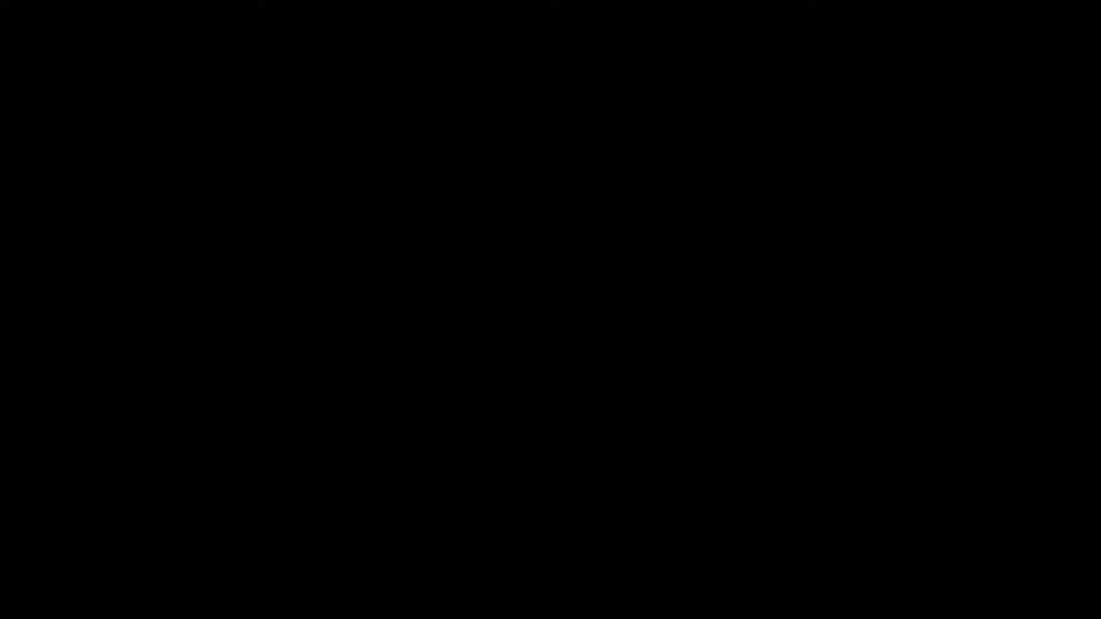